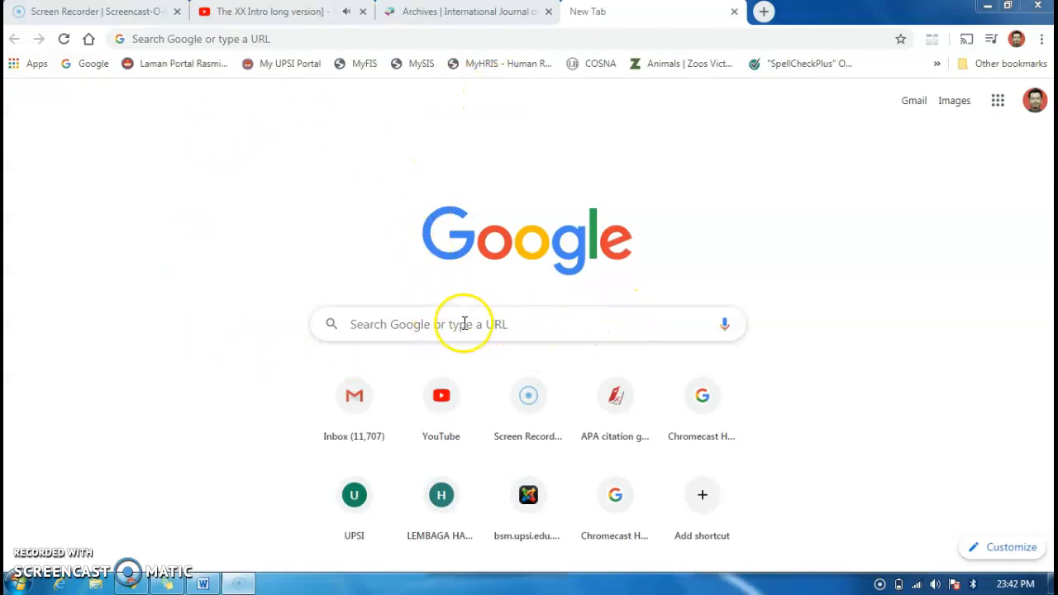
# Open the citefast.com website
pyautogui.click(434, 329)
pyautogui.write('citefas')
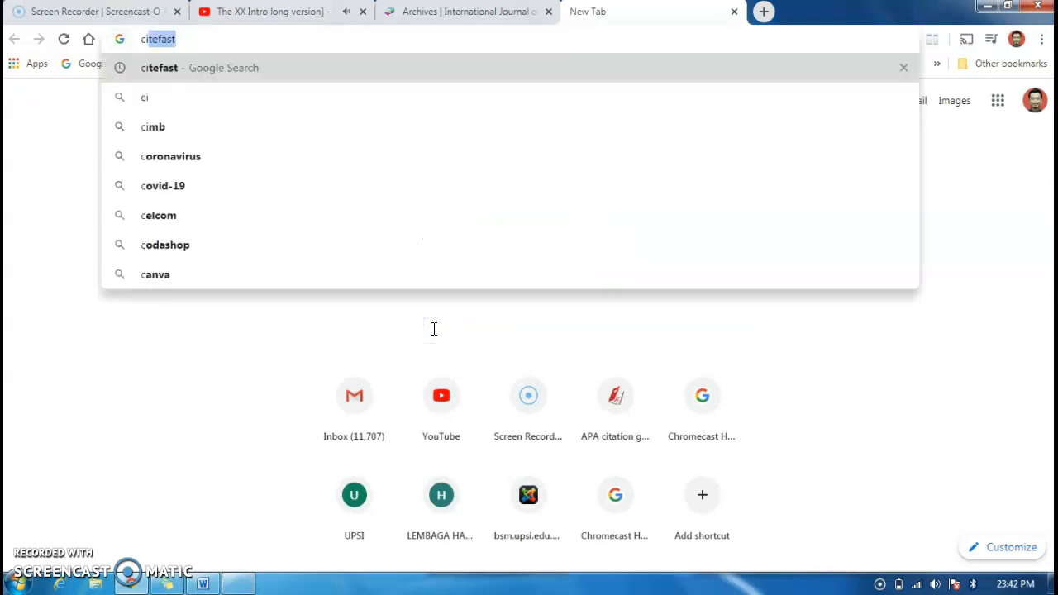
pyautogui.write('t.com')
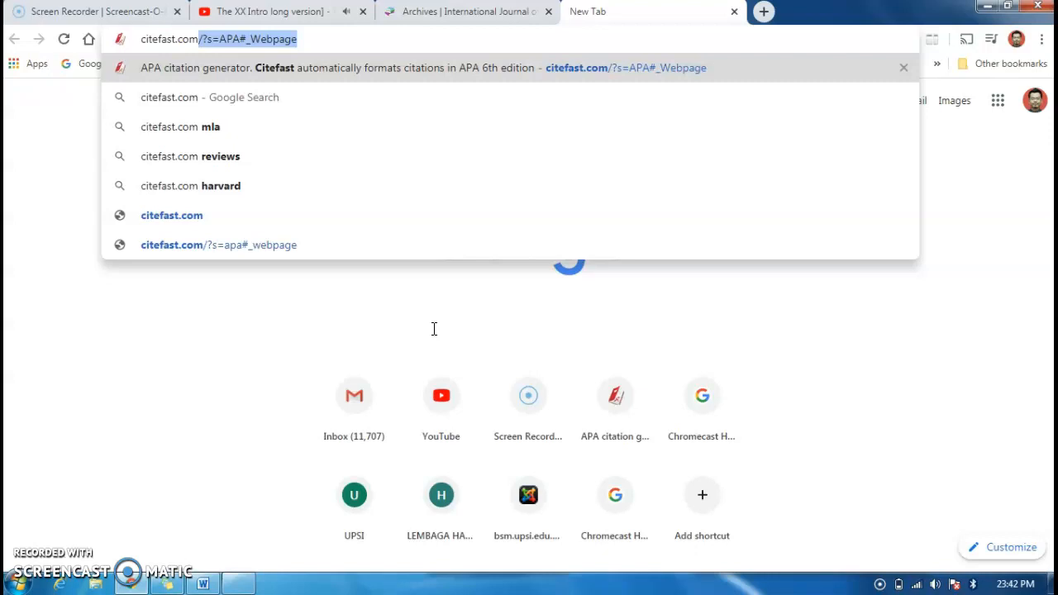
pyautogui.press('Return')
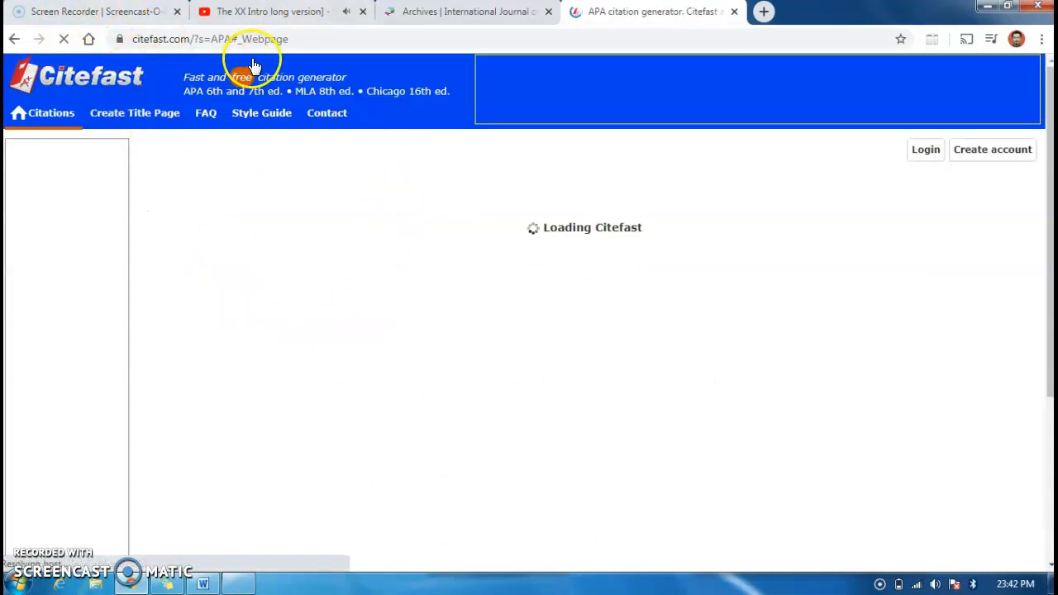
# Reach the Citefast site through a Google search for "citefast" in a new tab and close the earlier Citefast tab
pyautogui.click(762, 12)
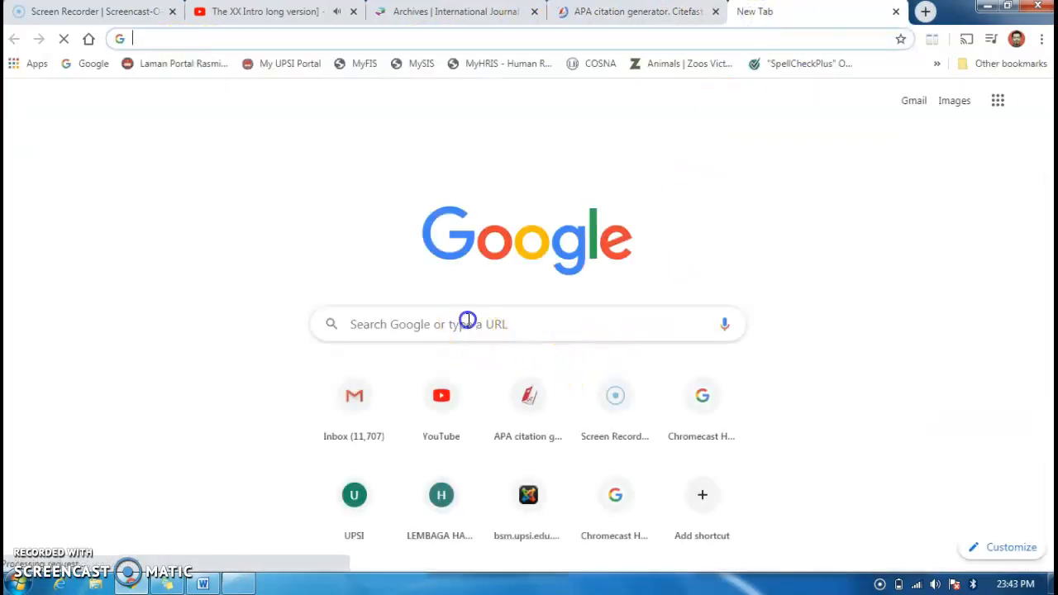
pyautogui.click(468, 320)
pyautogui.write('citefast')
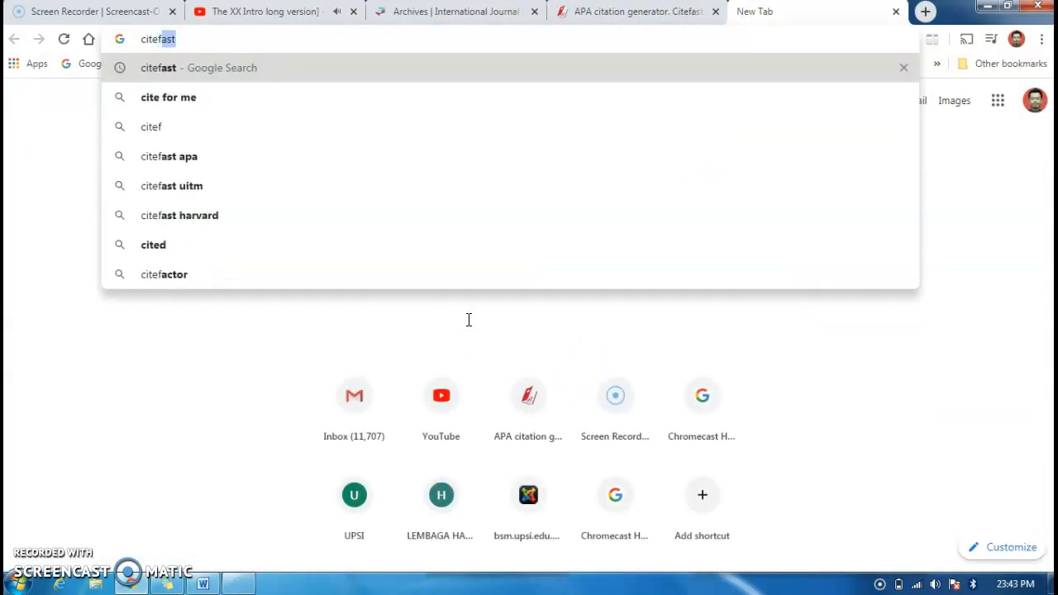
pyautogui.press('Return')
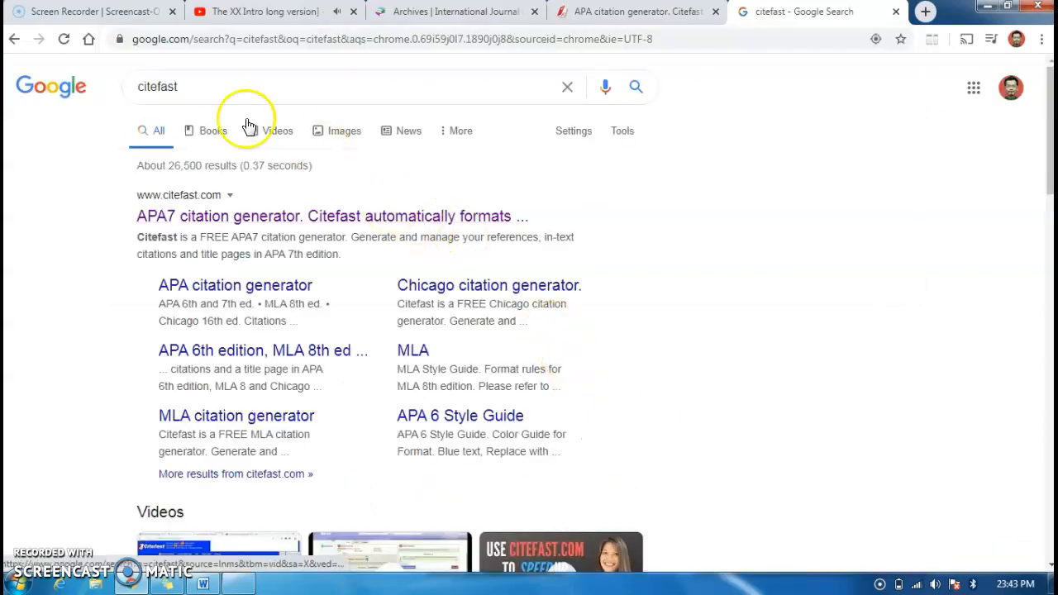
pyautogui.click(232, 217)
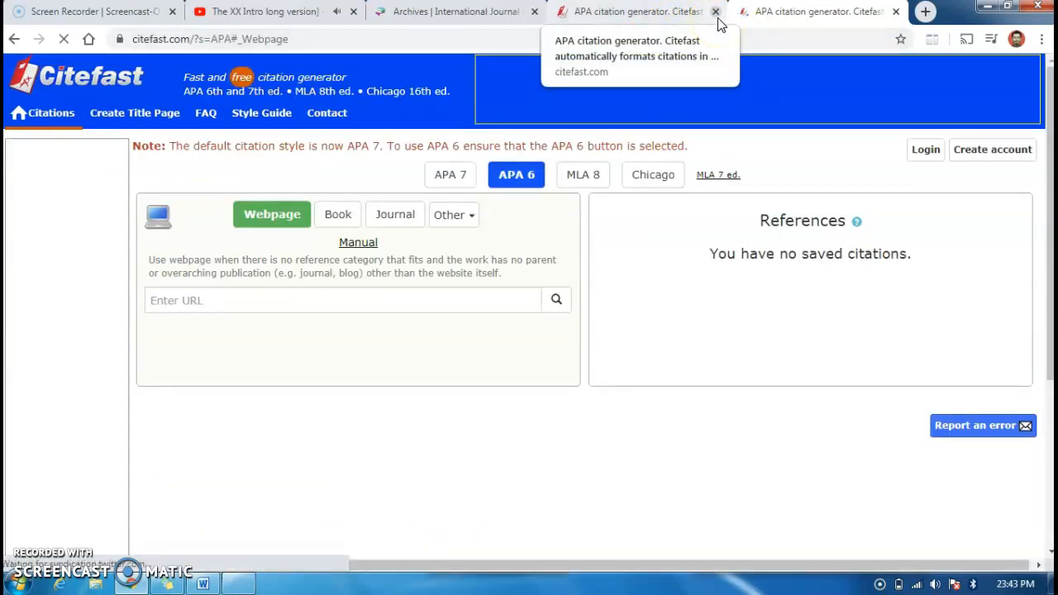
pyautogui.click(716, 12)
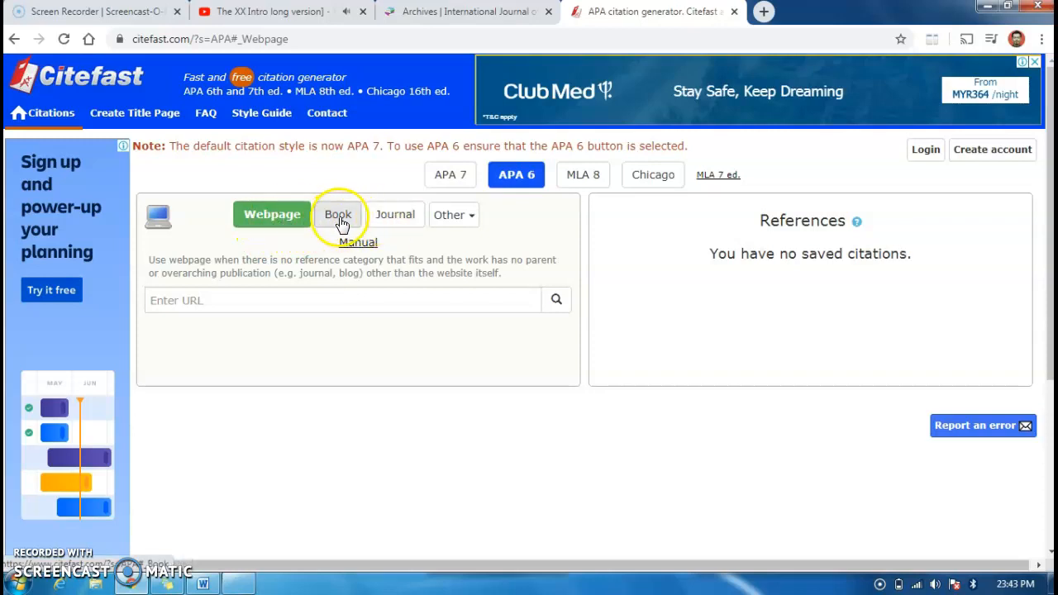
# Search the Book source type for "Kesantuan bahasa Melayu" and choose the 2006 book Bahasa Melayu from Utusan Publications
pyautogui.click(453, 215)
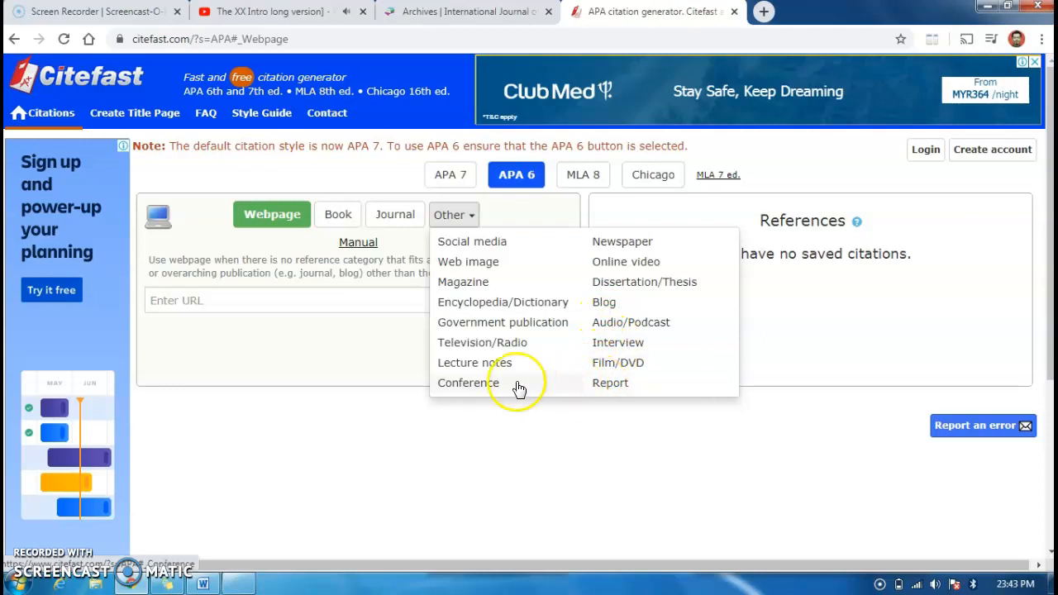
pyautogui.click(466, 211)
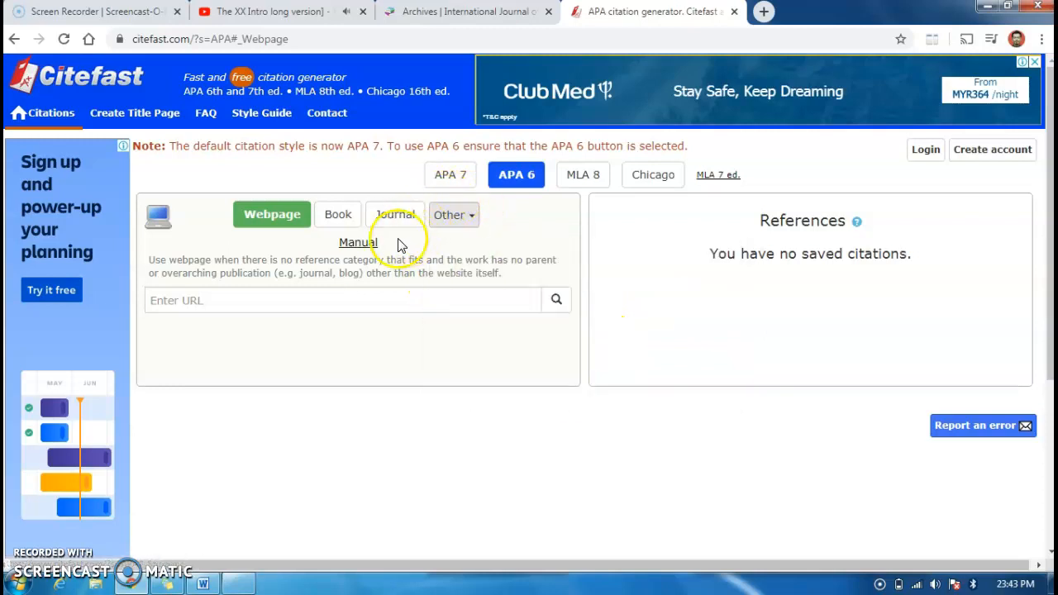
pyautogui.click(329, 220)
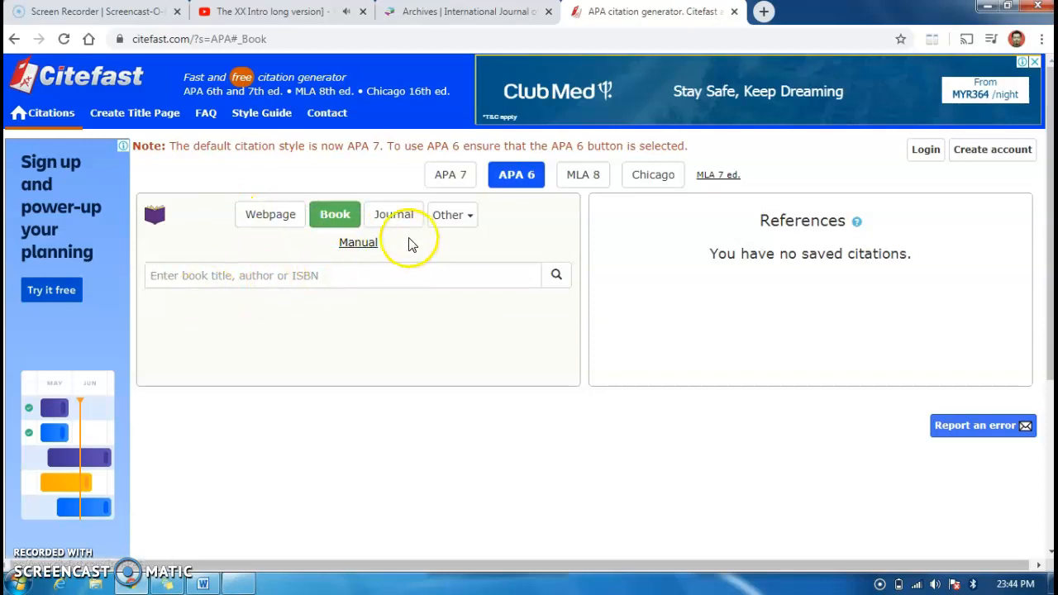
pyautogui.click(258, 278)
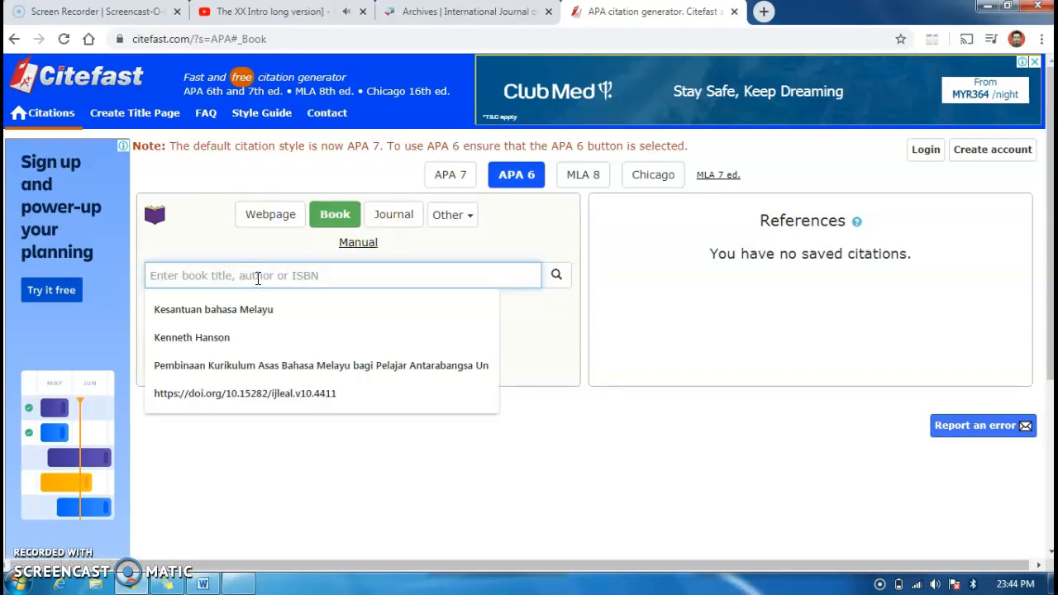
pyautogui.click(249, 317)
pyautogui.click(556, 276)
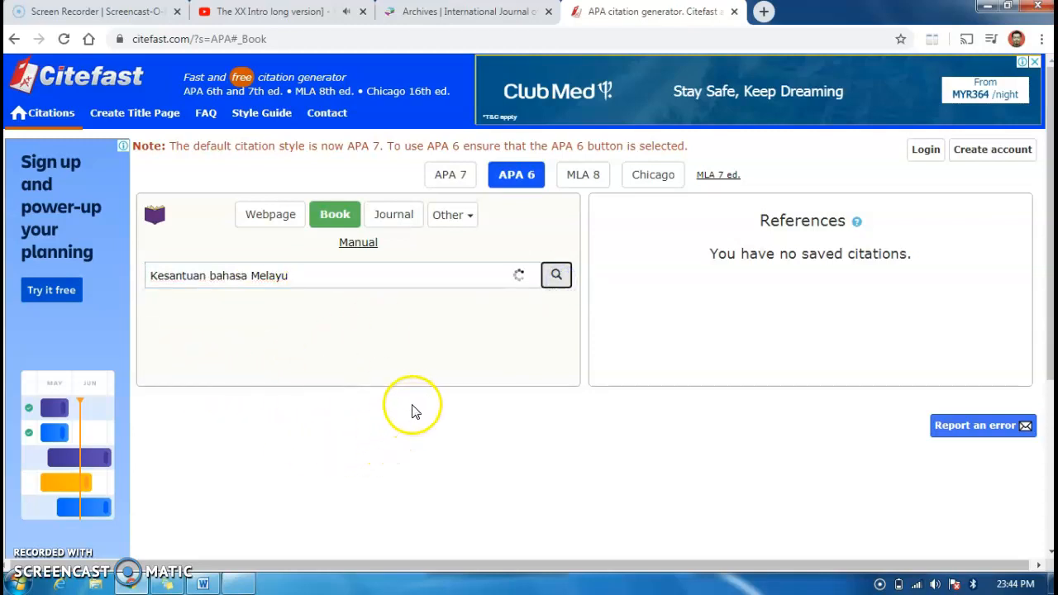
pyautogui.scroll(-2, 403, 304)
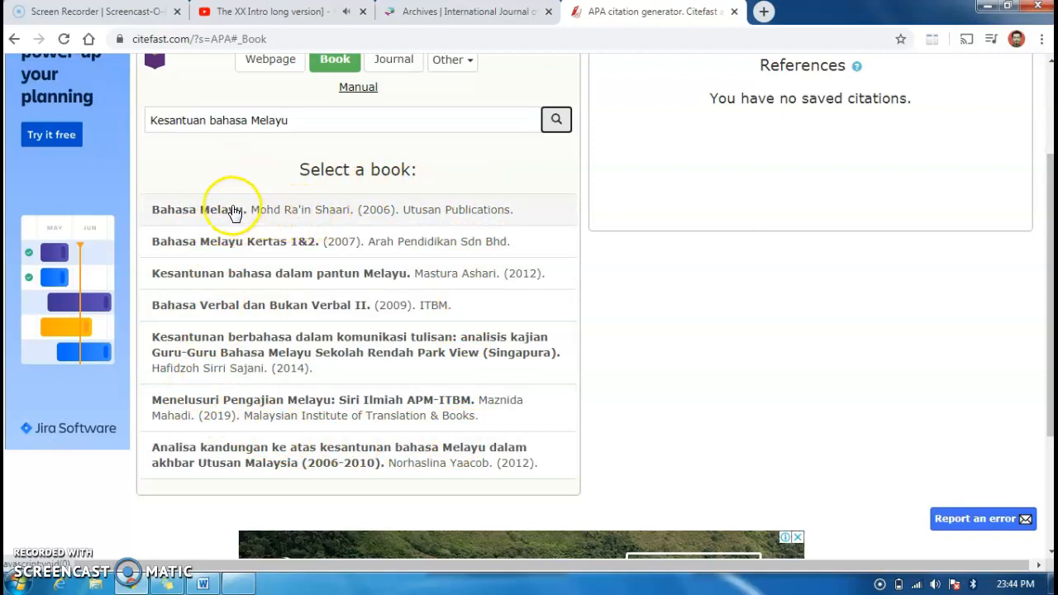
pyautogui.click(235, 212)
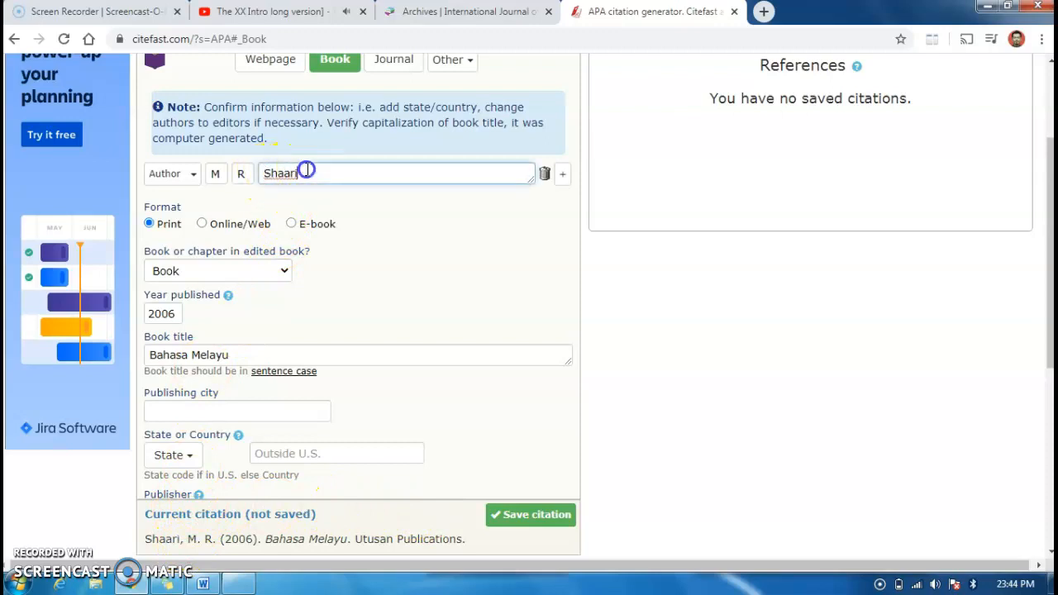
# Clear the auto-filled author entry and enter the author's full name as the last name, leaving the initials empty
pyautogui.click(544, 175)
pyautogui.click(287, 172)
pyautogui.write('Mohd')
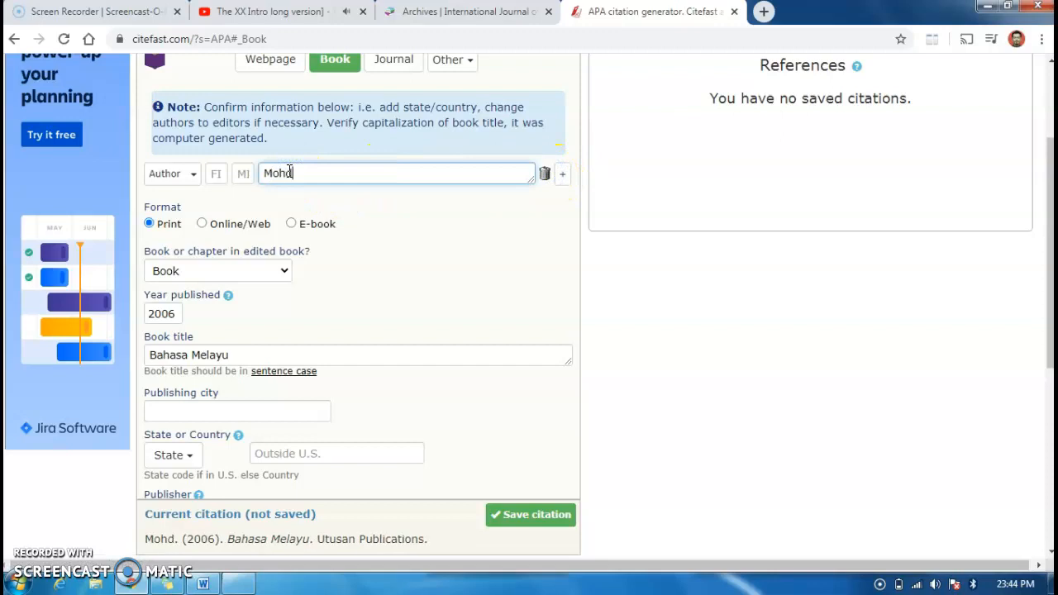
pyautogui.write(" Ra'")
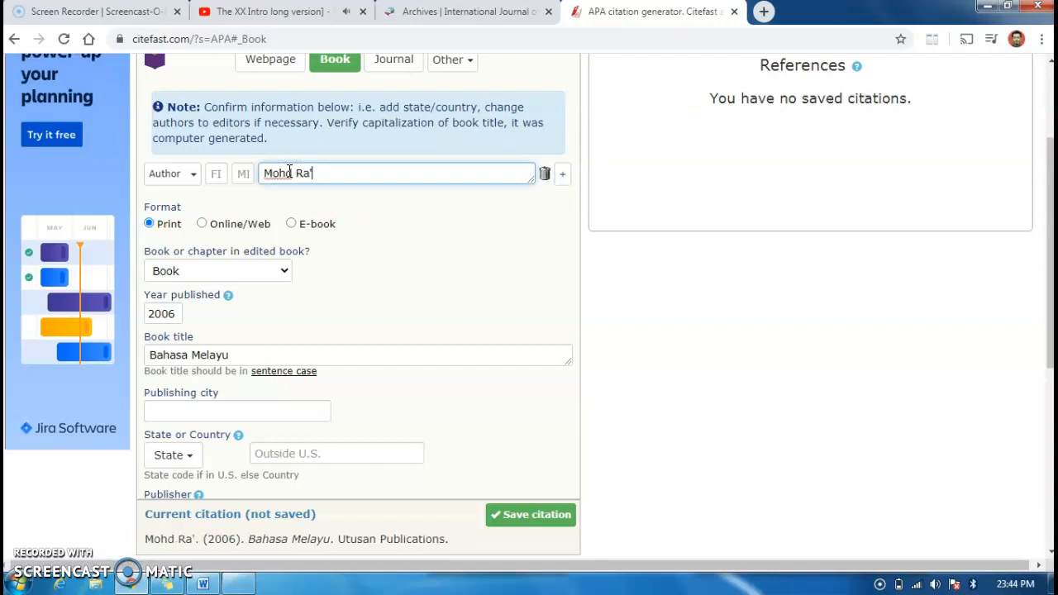
pyautogui.write('in Shaari')
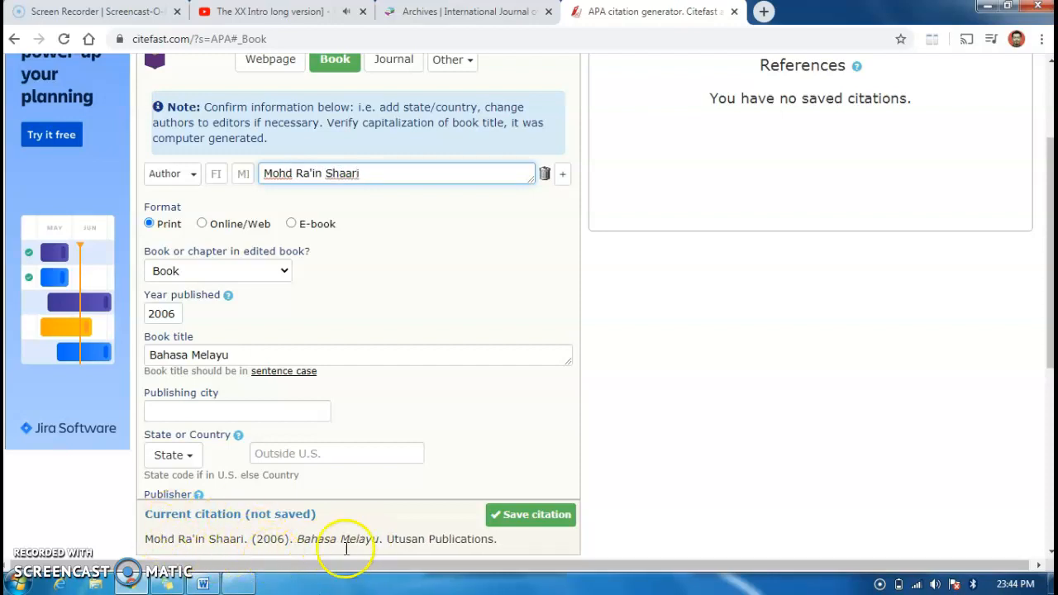
pyautogui.press('BackSpace')
pyautogui.press('BackSpace')
pyautogui.press('BackSpace')
pyautogui.press('BackSpace')
pyautogui.press('BackSpace')
pyautogui.press('BackSpace')
pyautogui.write('Shaari')
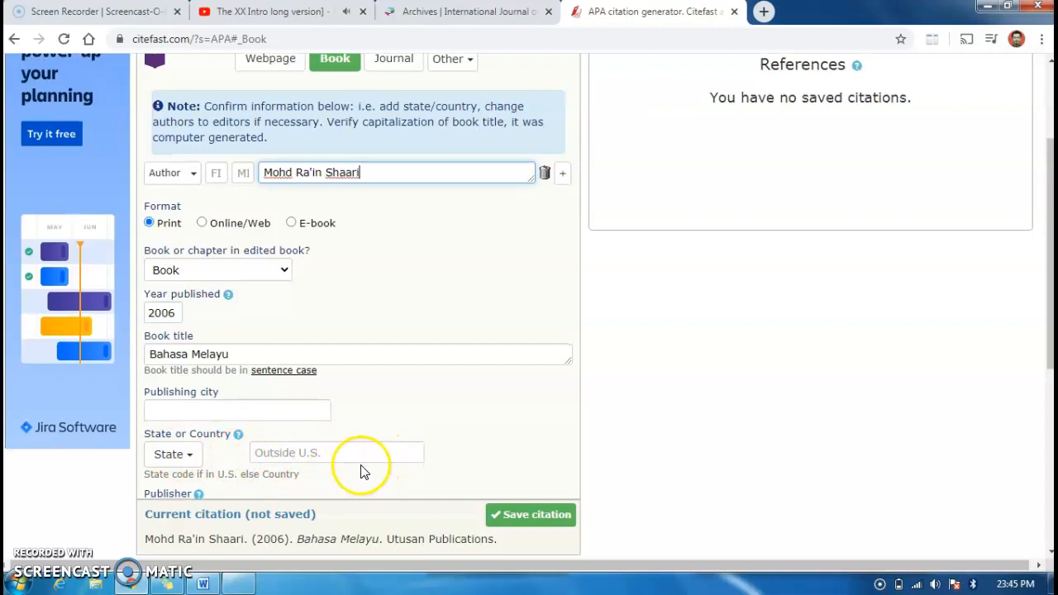
# Set the book's publishing city to Kuala Lumpur
pyautogui.scroll(-2, 311, 427)
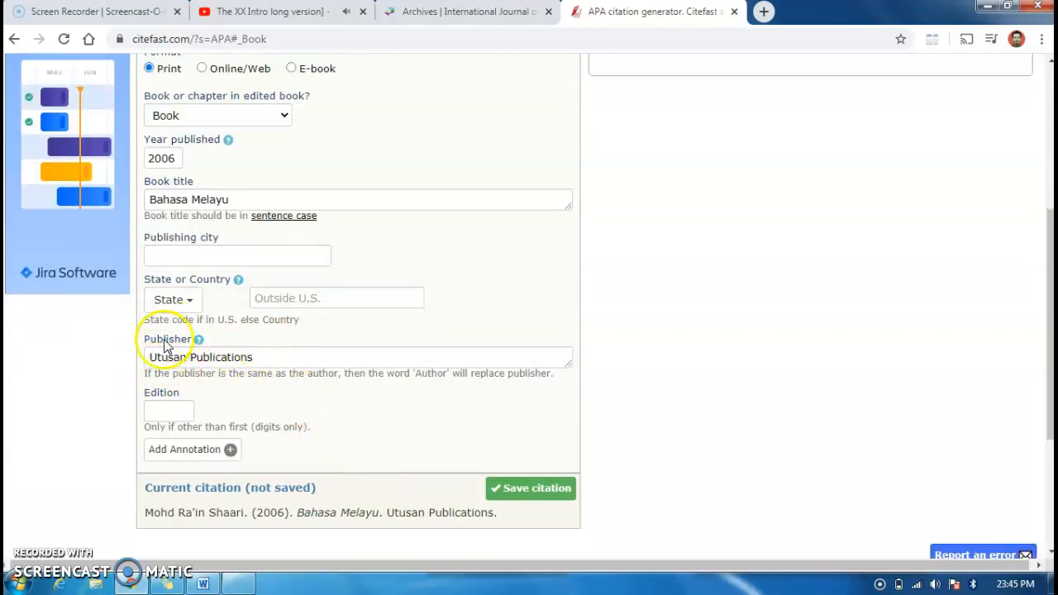
pyautogui.click(236, 254)
pyautogui.write('K')
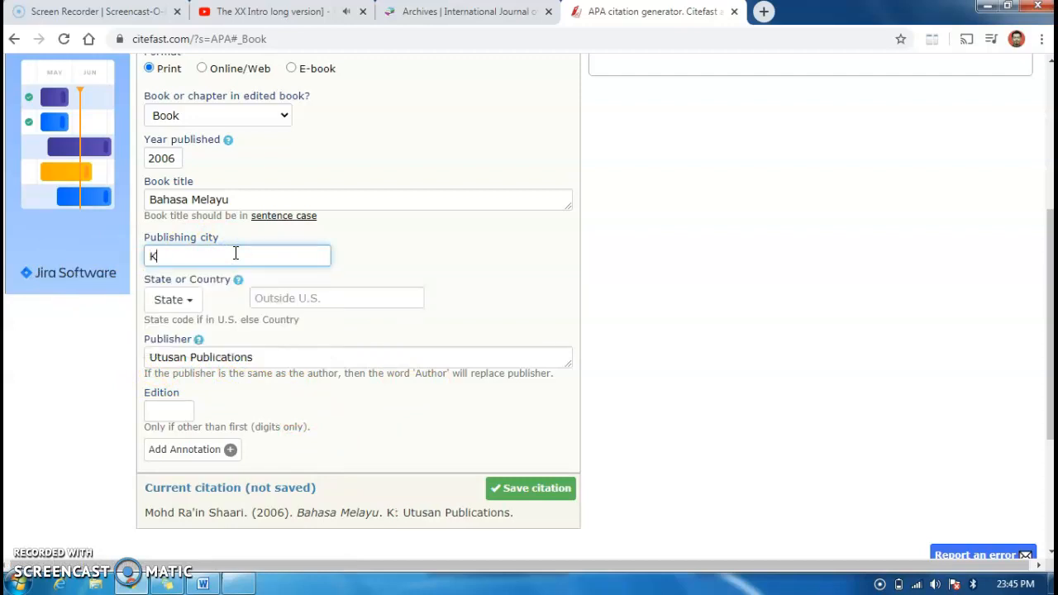
pyautogui.write('uala Lump')
pyautogui.press('BackSpace')
pyautogui.write('pur')
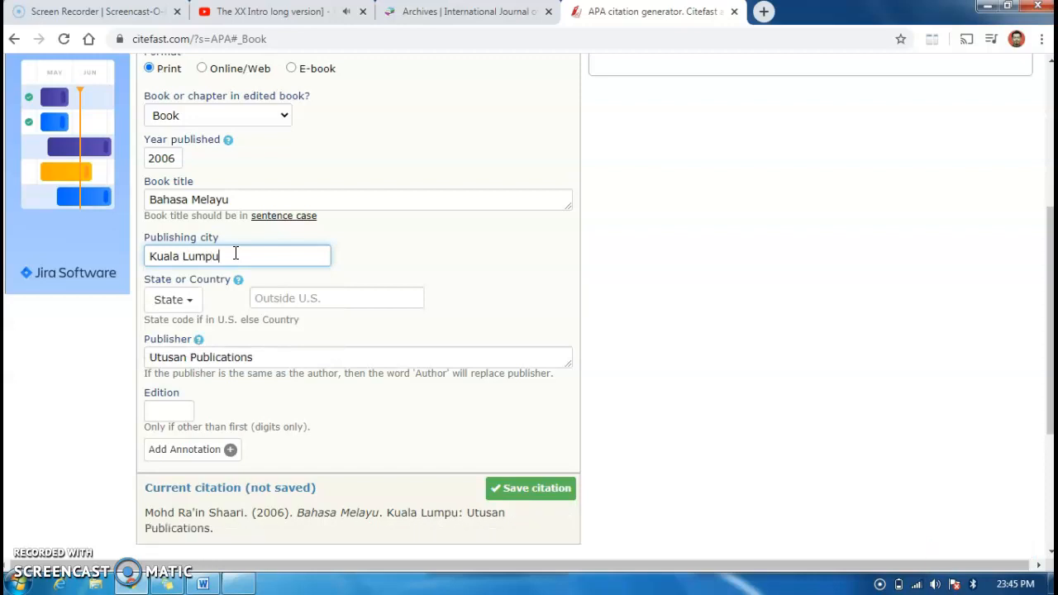
# Examine the state code list and the outside-U.S. country field for the place of publication
pyautogui.click(303, 299)
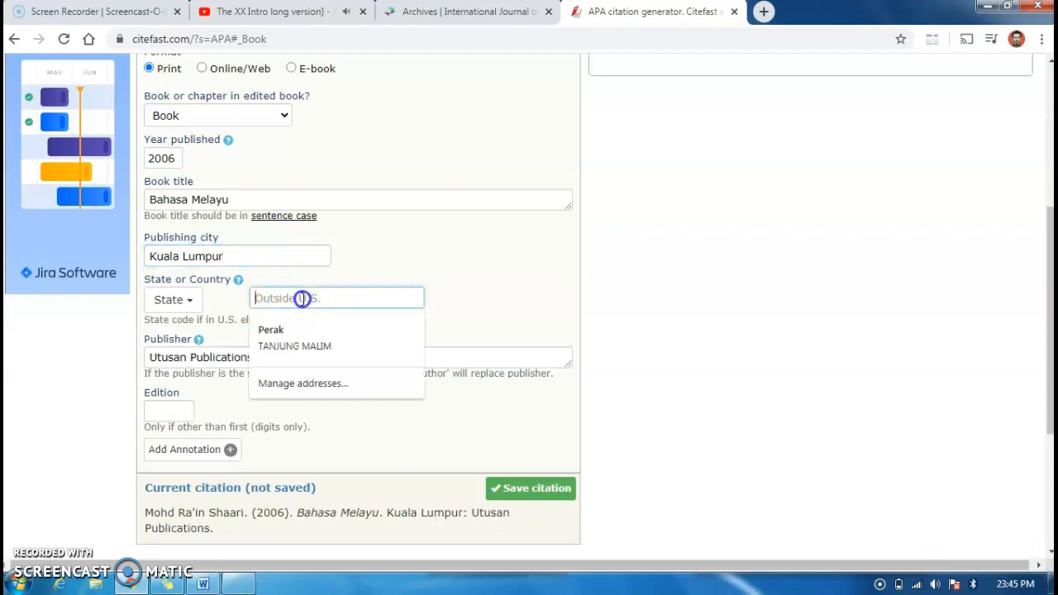
pyautogui.click(181, 299)
pyautogui.scroll(-5, 199, 385)
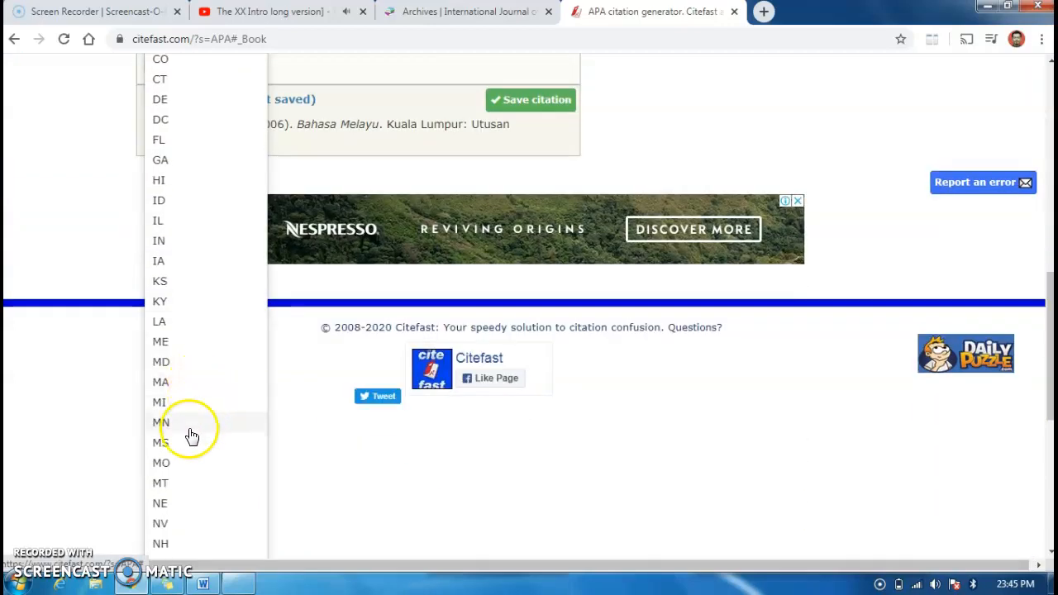
pyautogui.scroll(-6, 190, 430)
pyautogui.scroll(-1, 193, 430)
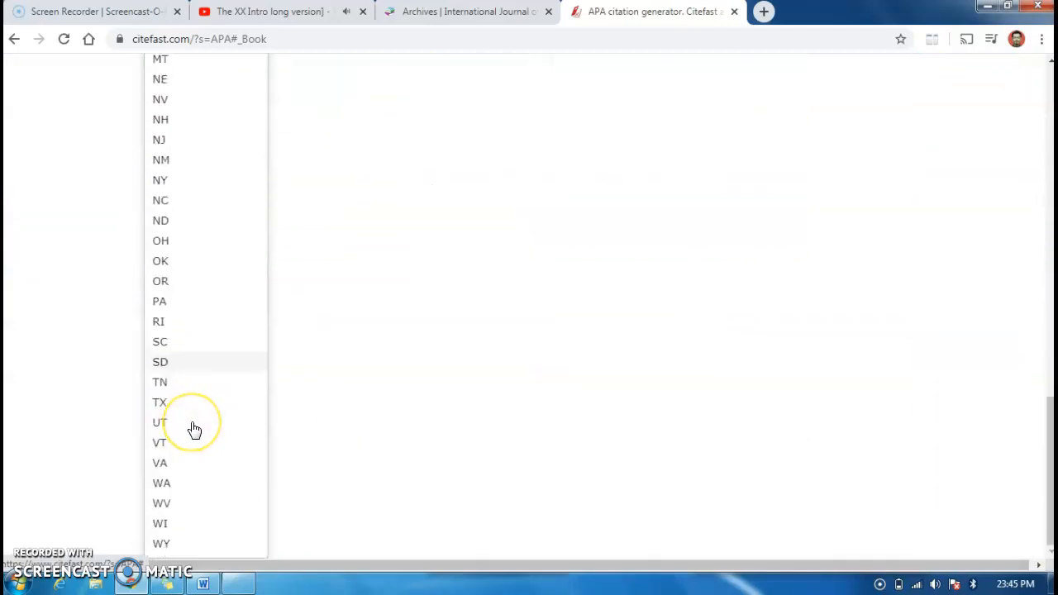
pyautogui.scroll(10, 196, 430)
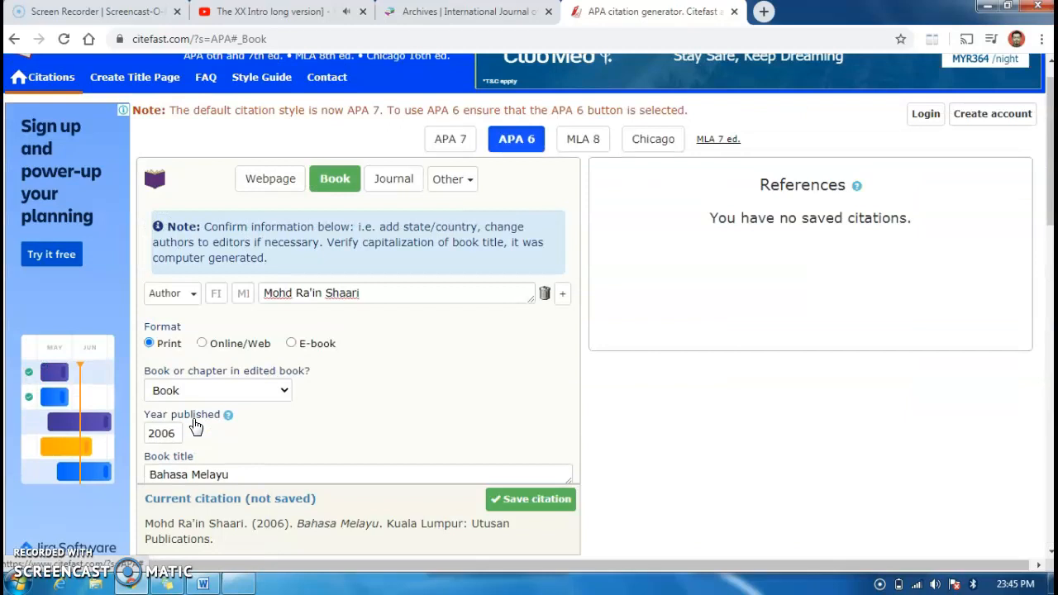
pyautogui.scroll(-3, 265, 420)
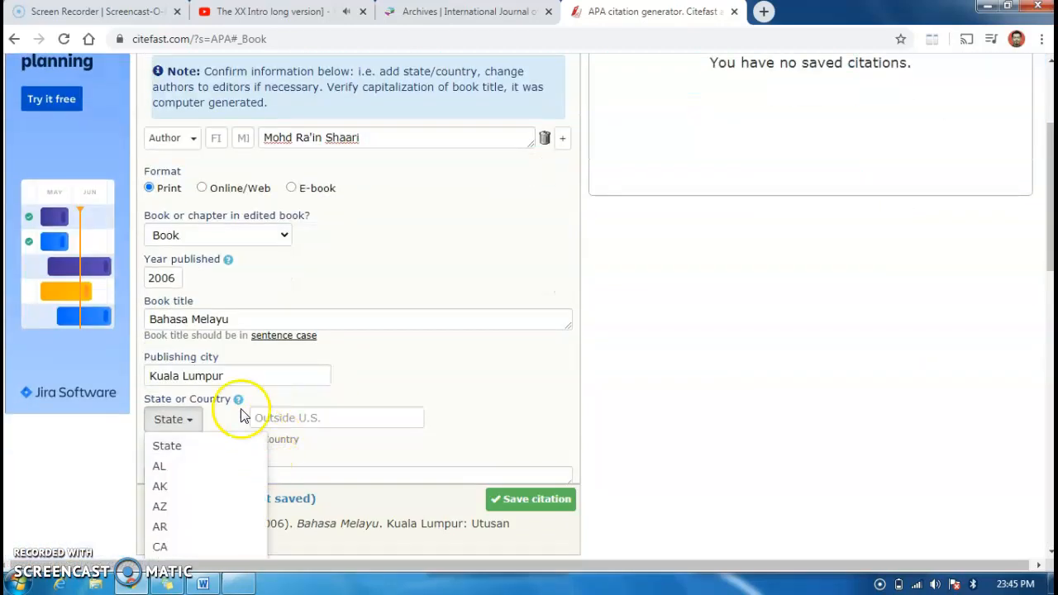
pyautogui.click(273, 418)
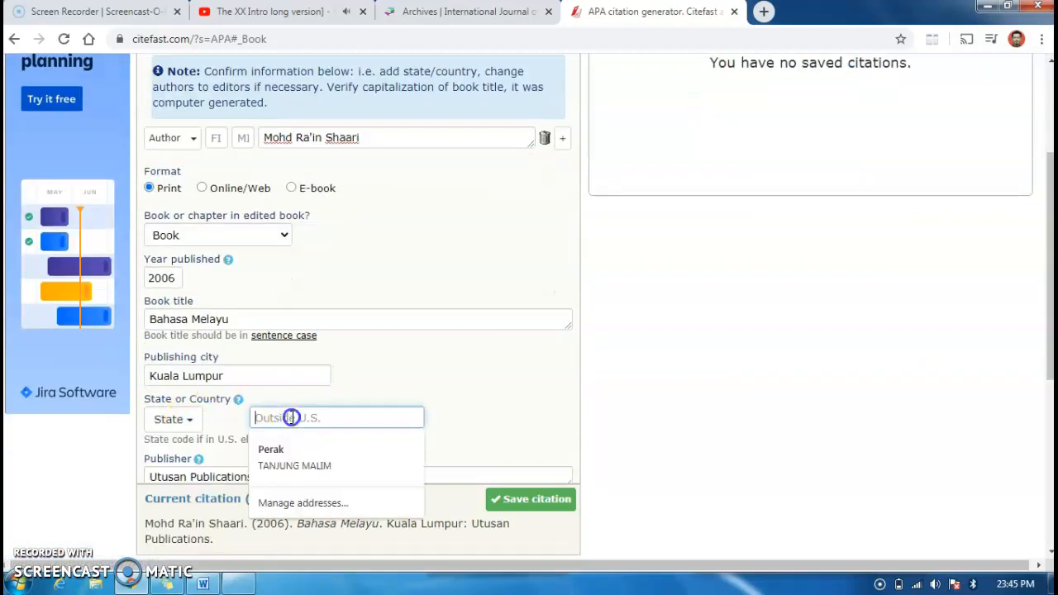
pyautogui.click(496, 371)
# Save the completed book citation to the references
pyautogui.scroll(-3, 373, 468)
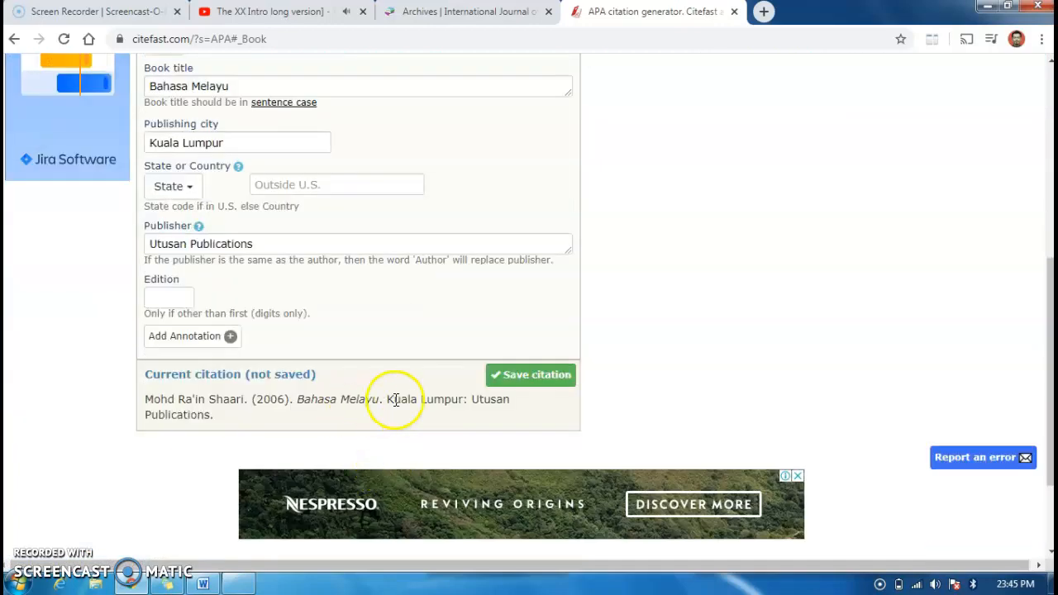
pyautogui.click(506, 377)
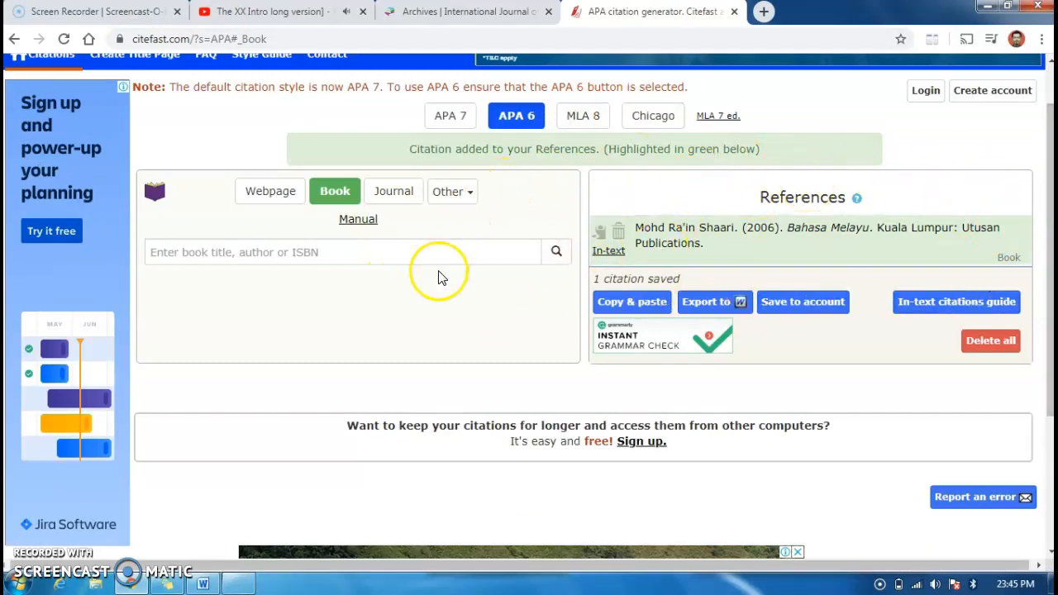
# Start a manual book citation and enter the full names of two authors, adding a second author row
pyautogui.click(367, 219)
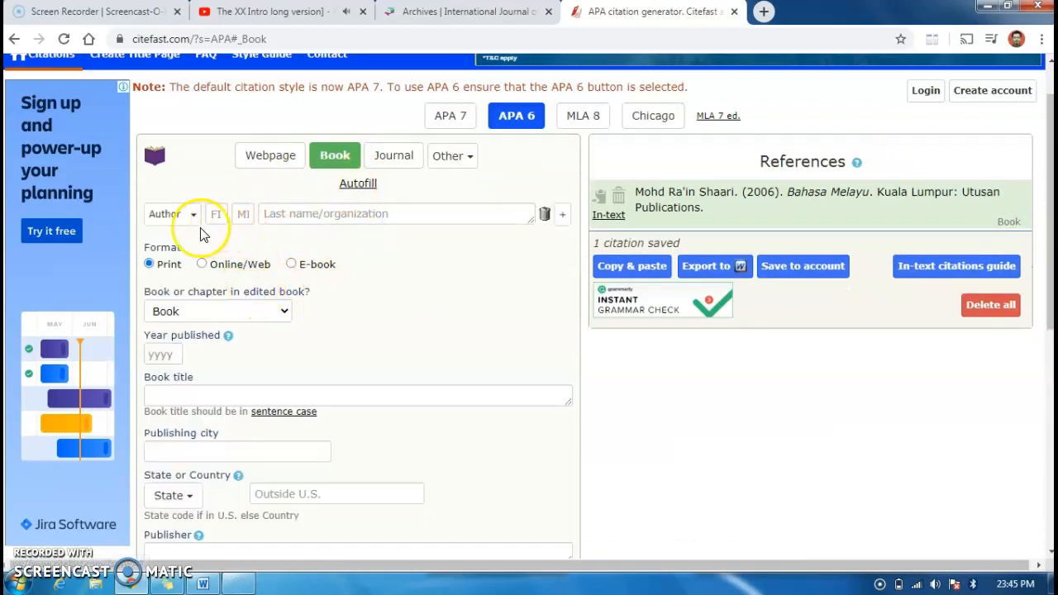
pyautogui.click(293, 219)
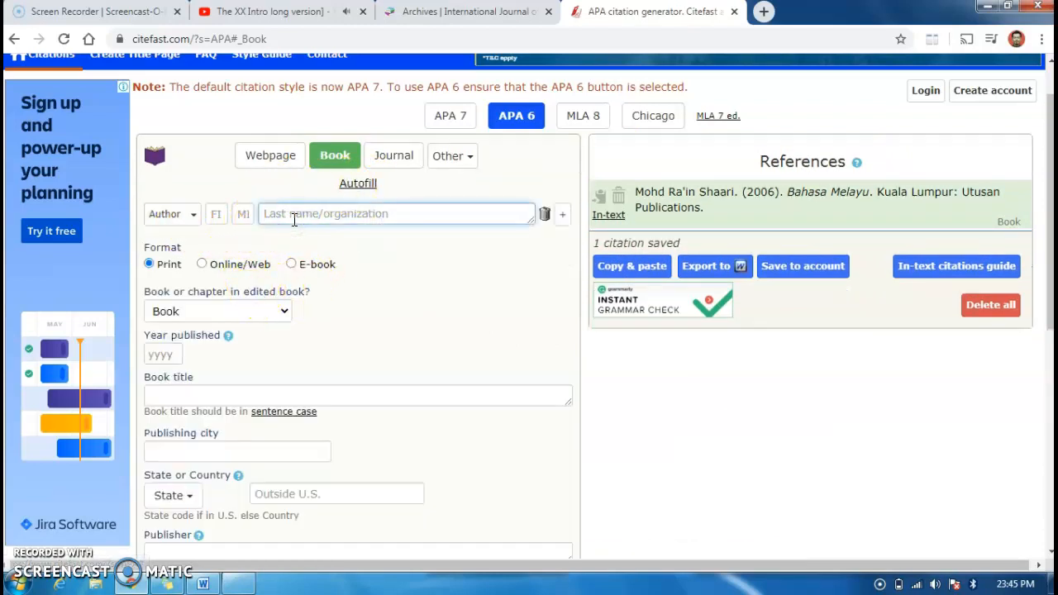
pyautogui.write('Diana Jumadi')
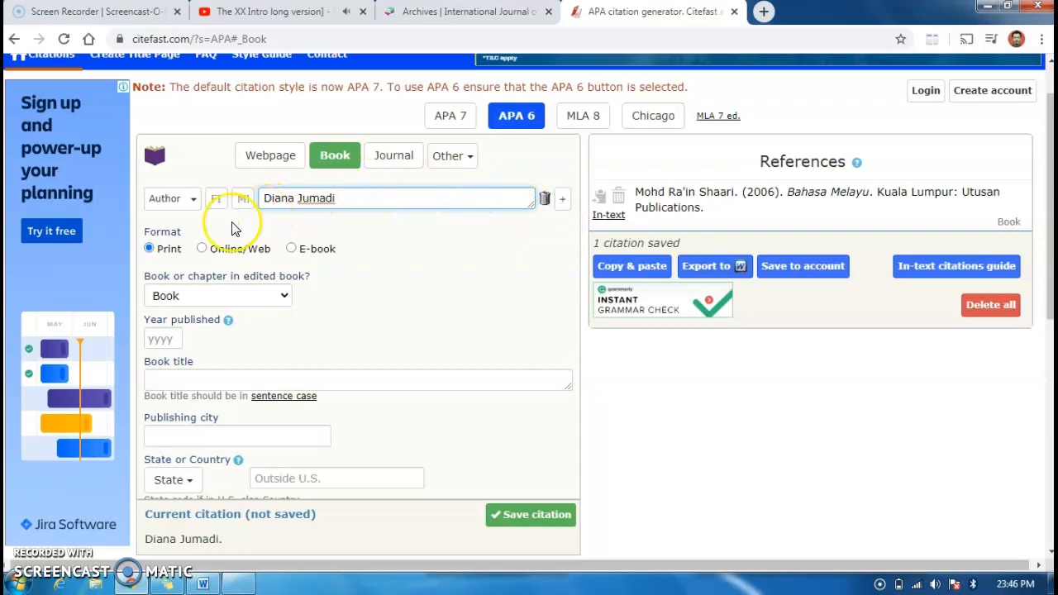
pyautogui.click(562, 198)
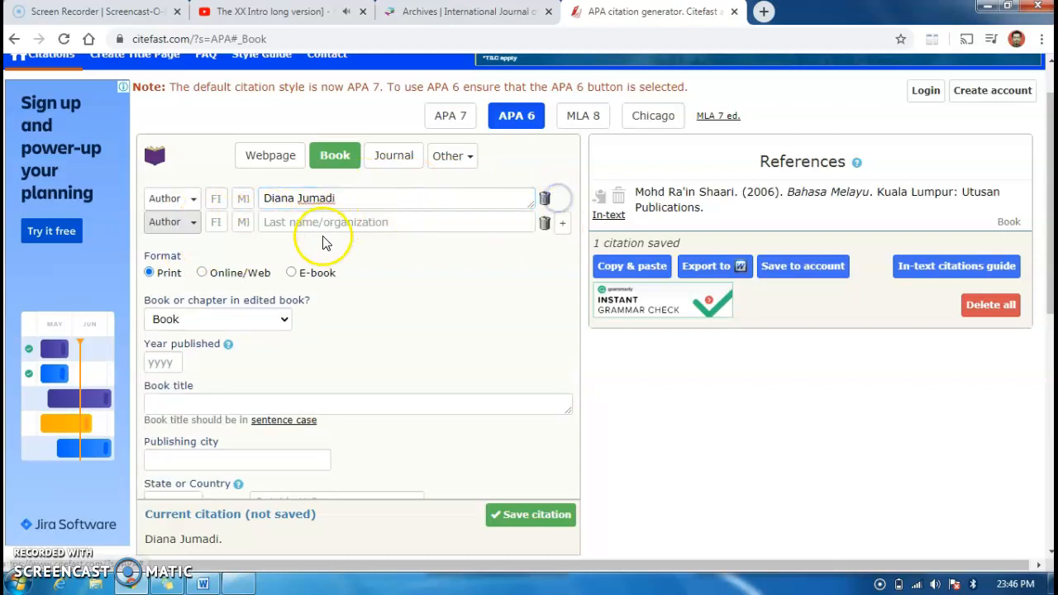
pyautogui.click(323, 223)
pyautogui.write('Muhammad Fawiz bin Bakri')
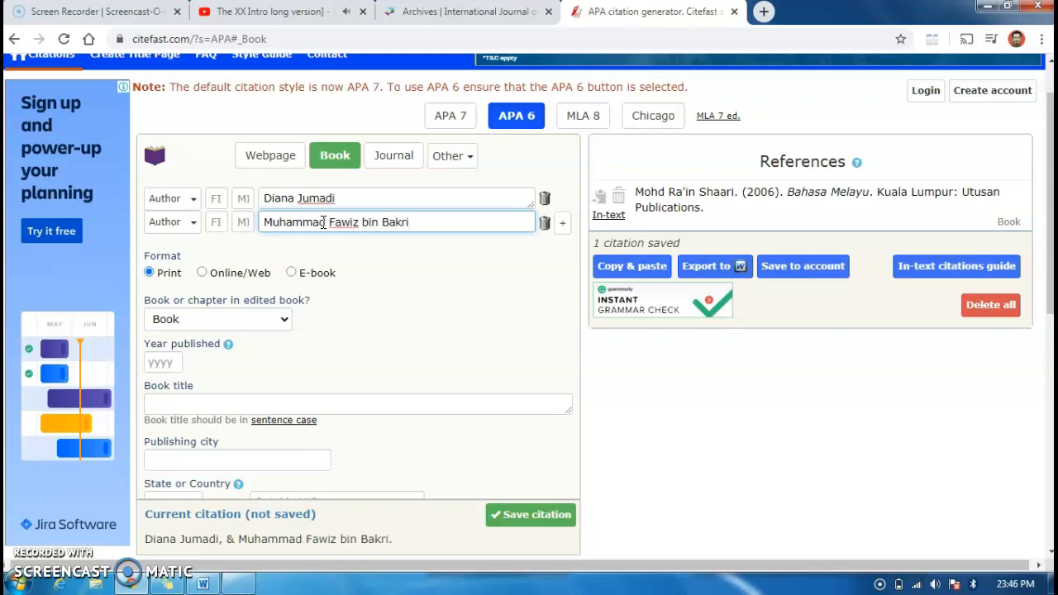
# Add a third and a fourth author to the book citation and enter their full names
pyautogui.click(563, 222)
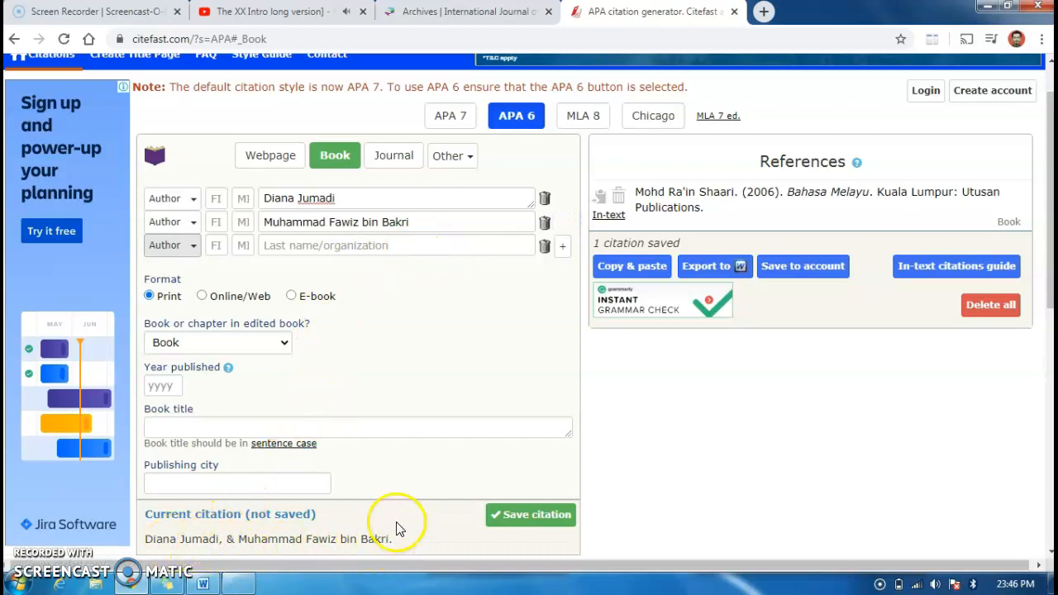
pyautogui.click(320, 246)
pyautogui.write('Norsahara Mesman')
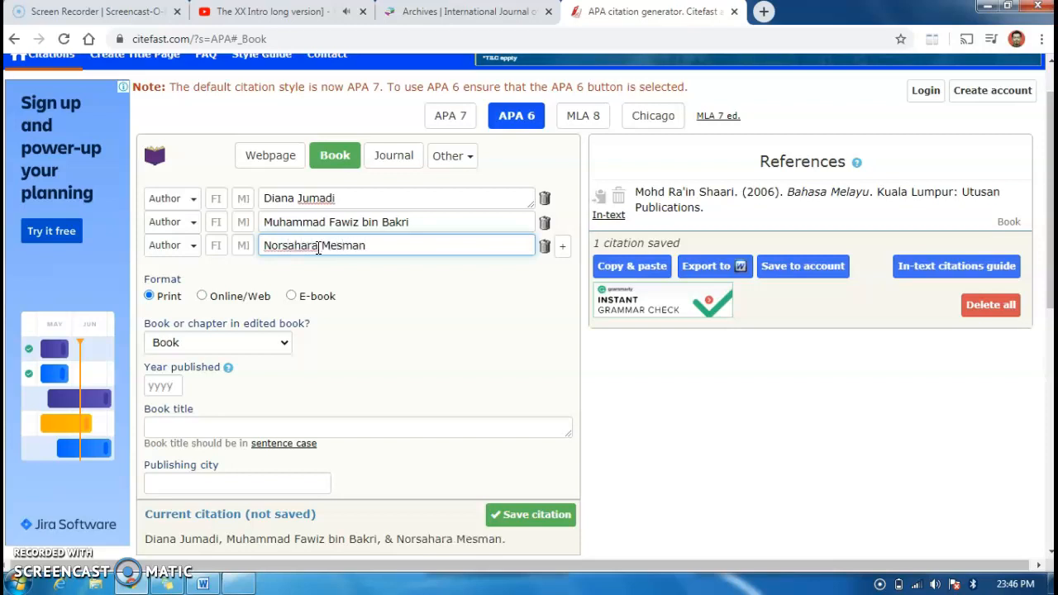
pyautogui.click(563, 246)
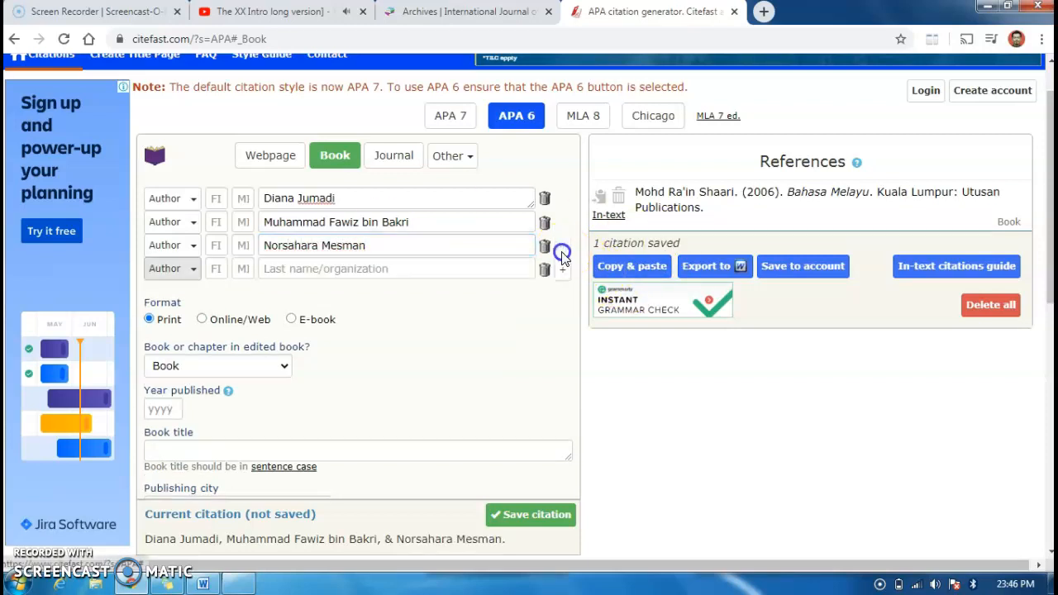
pyautogui.click(381, 270)
pyautogui.write('Norsa')
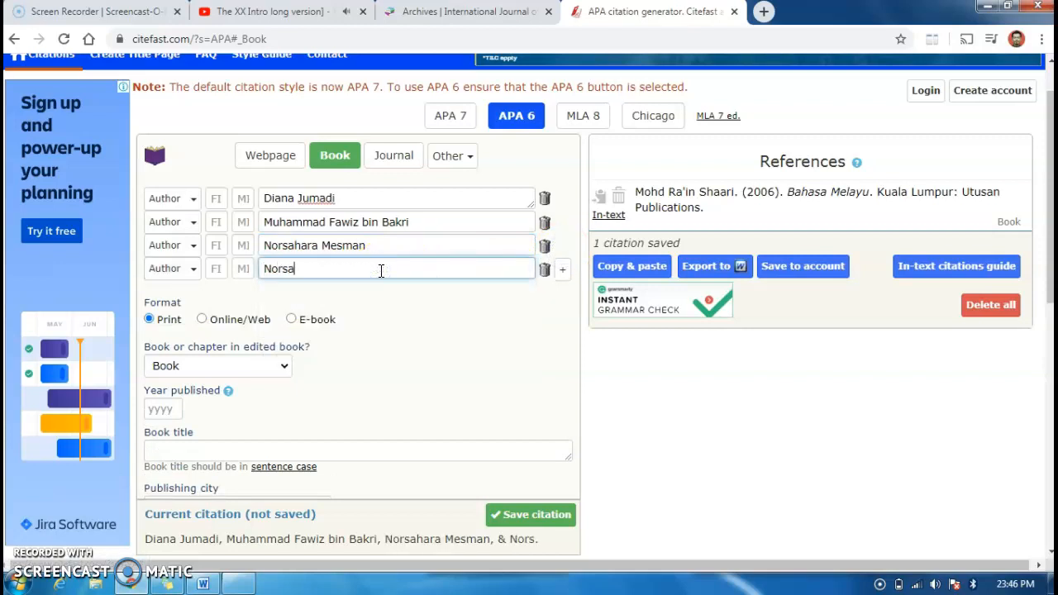
pyautogui.write('liza M. Shuhaini')
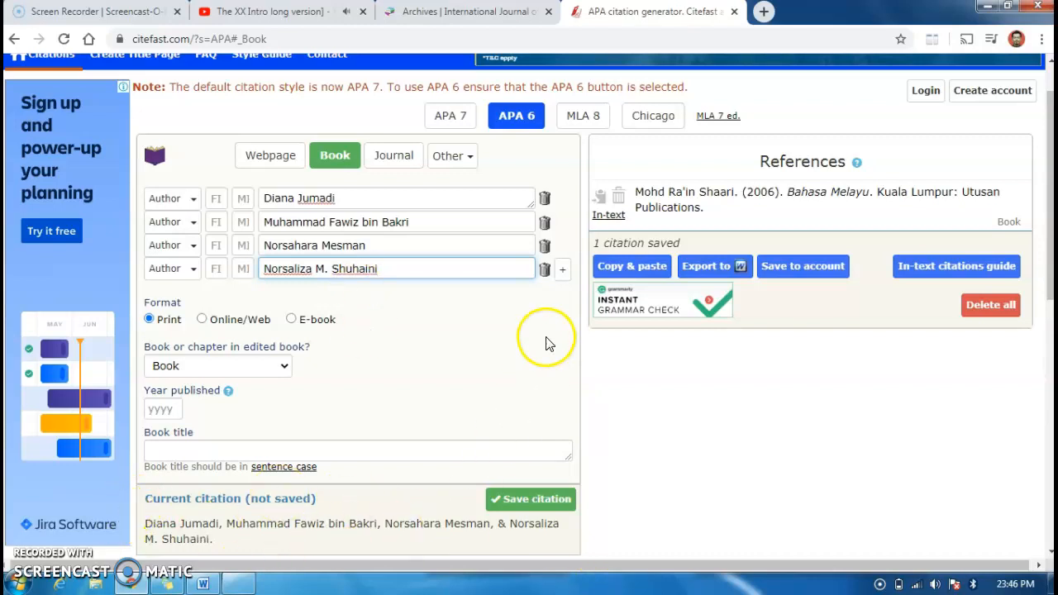
# Extend the author list with fifth, sixth and seventh authors, entering each one's full name
pyautogui.click(562, 277)
pyautogui.click(343, 290)
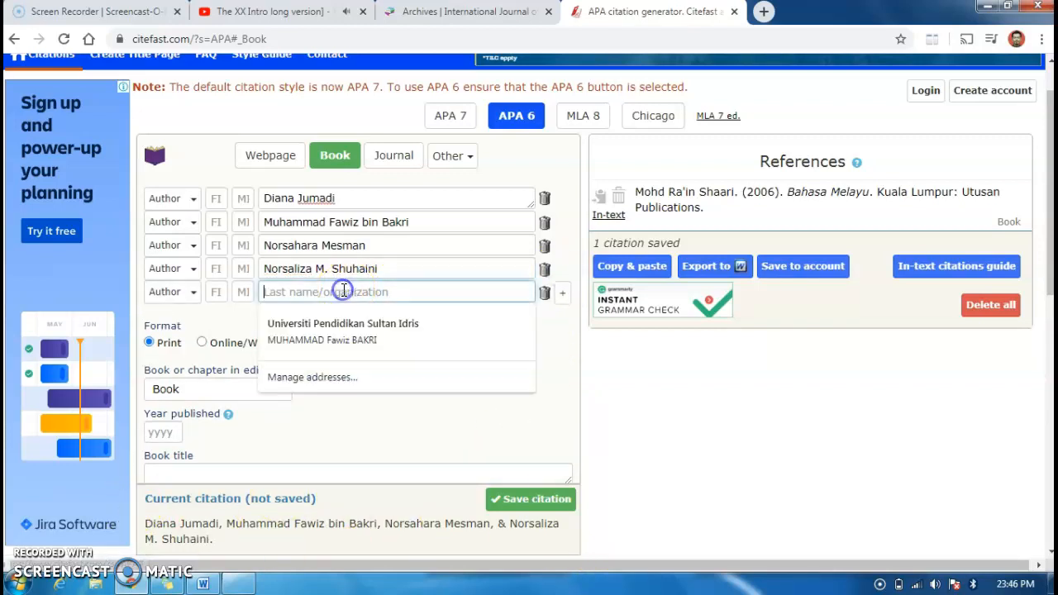
pyautogui.write('Nurhidayah binti M. Rashidi')
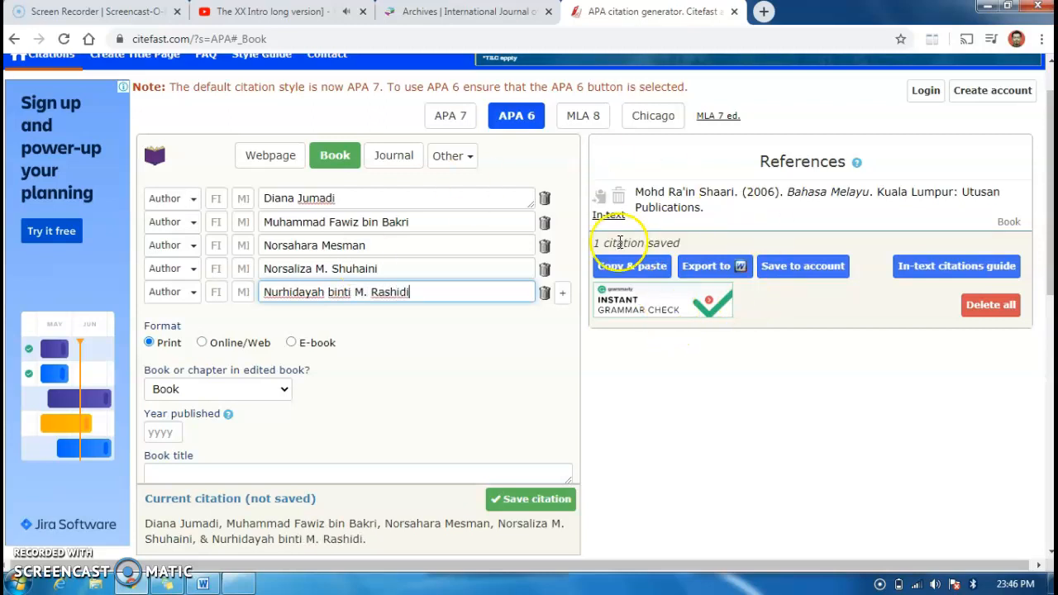
pyautogui.click(562, 293)
pyautogui.click(350, 319)
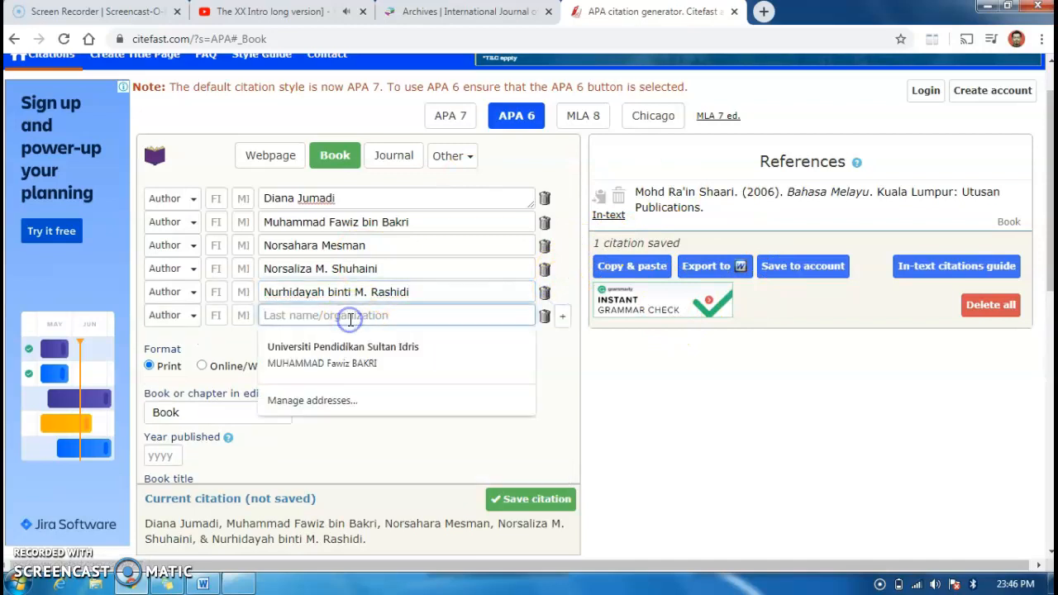
pyautogui.write('Patricia')
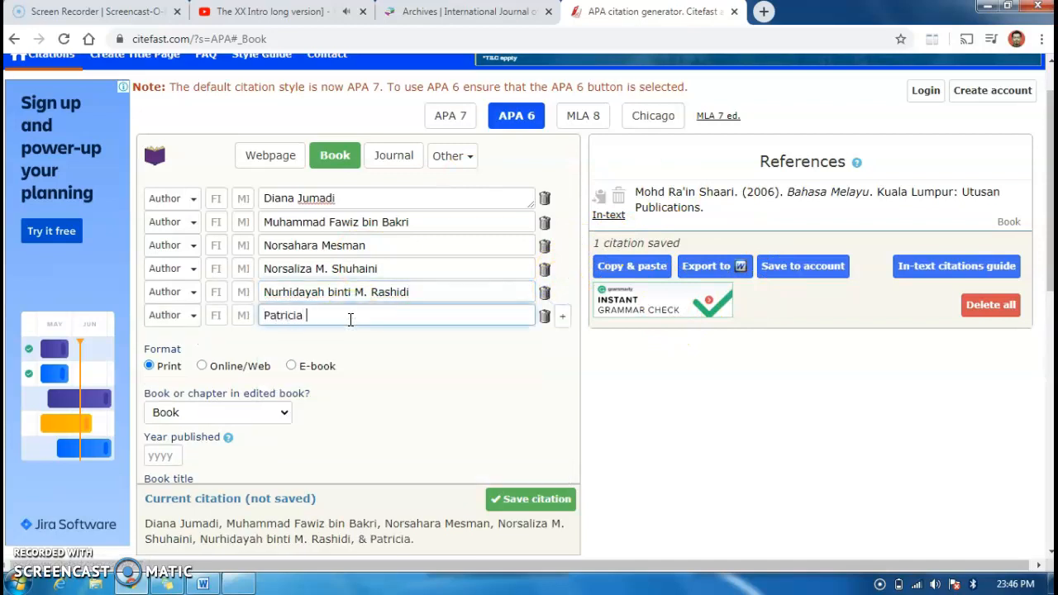
pyautogui.write(' Ganing')
pyautogui.click(563, 318)
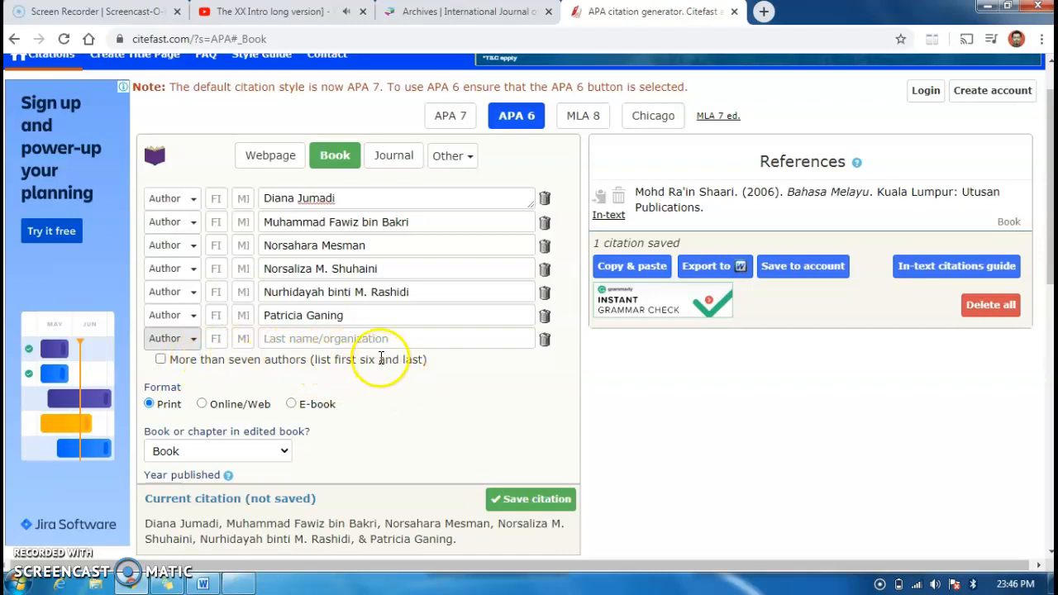
pyautogui.click(284, 340)
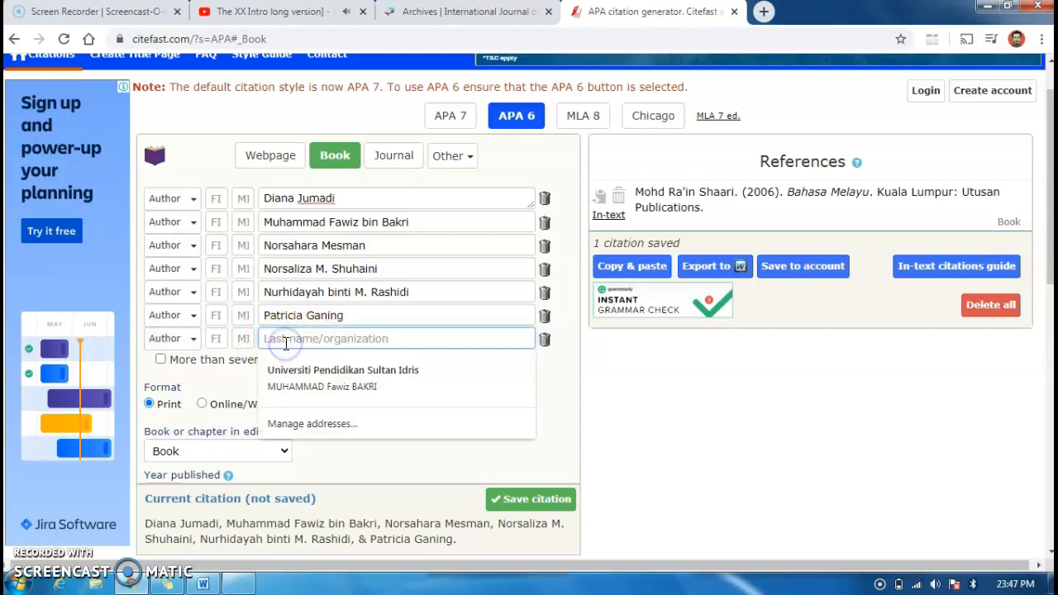
pyautogui.write('Marlini Idris')
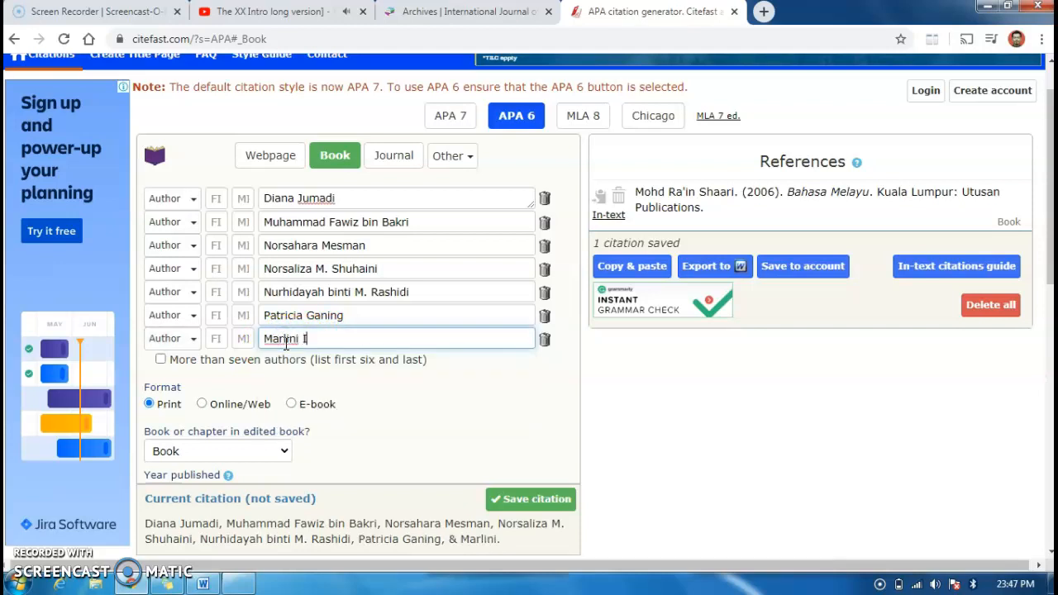
# Enable the option for more than seven authors, comparing the citation preview with it on and off
pyautogui.click(160, 361)
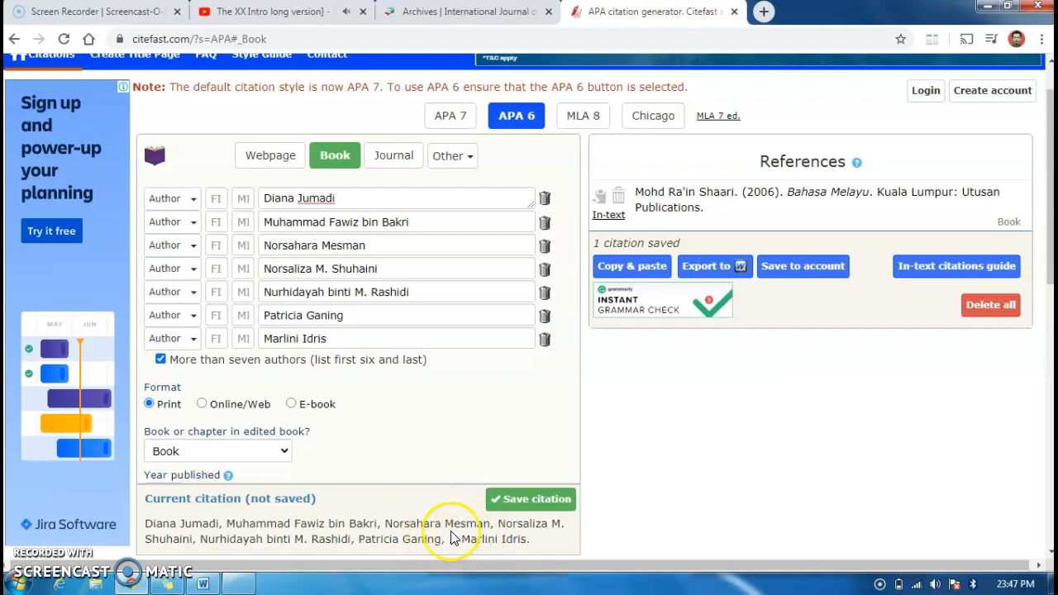
pyautogui.click(162, 361)
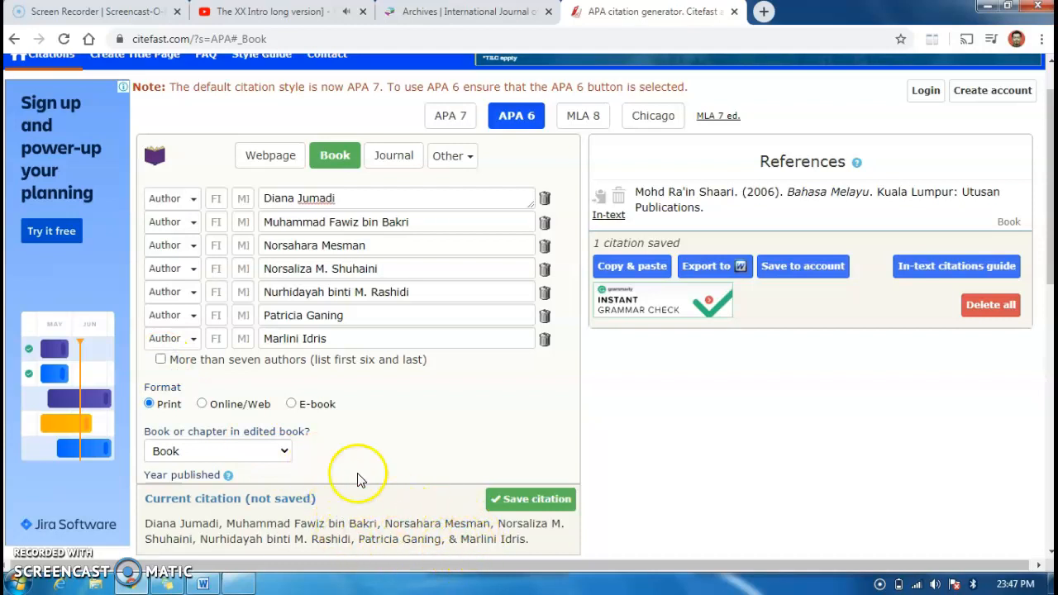
pyautogui.click(161, 362)
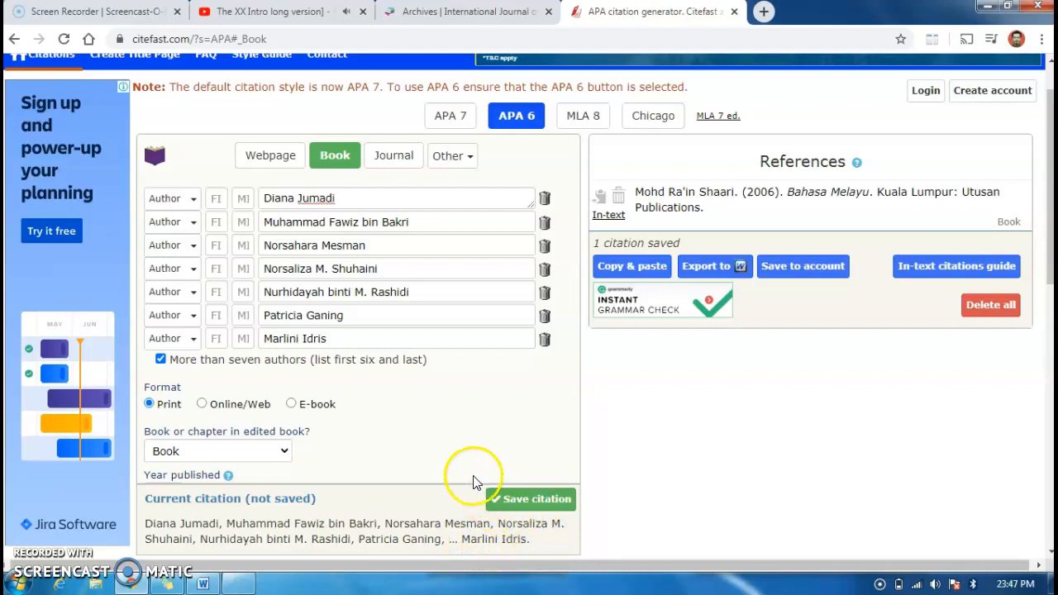
# Keep the source type as Book and enter 2019 as the year and "Bahasa Melayu : Penguasaan dan penggunaan" as the title
pyautogui.scroll(-3, 201, 359)
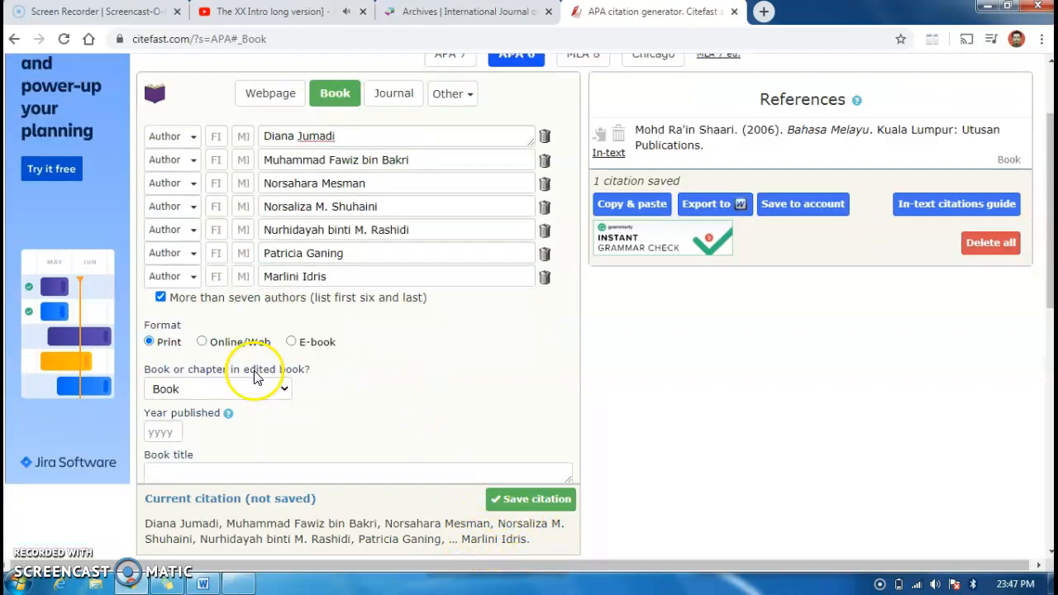
pyautogui.scroll(-3, 187, 361)
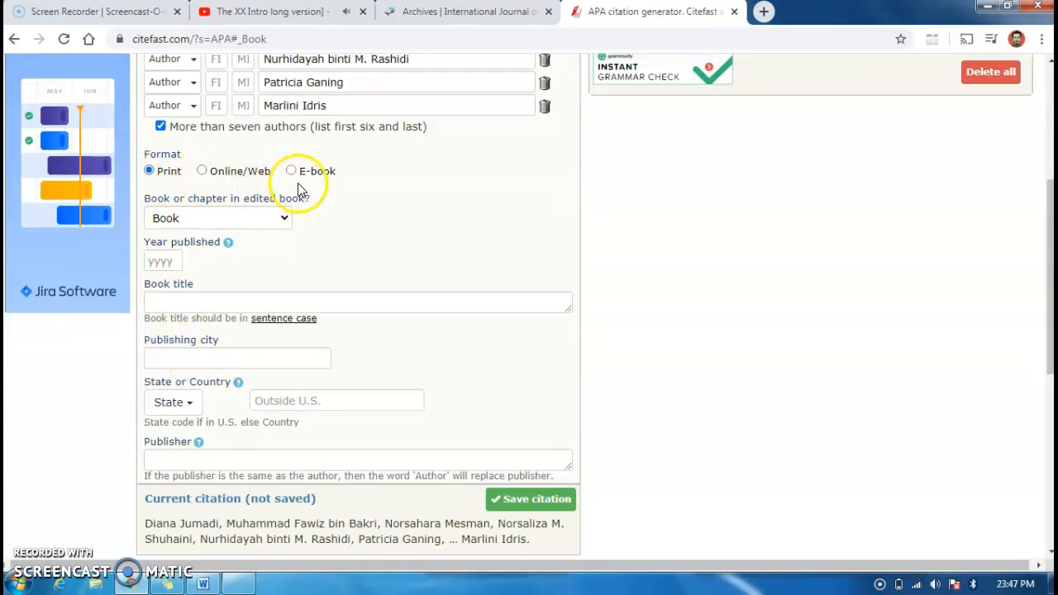
pyautogui.click(236, 220)
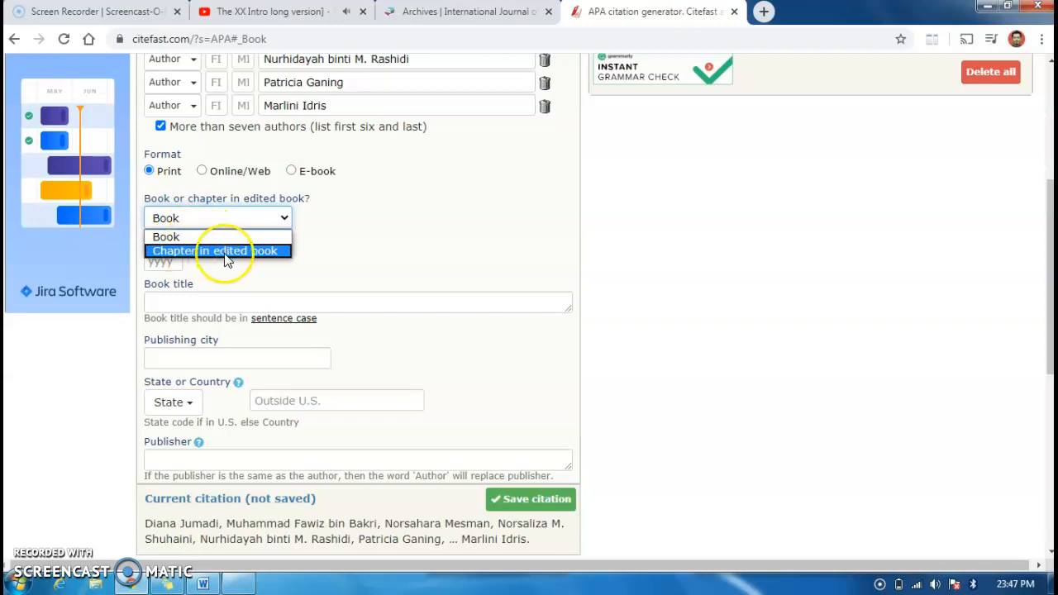
pyautogui.click(179, 239)
pyautogui.click(165, 259)
pyautogui.write('201')
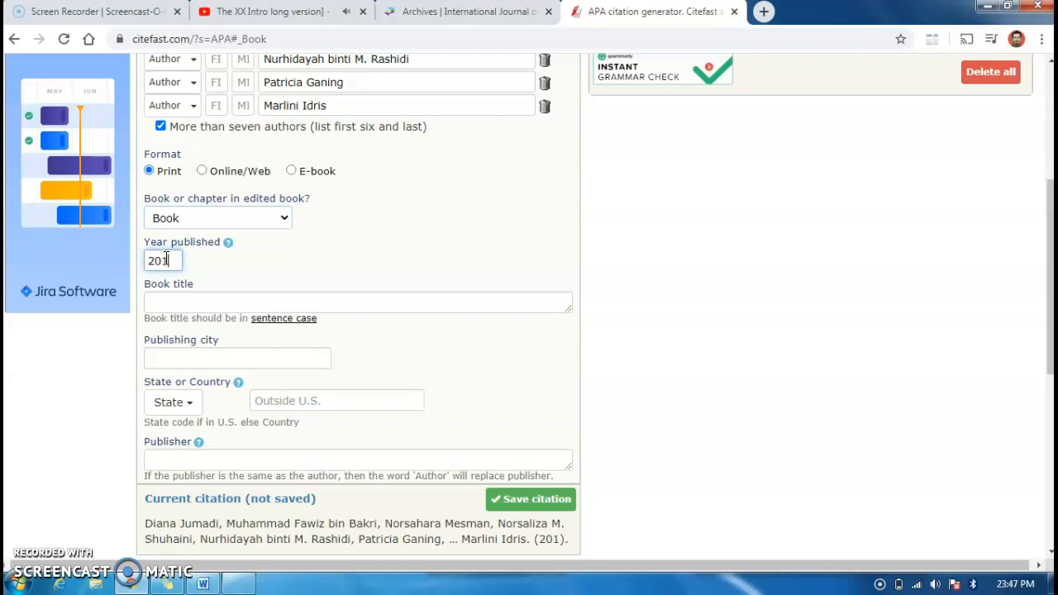
pyautogui.write('9')
pyautogui.click(258, 294)
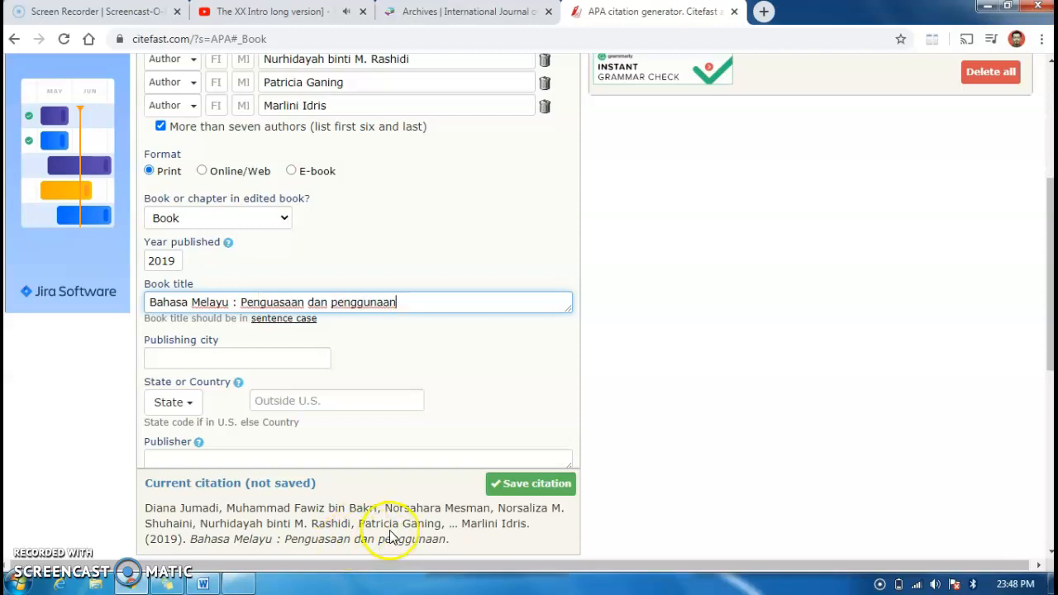
# Set the place of publication to the city Tanjung Malim with Perak as the non-U.S. state or country
pyautogui.click(234, 358)
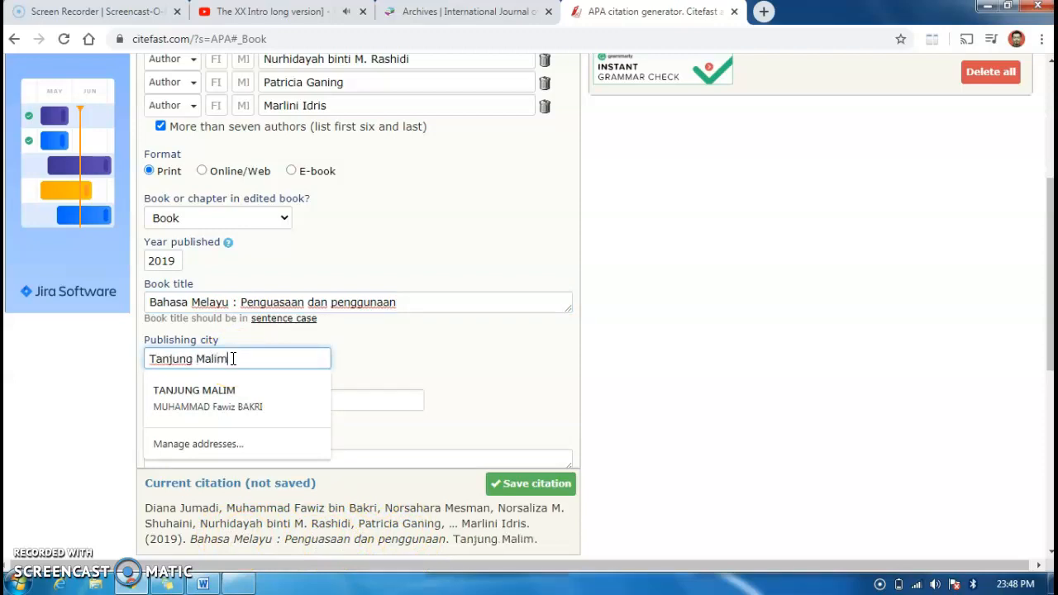
pyautogui.click(420, 362)
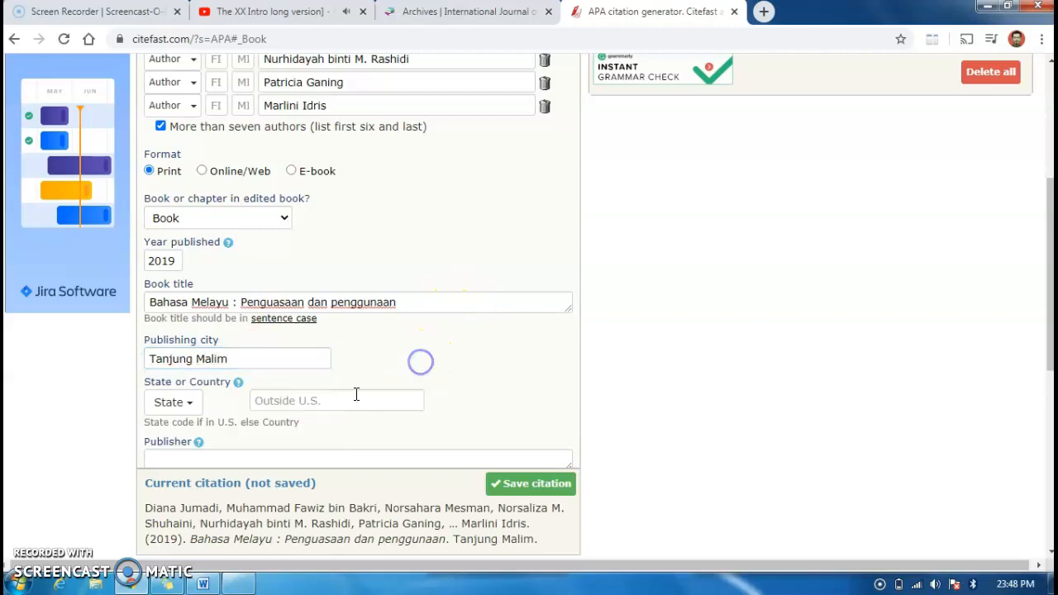
pyautogui.click(350, 403)
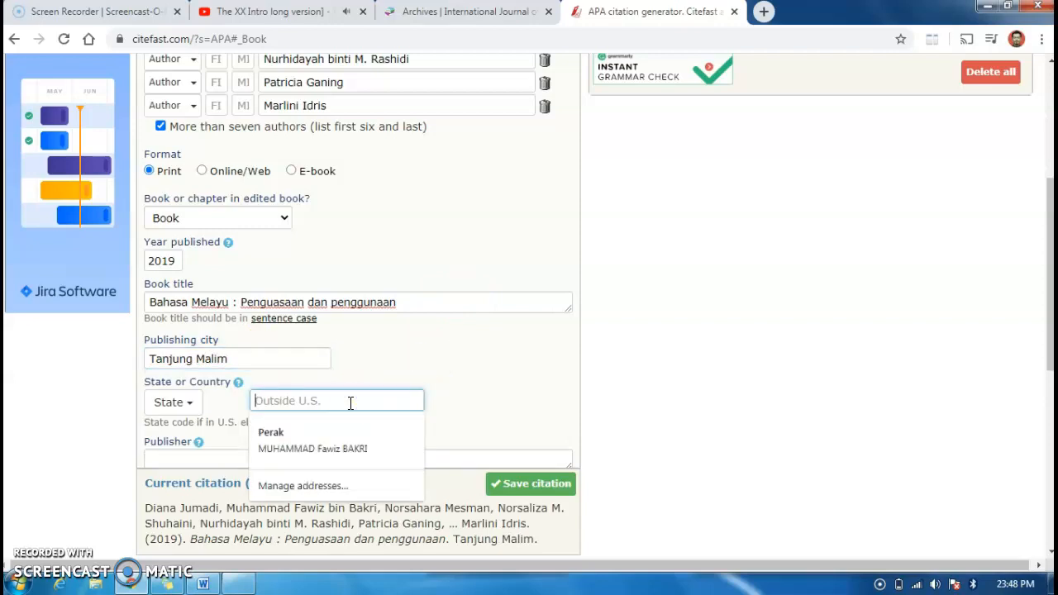
pyautogui.write('Perak')
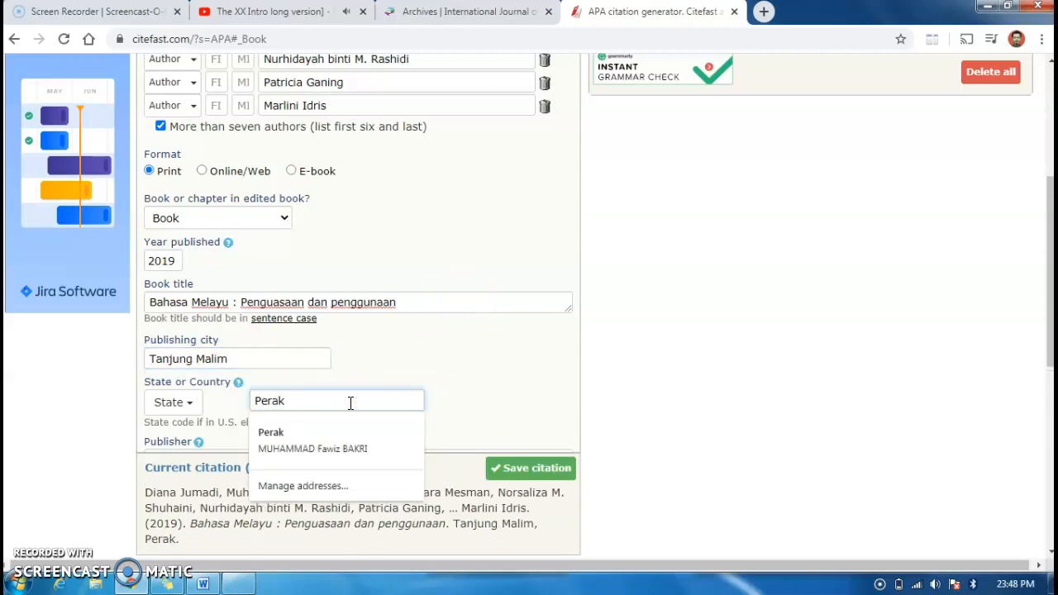
pyautogui.click(471, 359)
# Complete the citation with publisher Penerbit UPSI and edition 2, and save it to the references
pyautogui.scroll(-3, 477, 357)
pyautogui.click(223, 228)
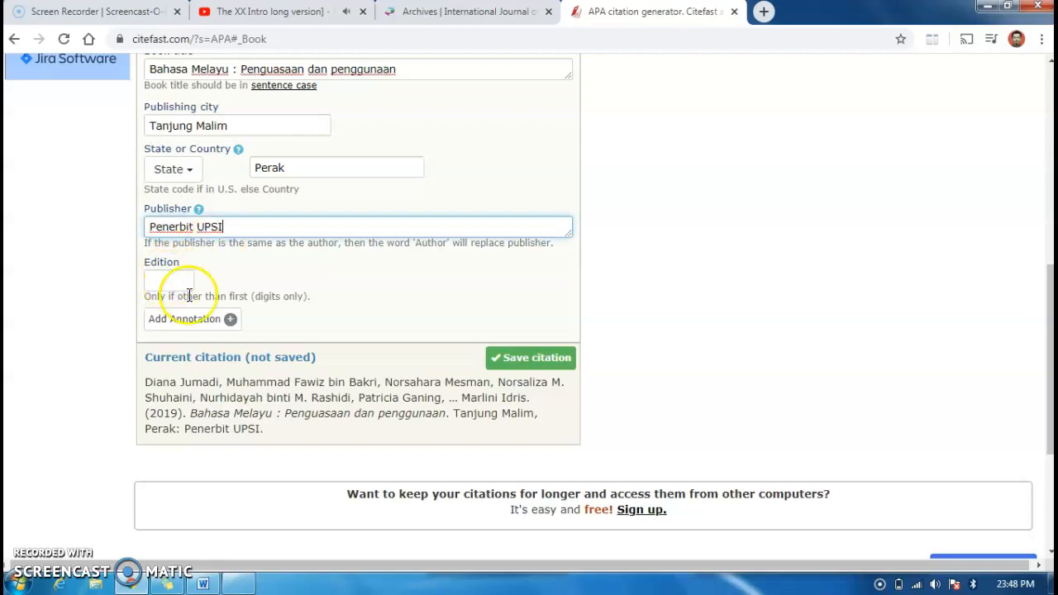
pyautogui.click(166, 283)
pyautogui.write('2')
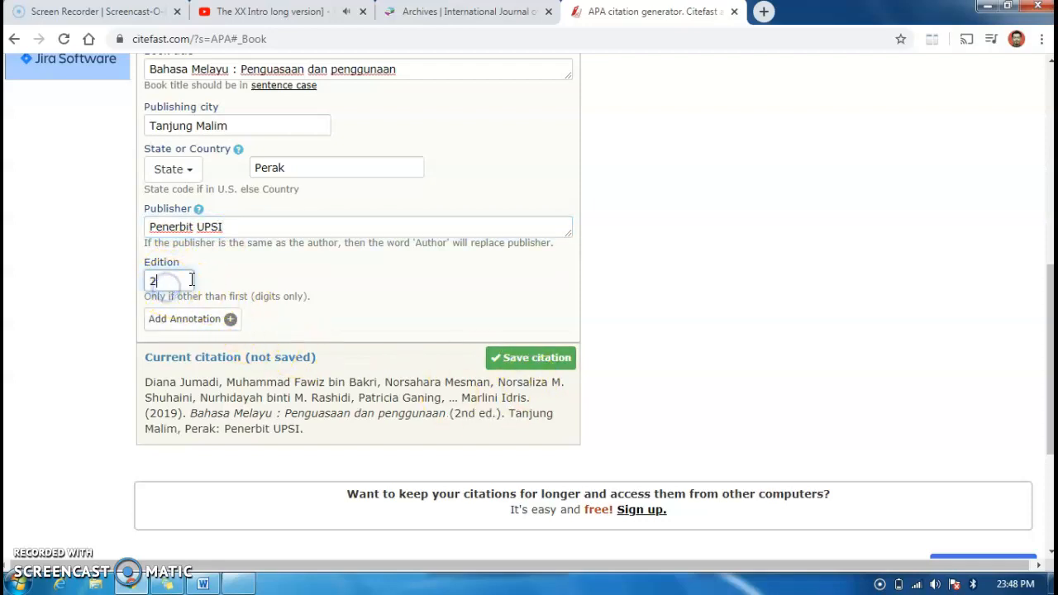
pyautogui.click(528, 363)
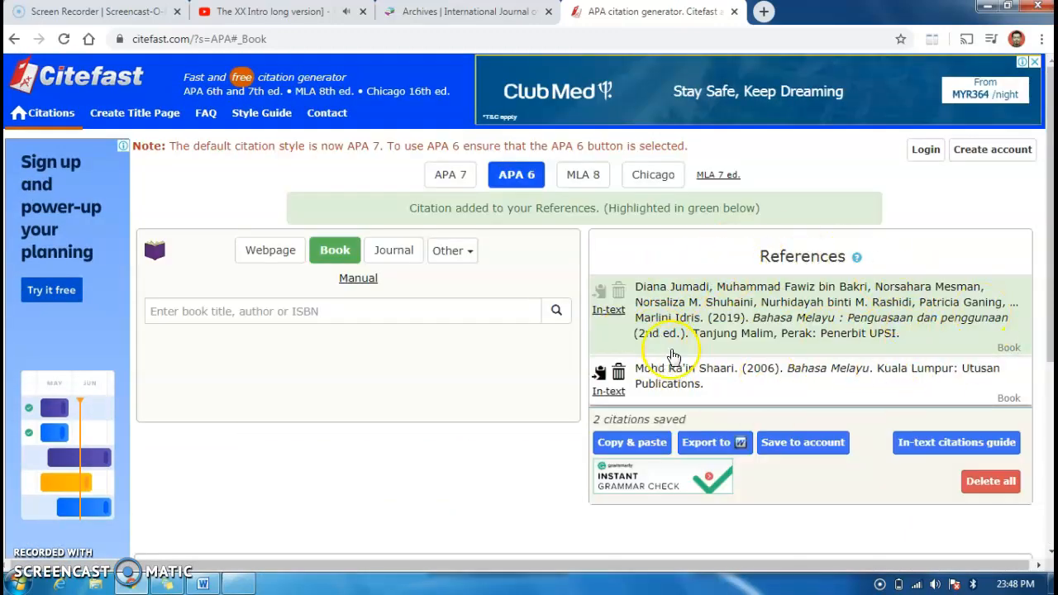
# Search journal articles for "Pembinaan Kurikulum Asas Bahasa Melayu bagi Pelajar Antarabangsa" using the previously entered title, and look through the results for a match
pyautogui.click(374, 256)
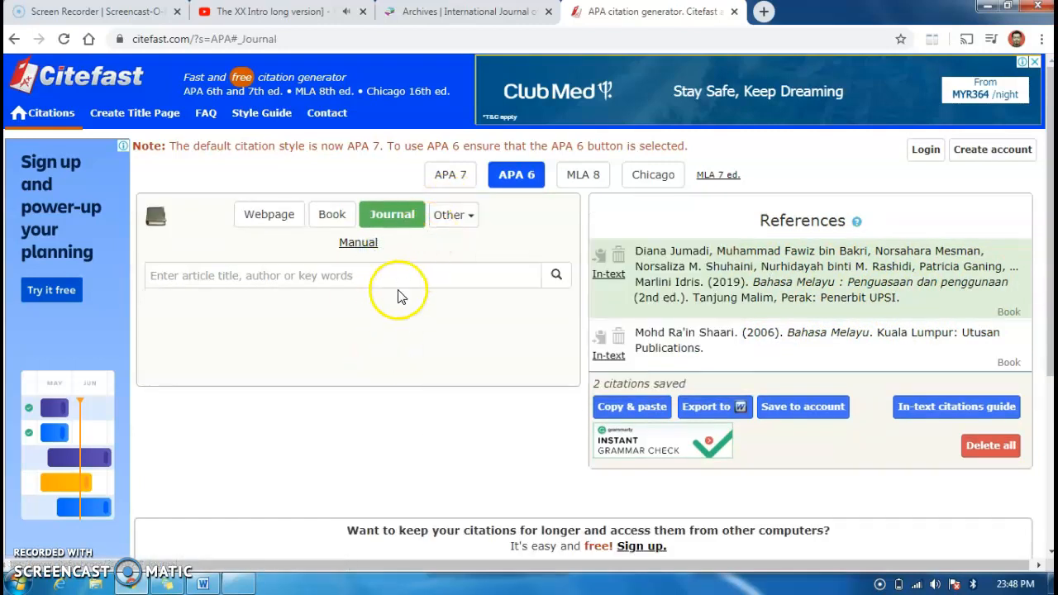
pyautogui.click(342, 274)
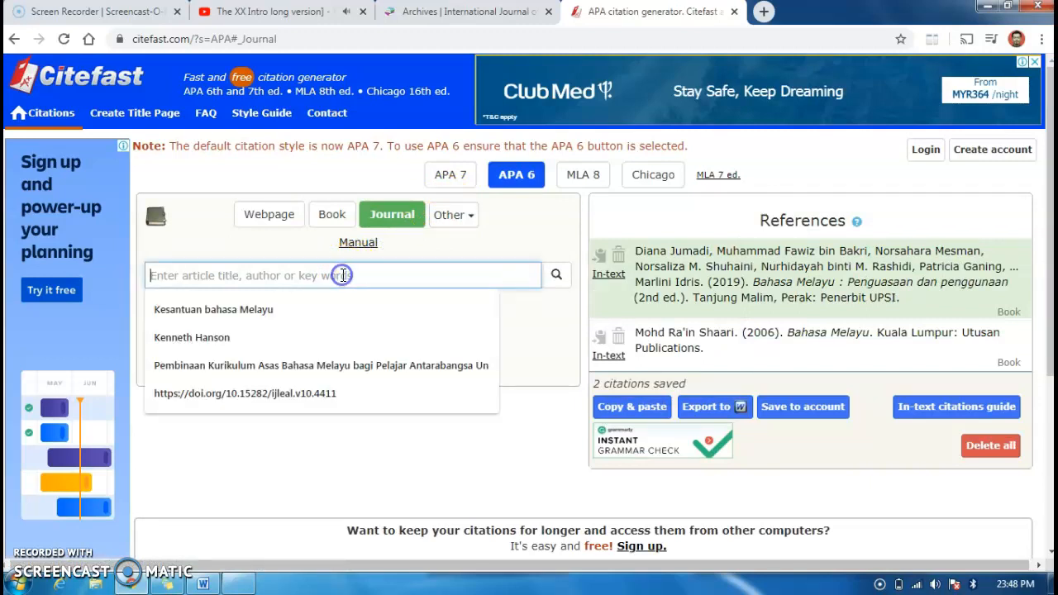
pyautogui.click(306, 367)
pyautogui.click(556, 274)
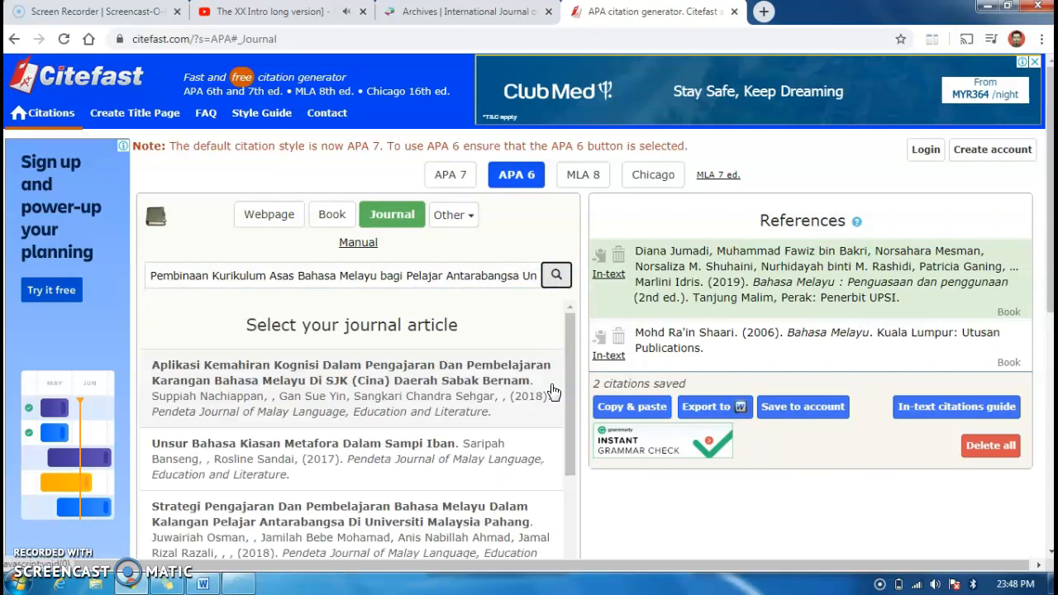
pyautogui.scroll(-5, 516, 350)
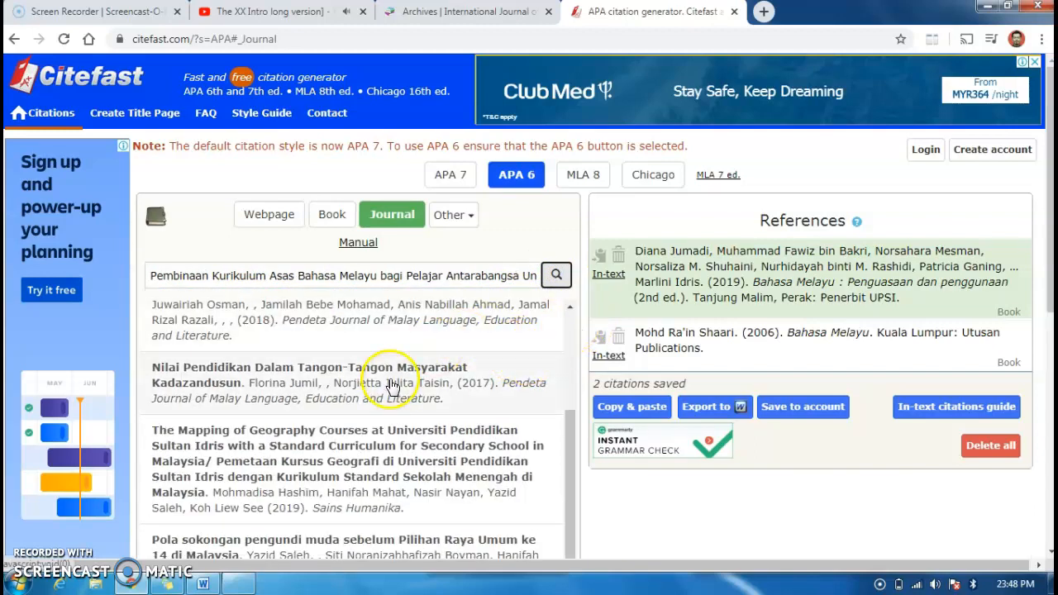
pyautogui.scroll(-3, 384, 414)
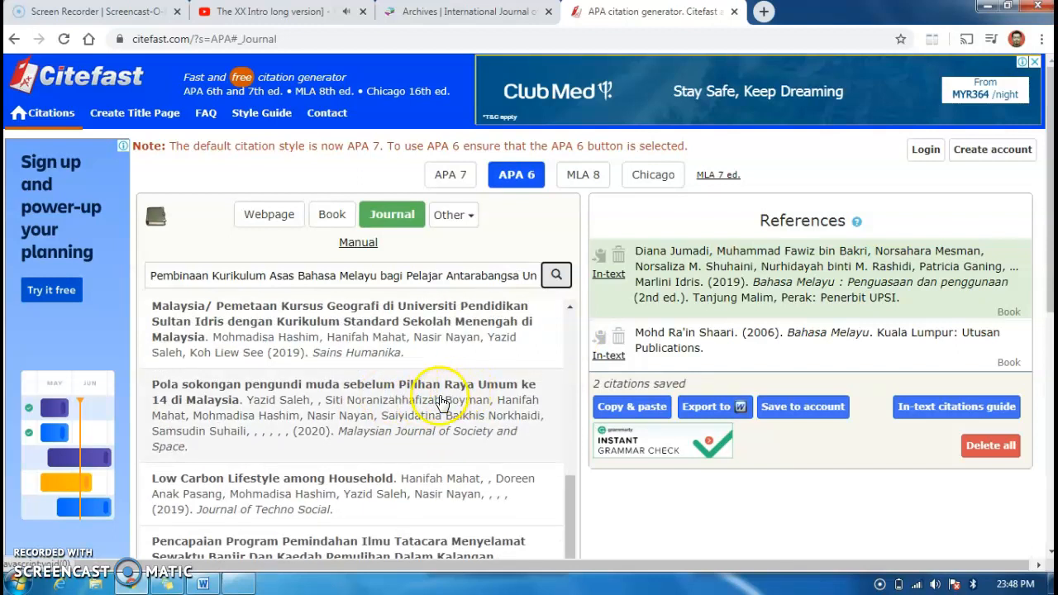
pyautogui.scroll(1, 438, 409)
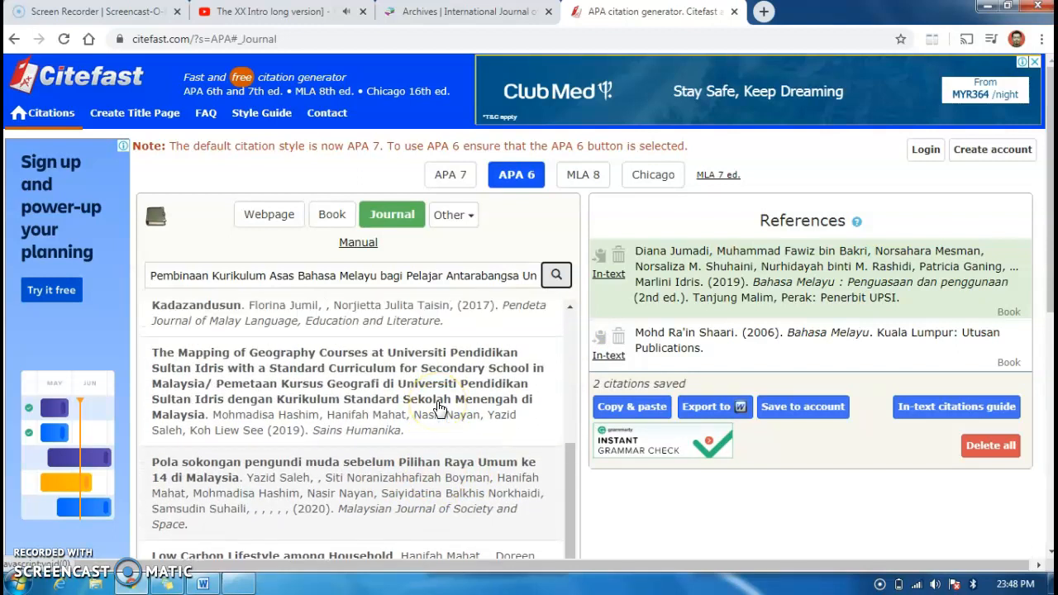
pyautogui.scroll(-3, 438, 410)
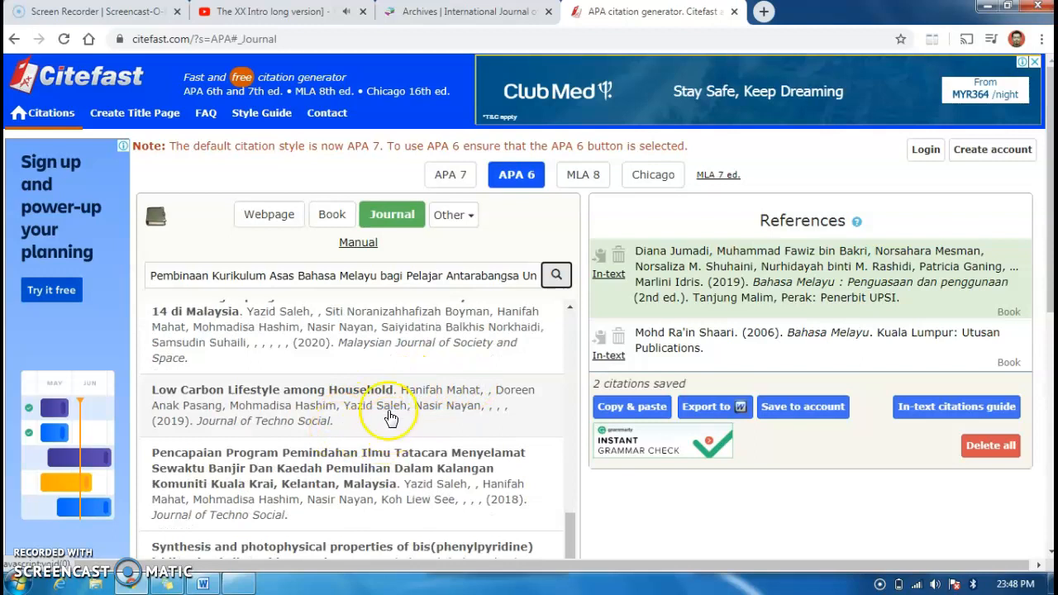
pyautogui.scroll(-2, 331, 413)
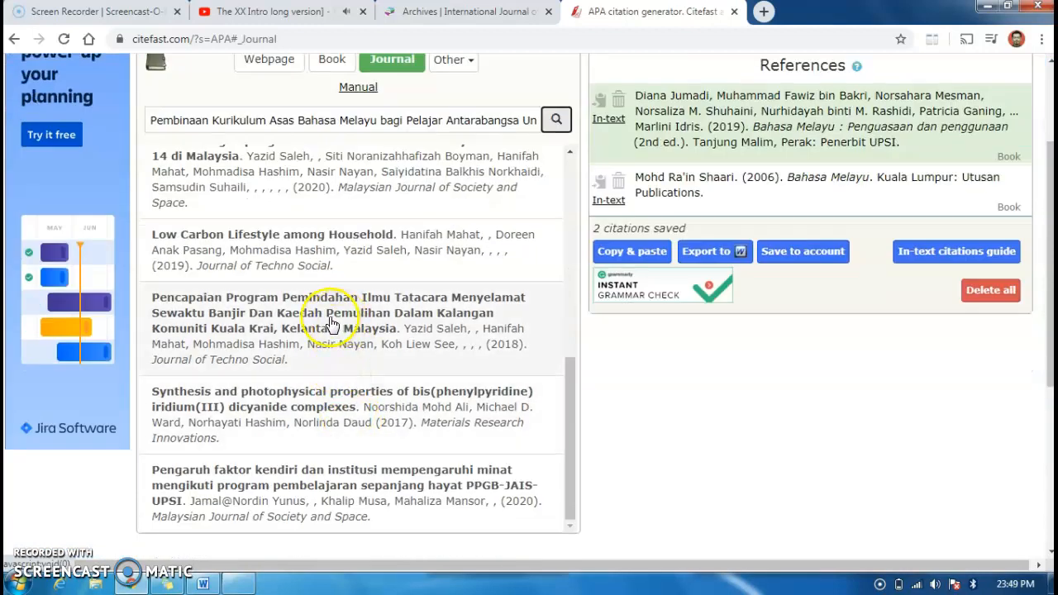
# Fill the journal citation from the "Pencapaian Program Pemindahan Ilmu" search result, review its fields, and discard it without saving
pyautogui.click(307, 311)
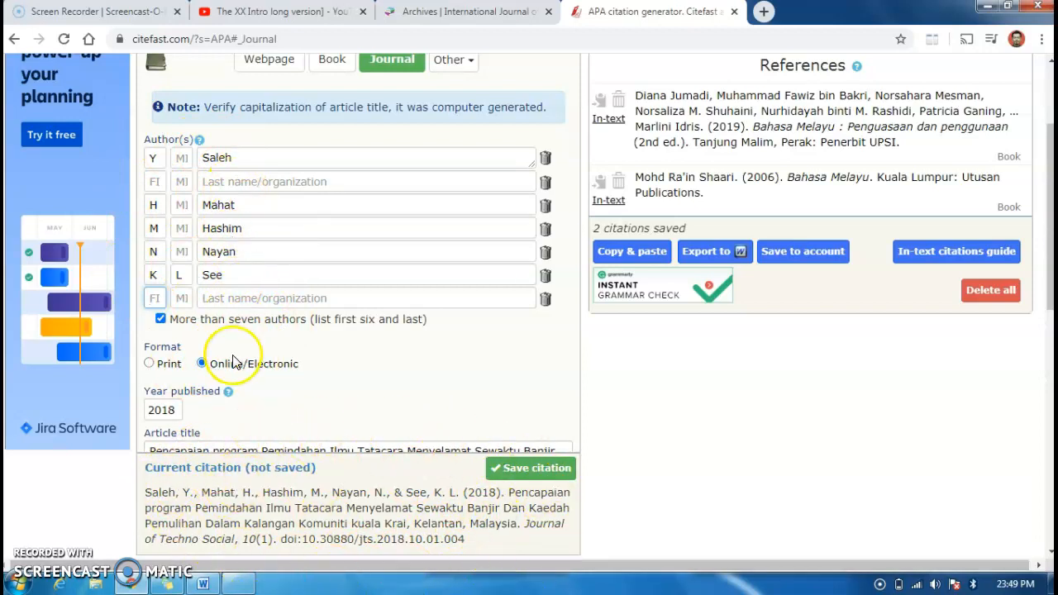
pyautogui.scroll(-3, 376, 428)
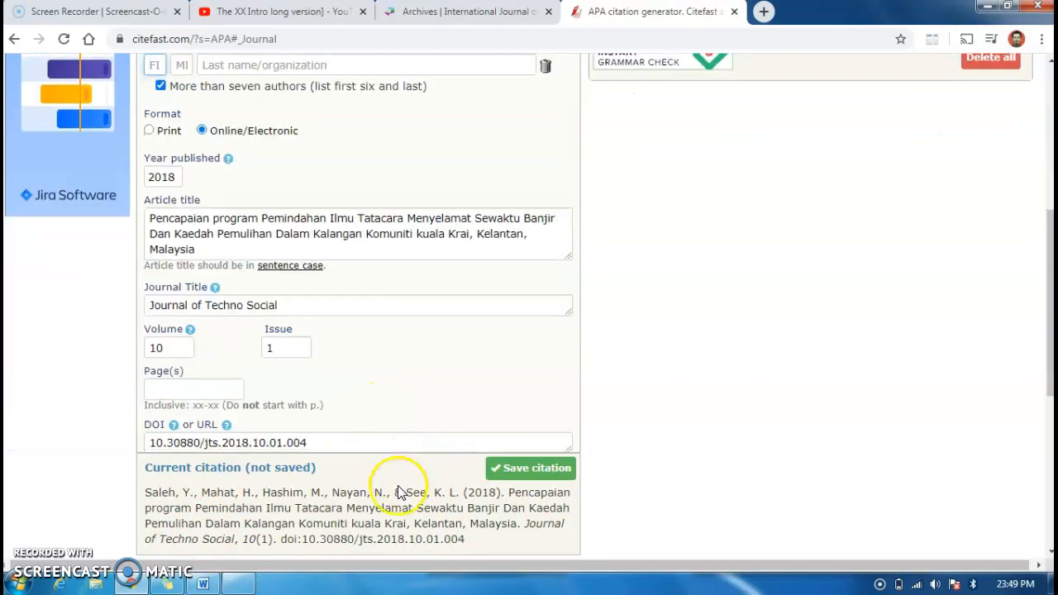
pyautogui.scroll(-3, 288, 453)
pyautogui.scroll(8, 389, 378)
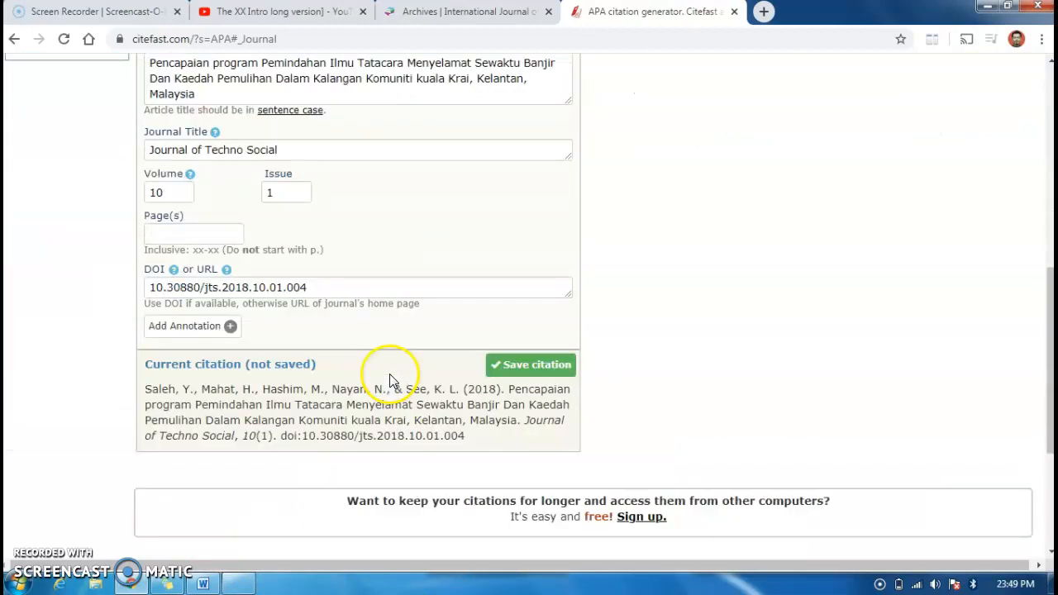
pyautogui.click(399, 235)
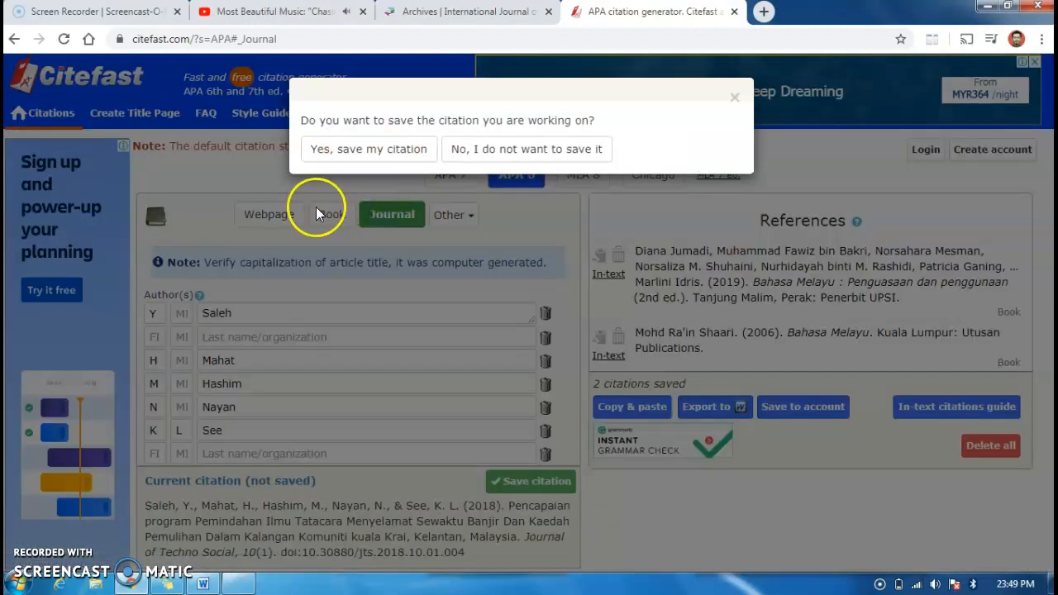
pyautogui.click(463, 157)
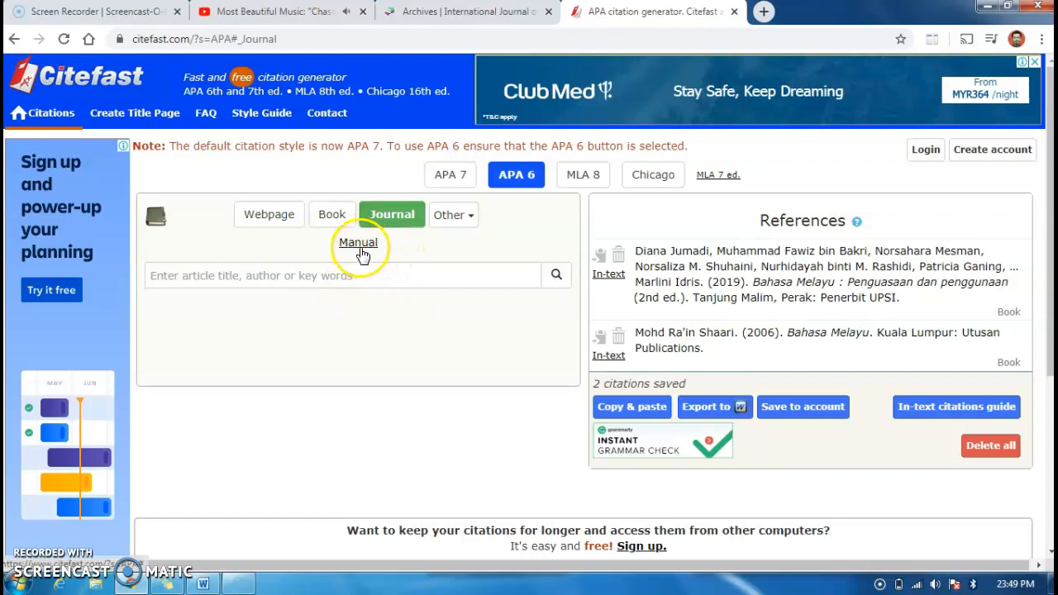
# Start a manual journal entry and open the article "Kata Kerja, Hubungan Leksikal Dan Komponen Makna Dalam Bahasa Iklan Kecantikan" from IJLEAL Volume 9 (2)
pyautogui.click(358, 243)
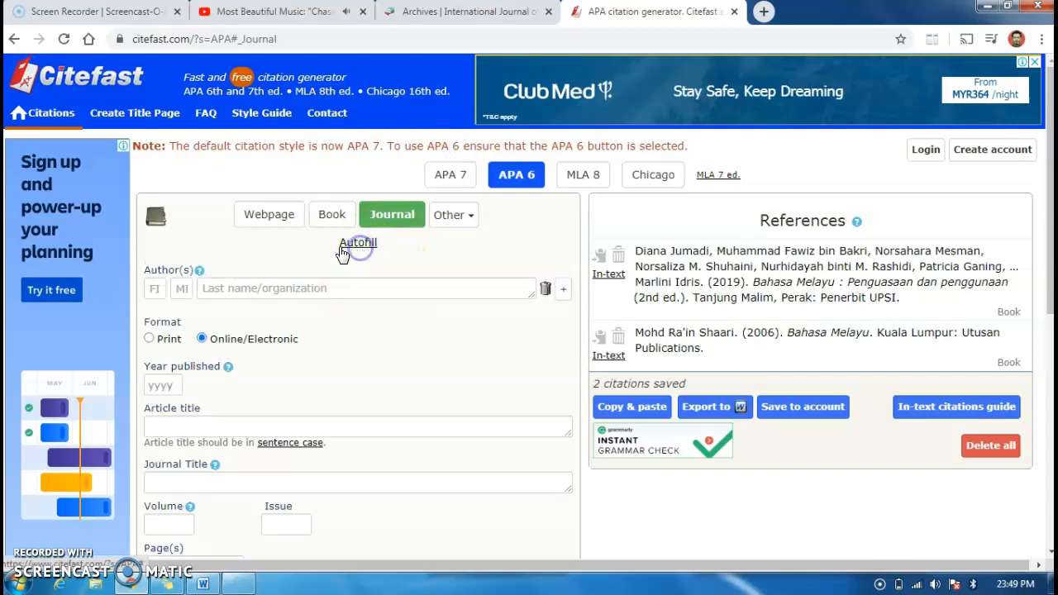
pyautogui.click(441, 16)
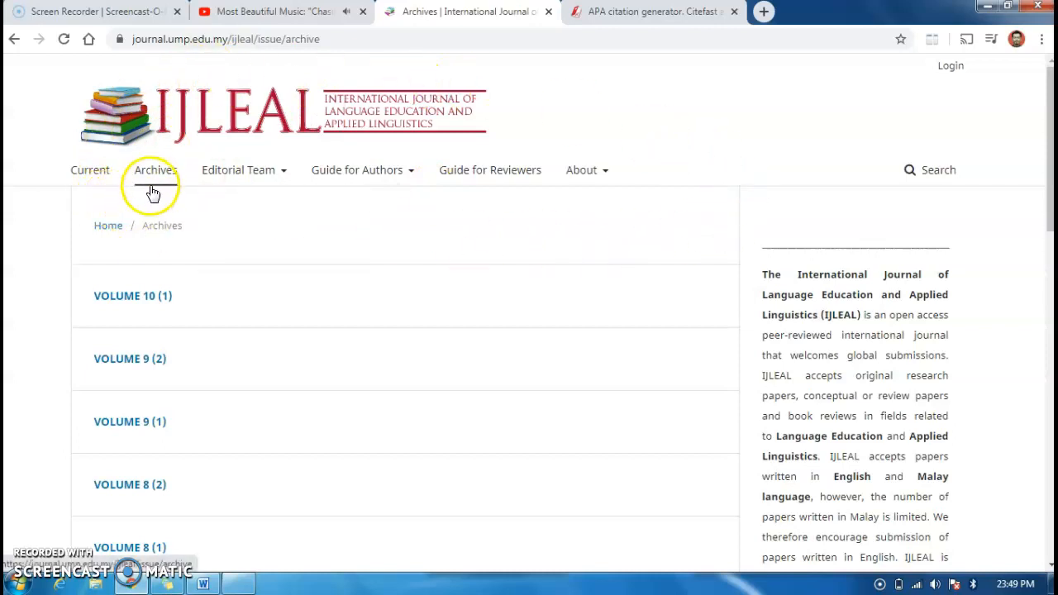
pyautogui.click(143, 362)
pyautogui.scroll(-1, 444, 421)
pyautogui.scroll(-3, 444, 416)
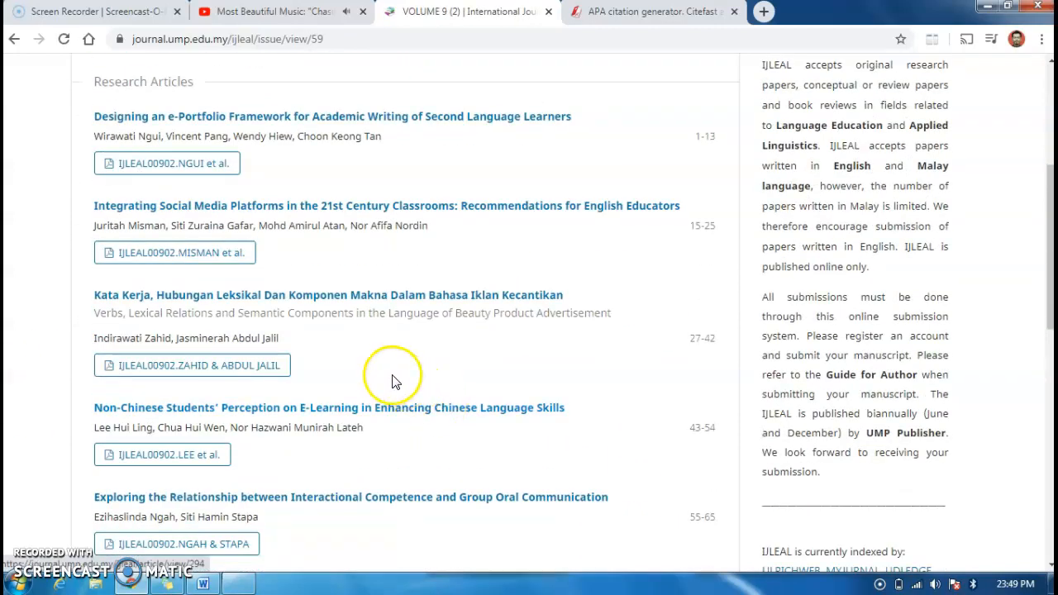
pyautogui.scroll(-1, 395, 381)
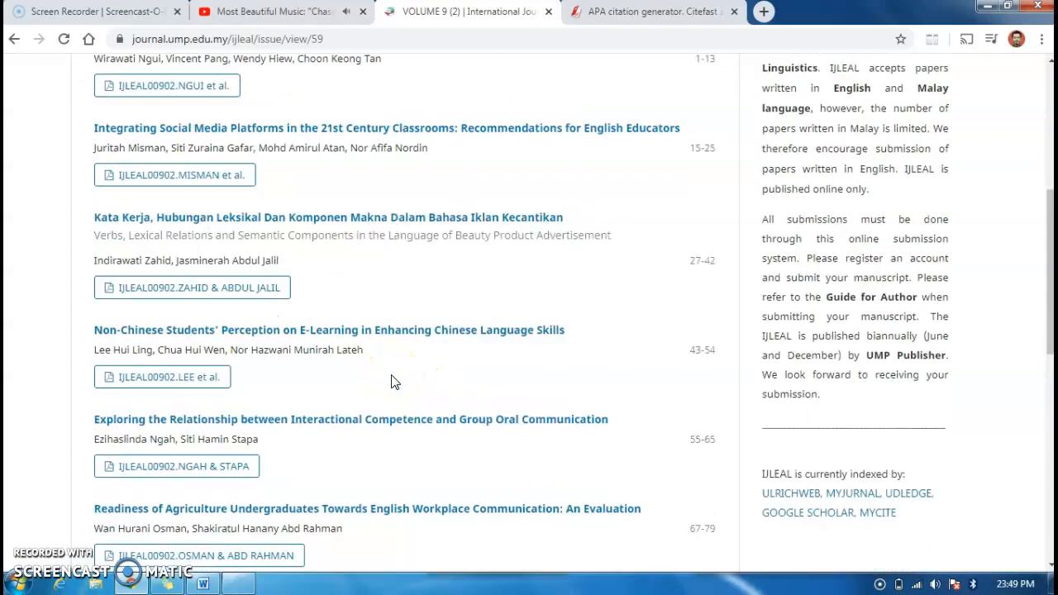
pyautogui.click(392, 221)
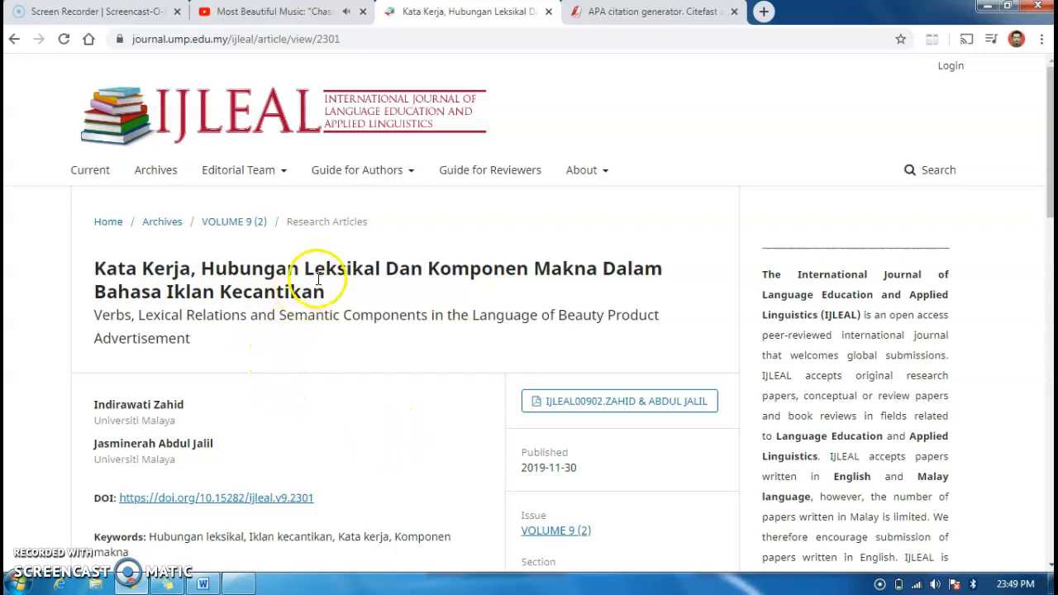
# Copy the main title "Kata Kerja, Hubungan Leksikal Dan Komponen Makna Dalam Bahasa Iklan Kecantikan" from the IJLEAL page into Citefast's article title
pyautogui.moveTo(325, 296); pyautogui.dragTo(131, 265)
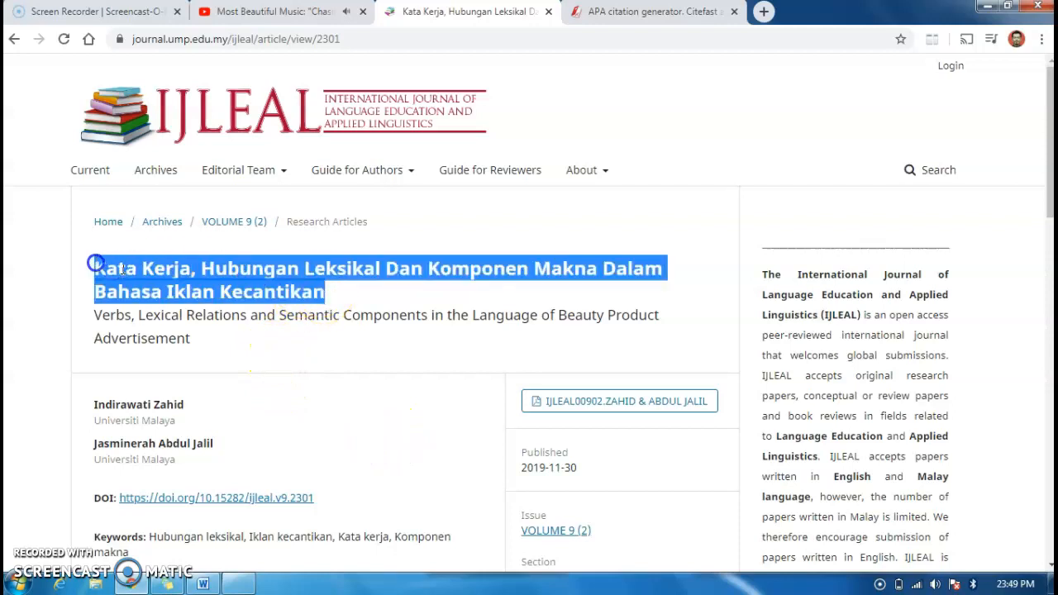
pyautogui.rightClick(125, 267)
pyautogui.click(154, 278)
pyautogui.click(621, 13)
pyautogui.click(454, 215)
pyautogui.click(312, 420)
pyautogui.click(233, 431)
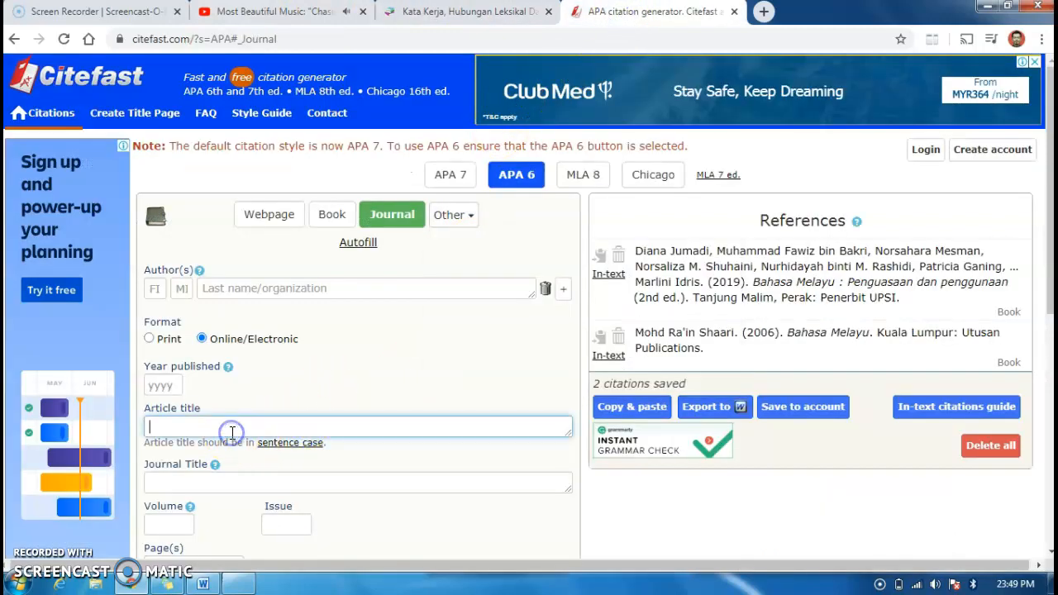
pyautogui.rightClick(235, 428)
pyautogui.click(281, 308)
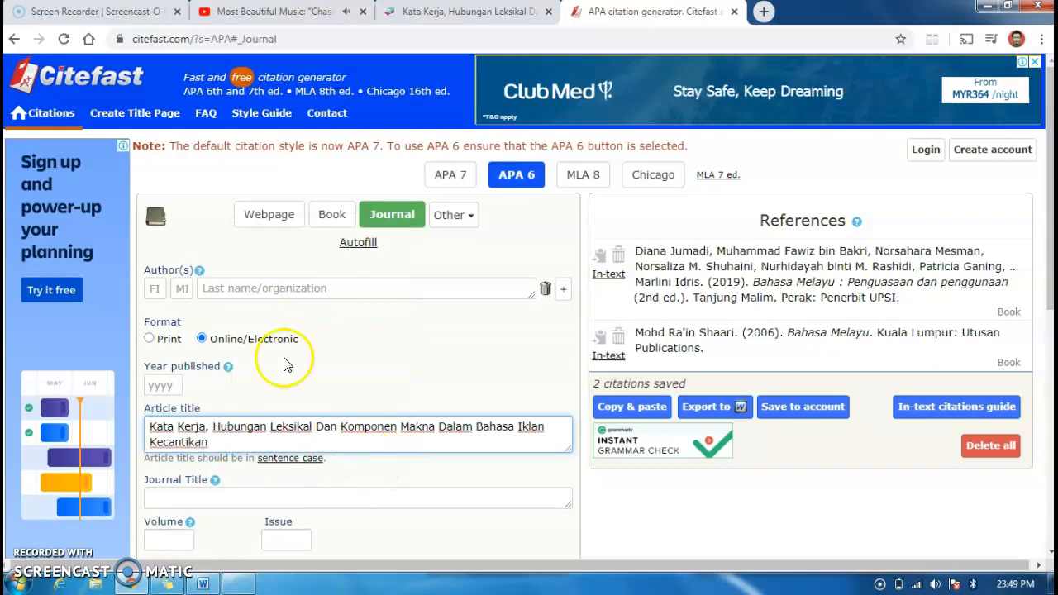
# Copy the first author's full name from the IJLEAL article page into the last name/organization field of the Citefast form
pyautogui.click(316, 289)
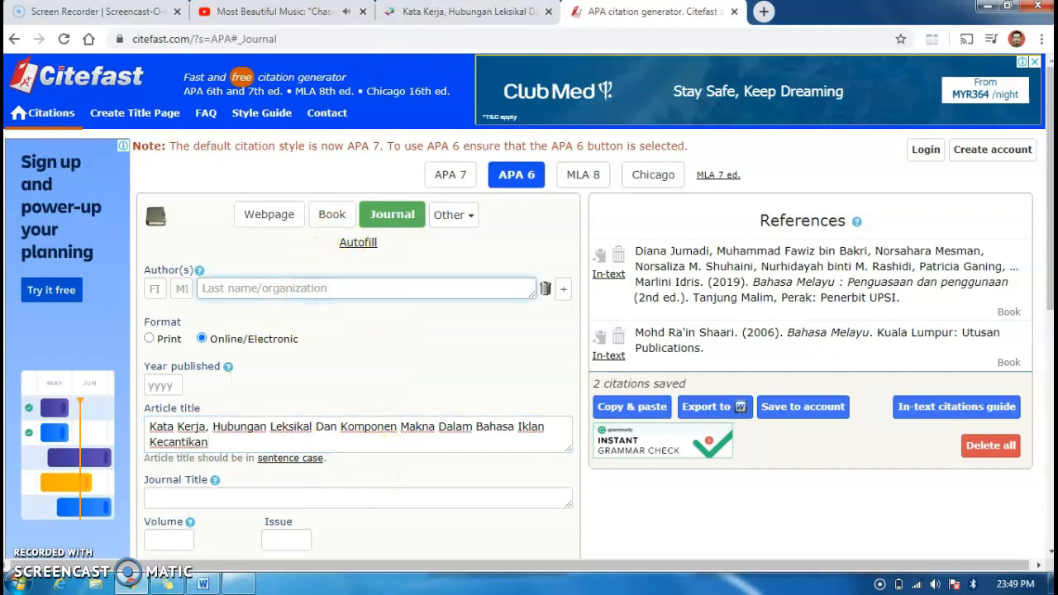
pyautogui.click(461, 11)
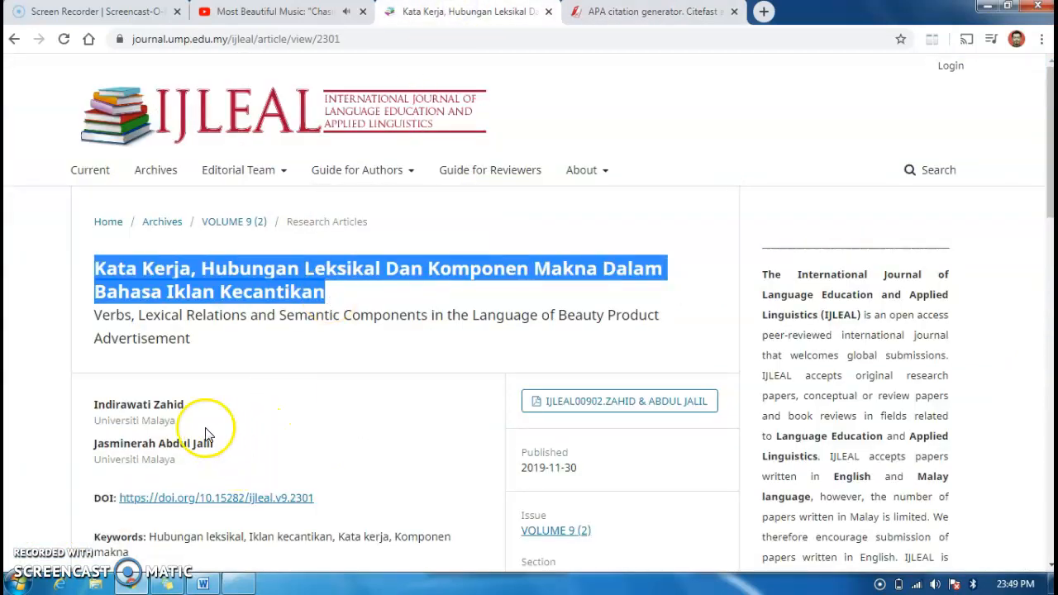
pyautogui.tripleClick(172, 417)
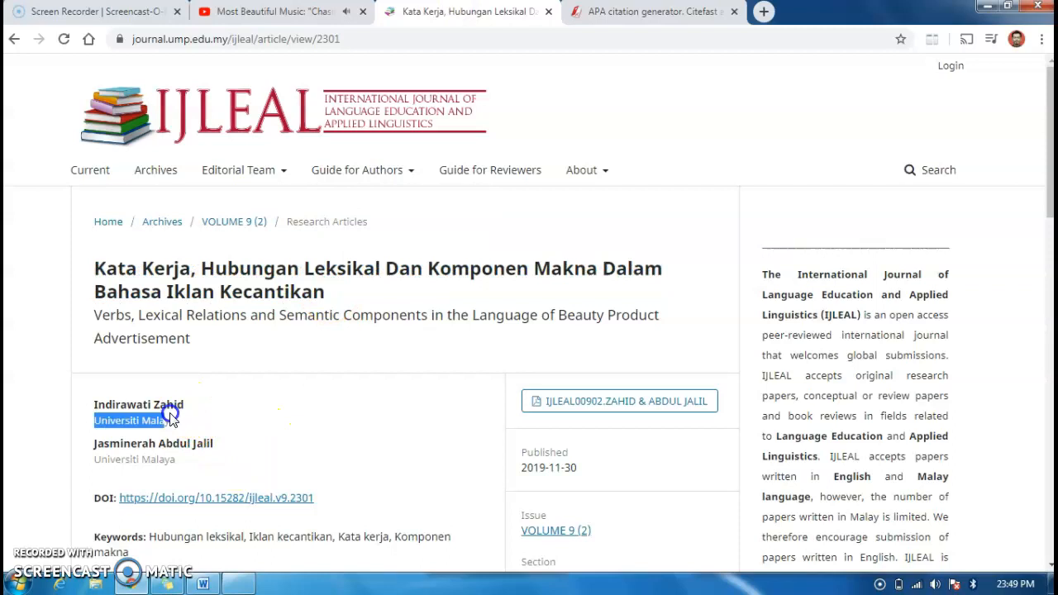
pyautogui.rightClick(120, 405)
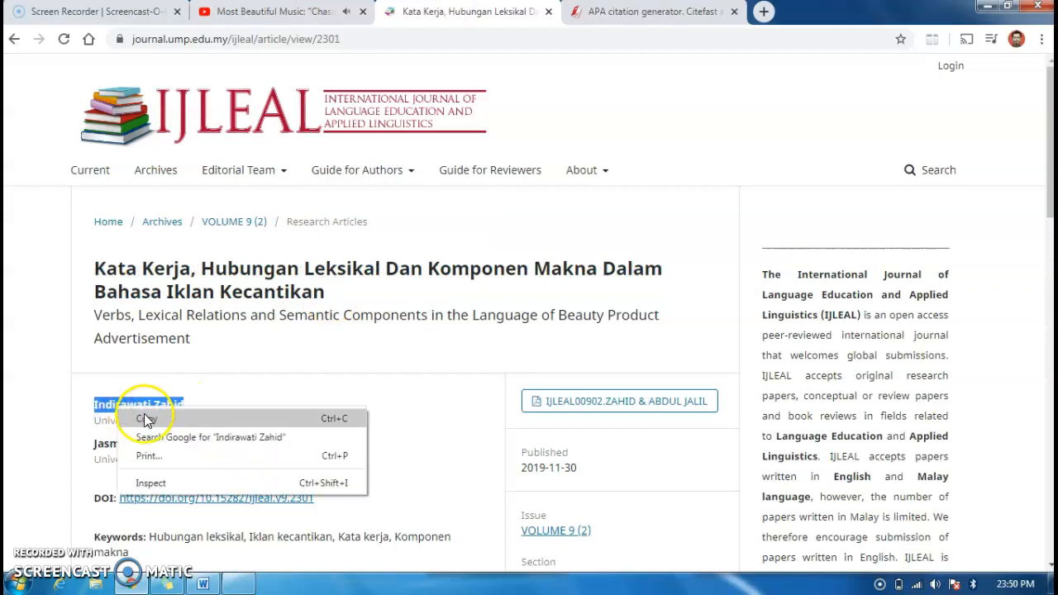
pyautogui.click(144, 414)
pyautogui.click(635, 12)
pyautogui.click(322, 288)
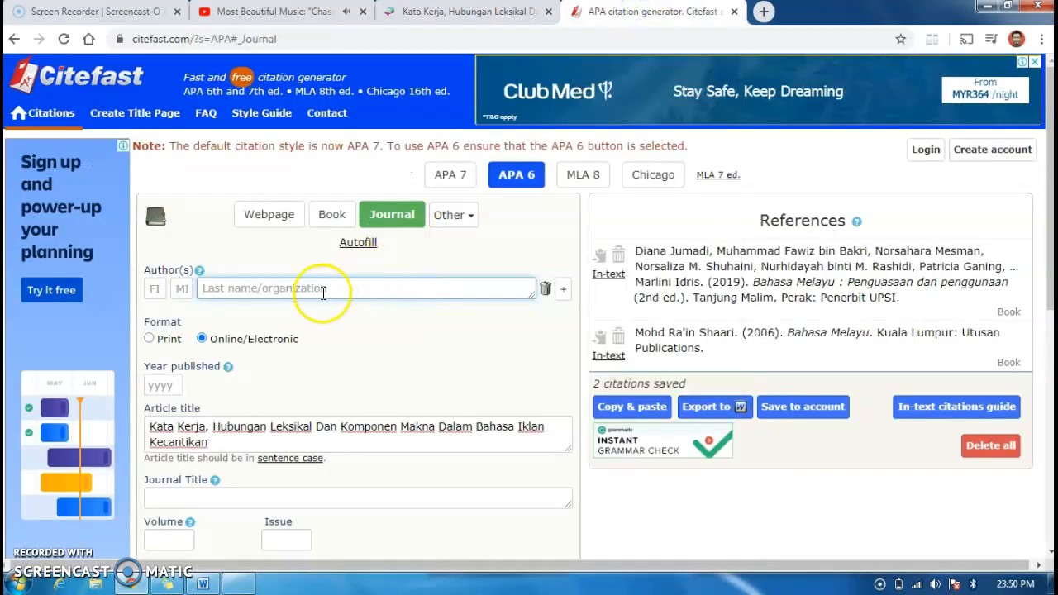
pyautogui.rightClick(329, 291)
pyautogui.click(354, 388)
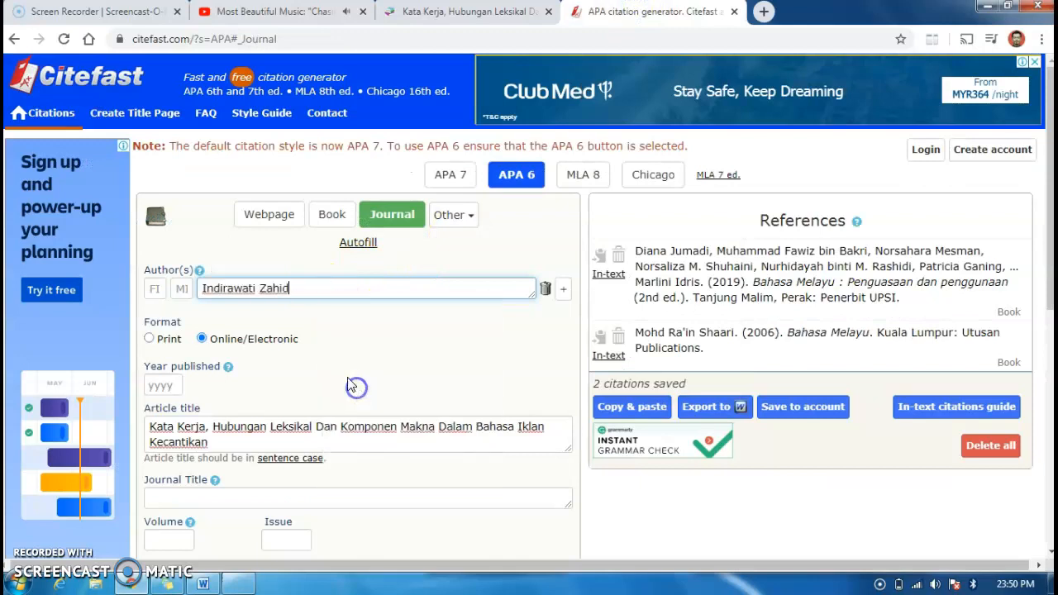
# Add a second author to the citation and fill in the second author's full name copied from the IJLEAL article page
pyautogui.click(564, 289)
pyautogui.click(507, 17)
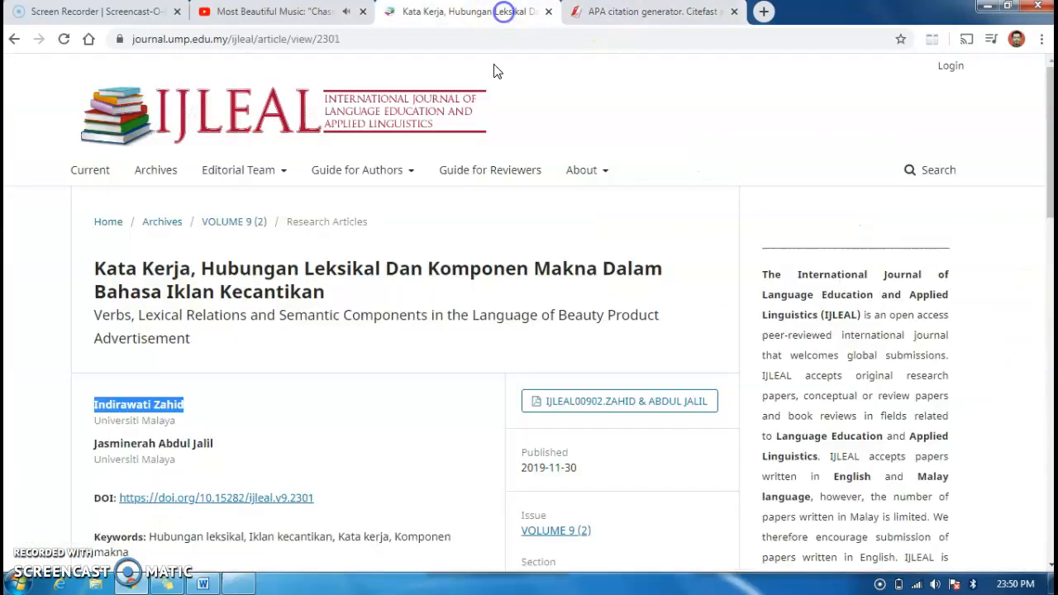
pyautogui.moveTo(213, 444); pyautogui.dragTo(191, 444)
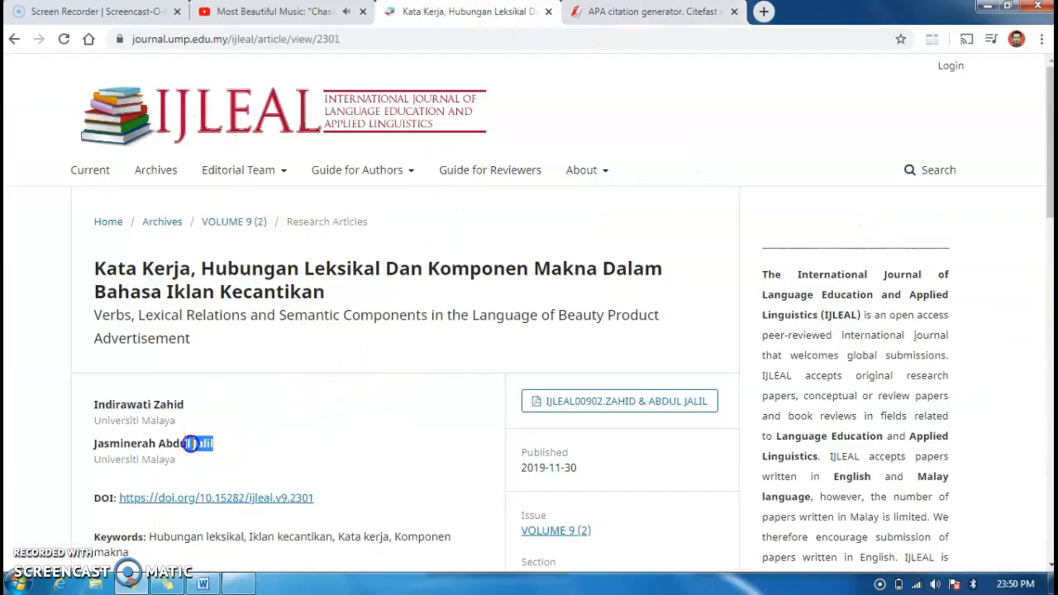
pyautogui.rightClick(113, 447)
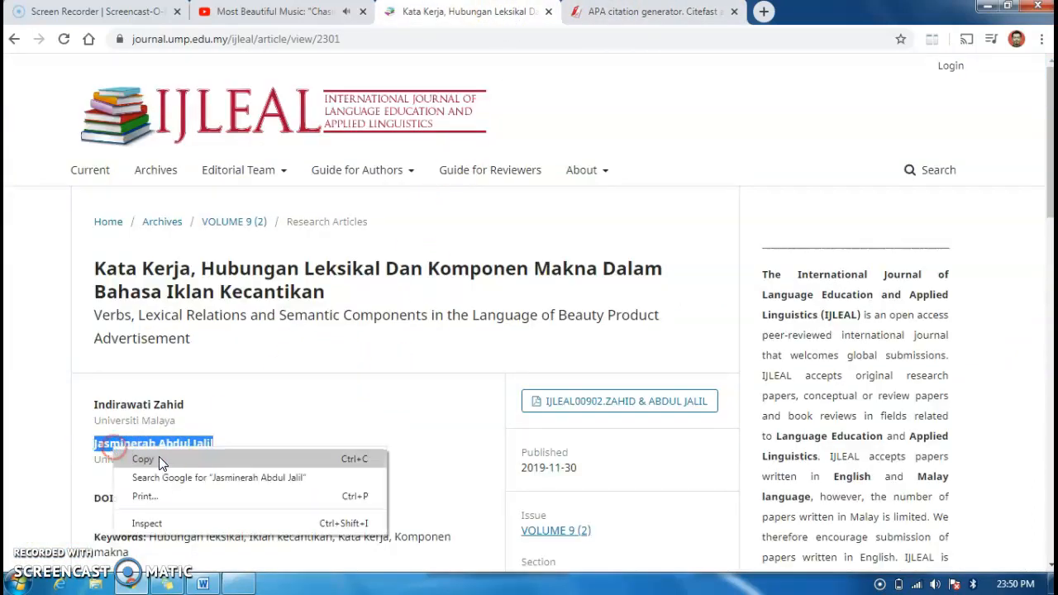
pyautogui.click(163, 461)
pyautogui.click(629, 12)
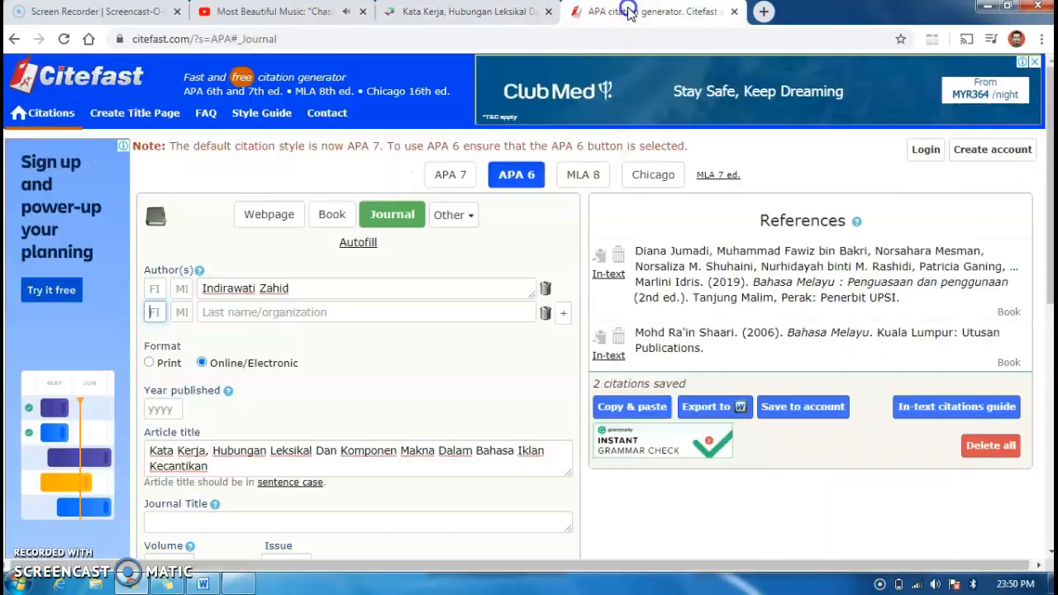
pyautogui.click(225, 313)
pyautogui.rightClick(233, 316)
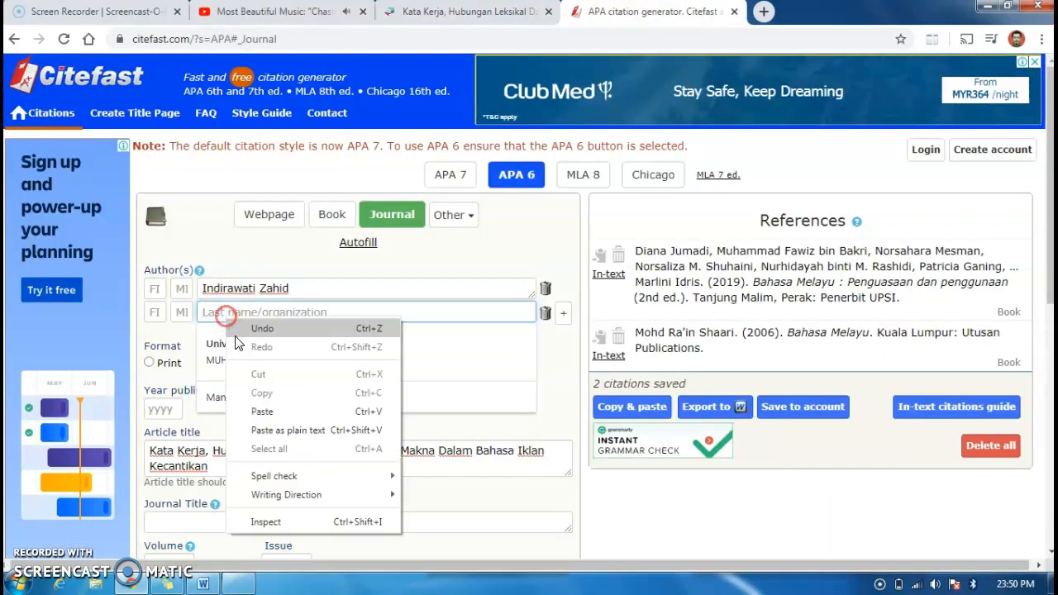
pyautogui.click(253, 409)
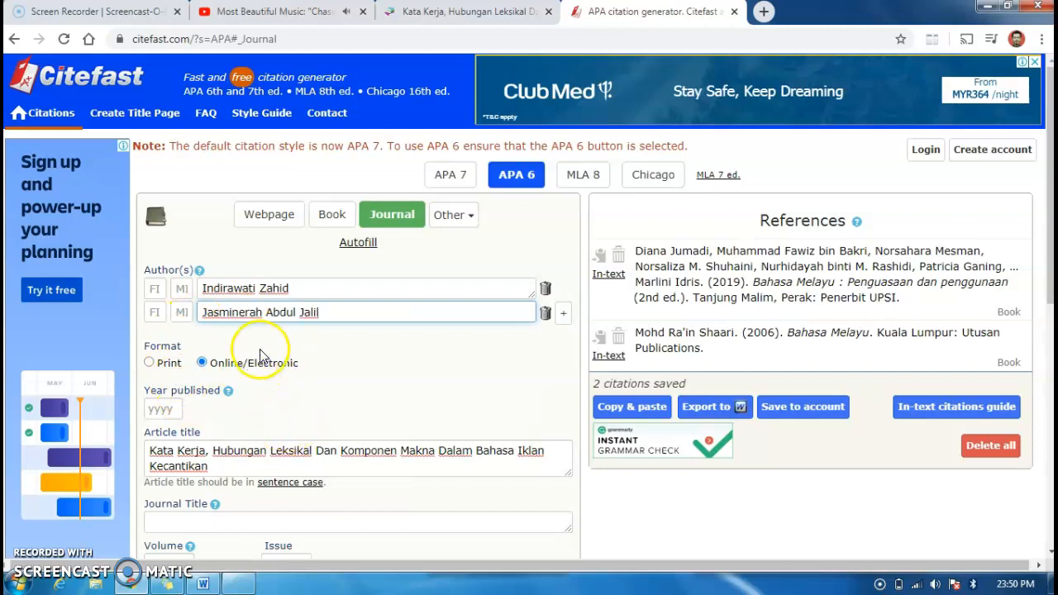
# Check the publication date on the IJLEAL article page and enter 2019 as the year published in Citefast
pyautogui.scroll(-2, 323, 411)
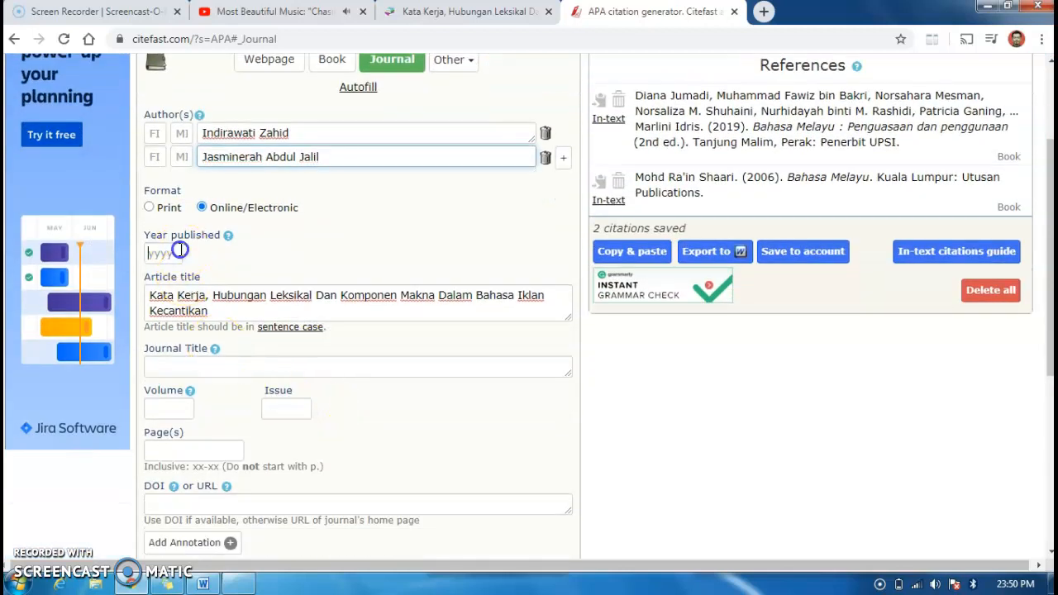
pyautogui.click(485, 11)
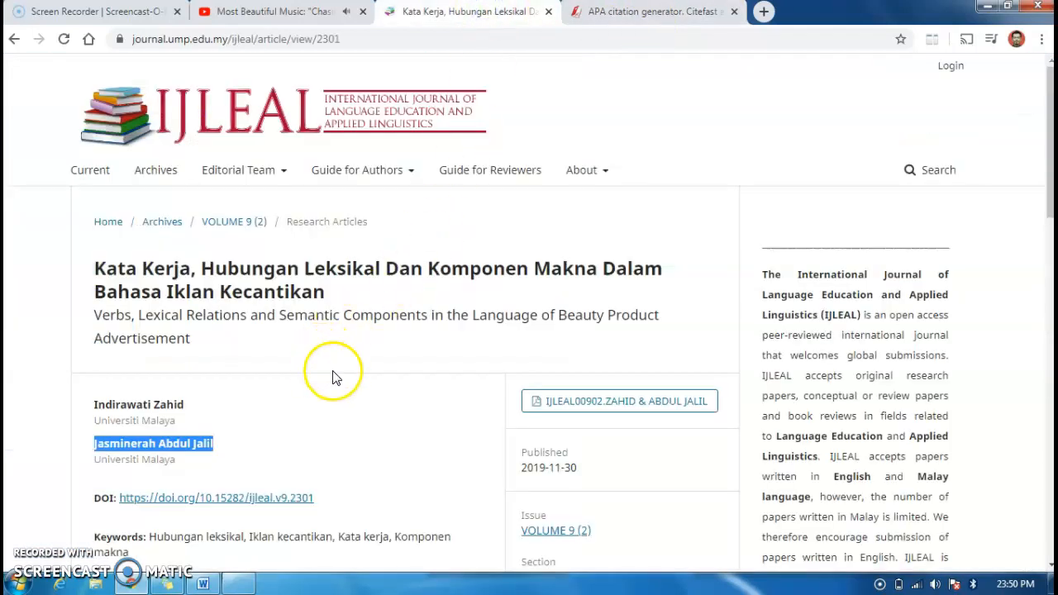
pyautogui.scroll(-3, 348, 377)
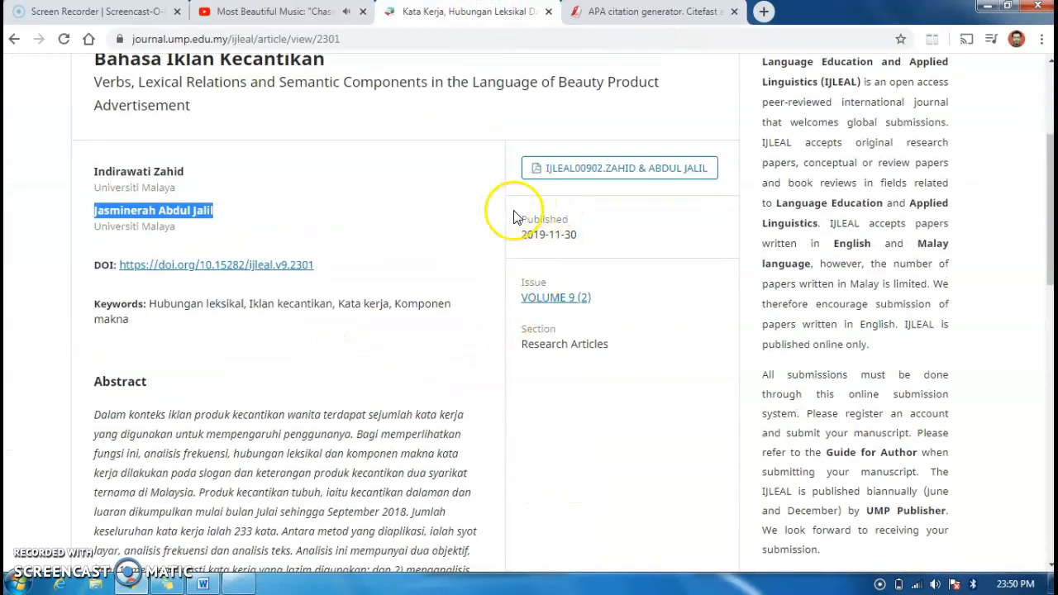
pyautogui.click(642, 17)
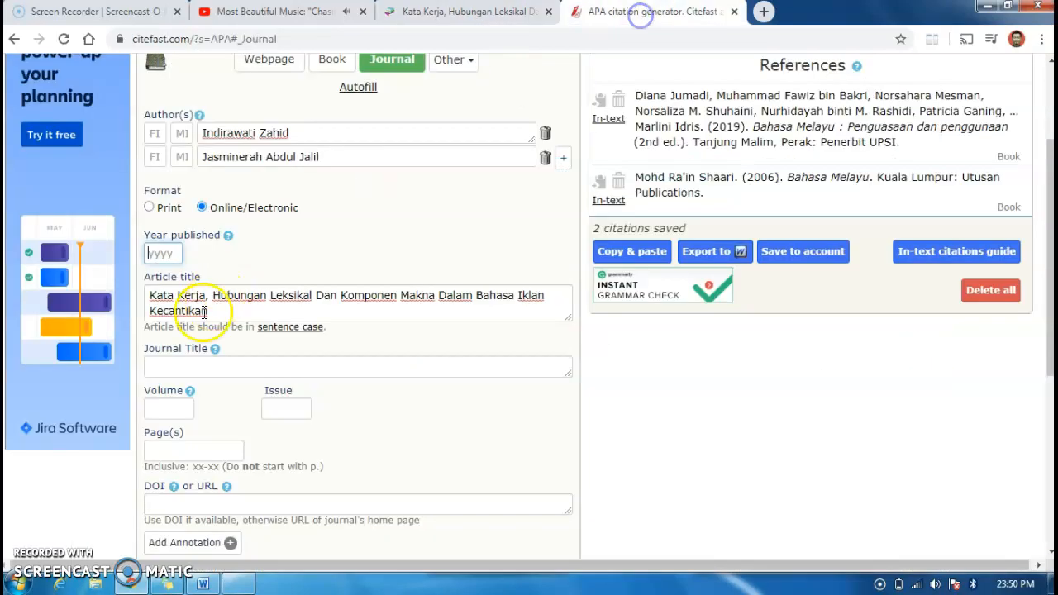
pyautogui.write('2019')
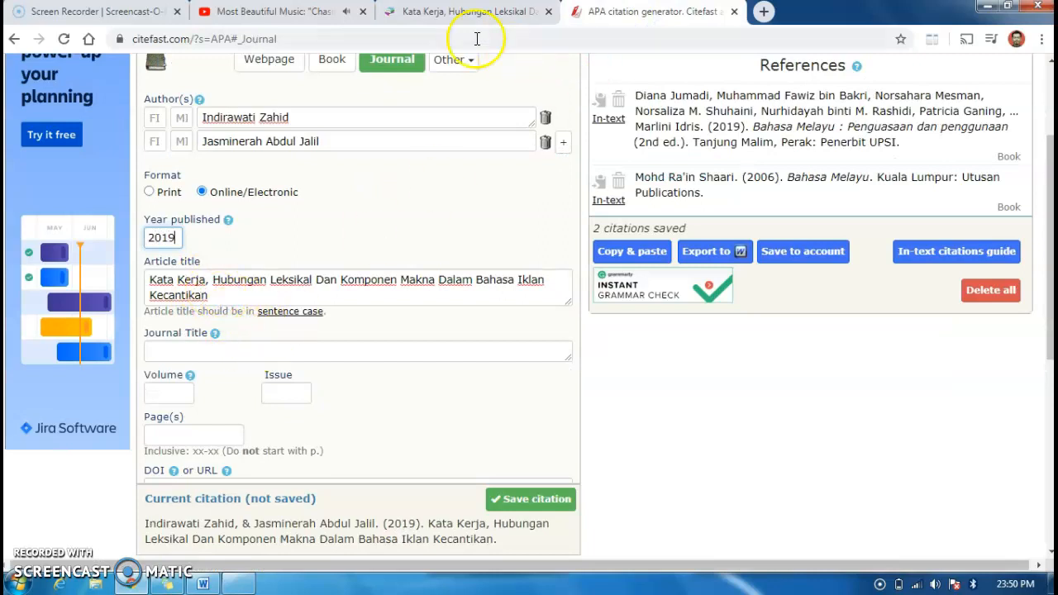
# Check the journal's name on the IJLEAL page and begin Citefast's journal title with "International Journal of Language"
pyautogui.click(459, 12)
pyautogui.scroll(3, 374, 191)
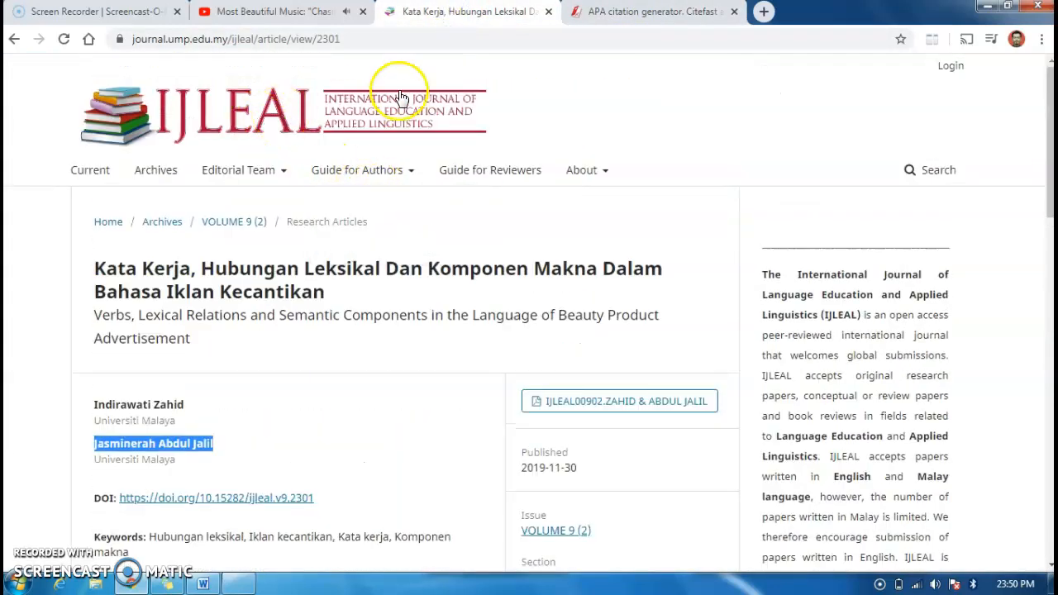
pyautogui.click(398, 124)
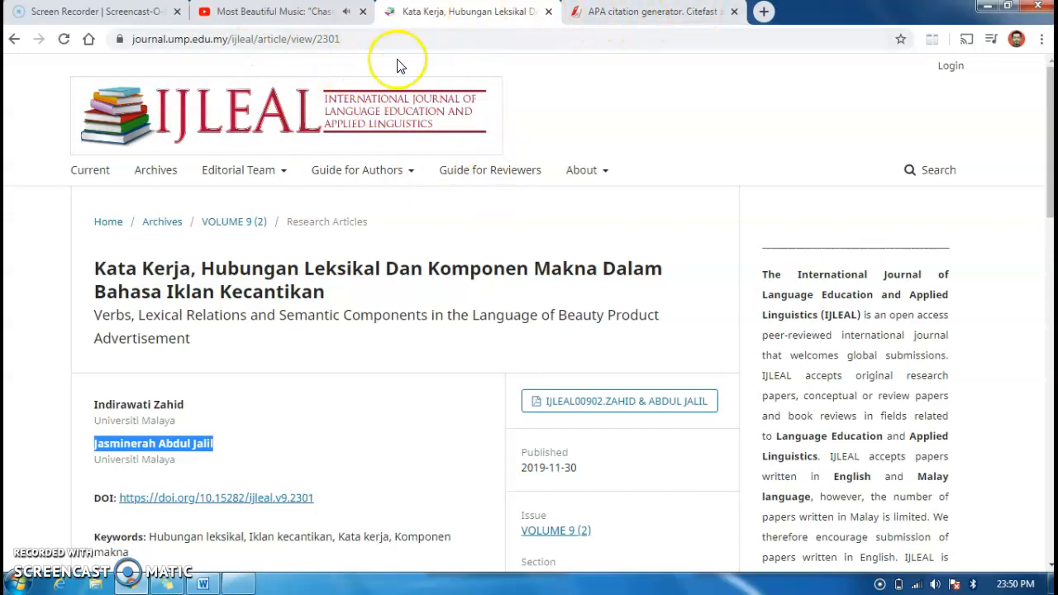
pyautogui.click(667, 14)
pyautogui.click(294, 350)
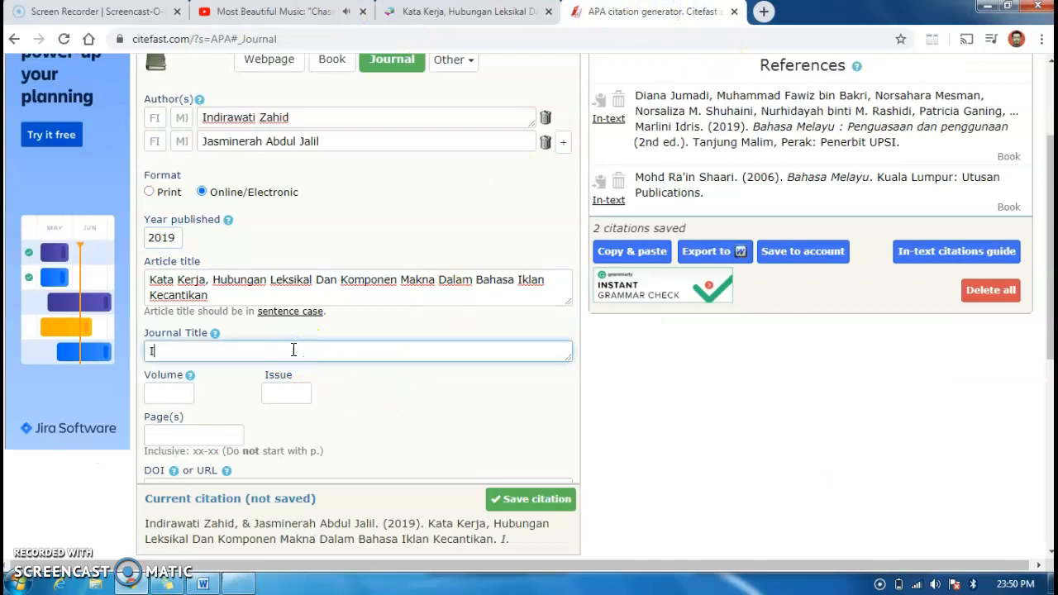
pyautogui.write('Internation')
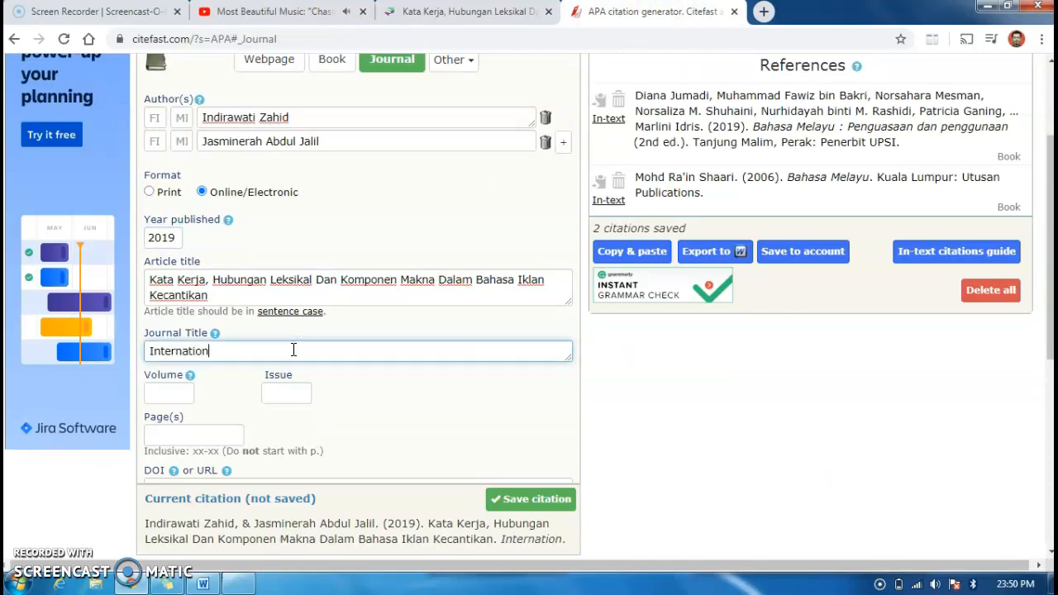
pyautogui.write('al')
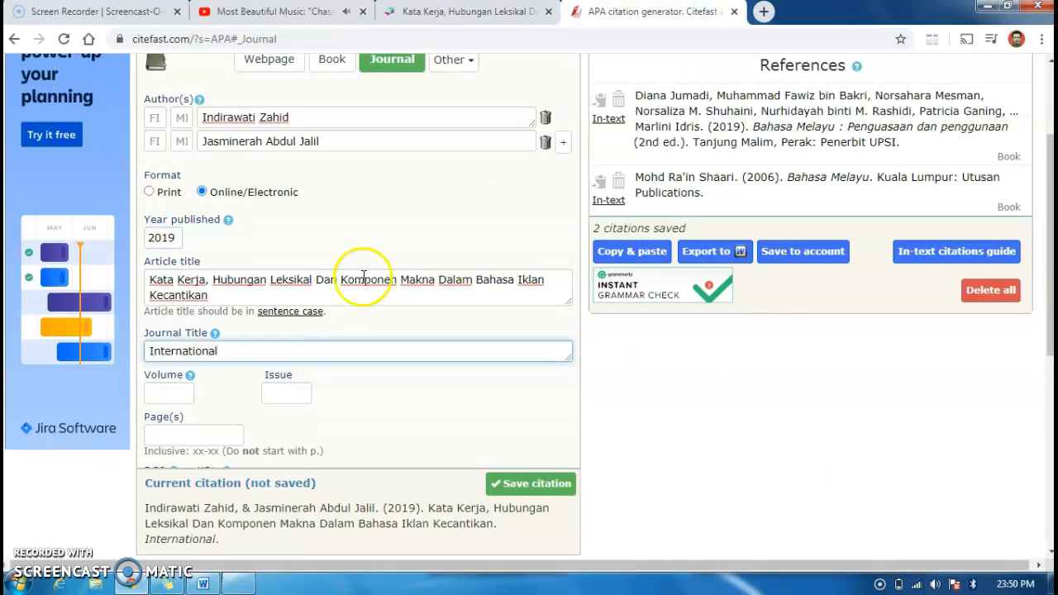
pyautogui.click(449, 14)
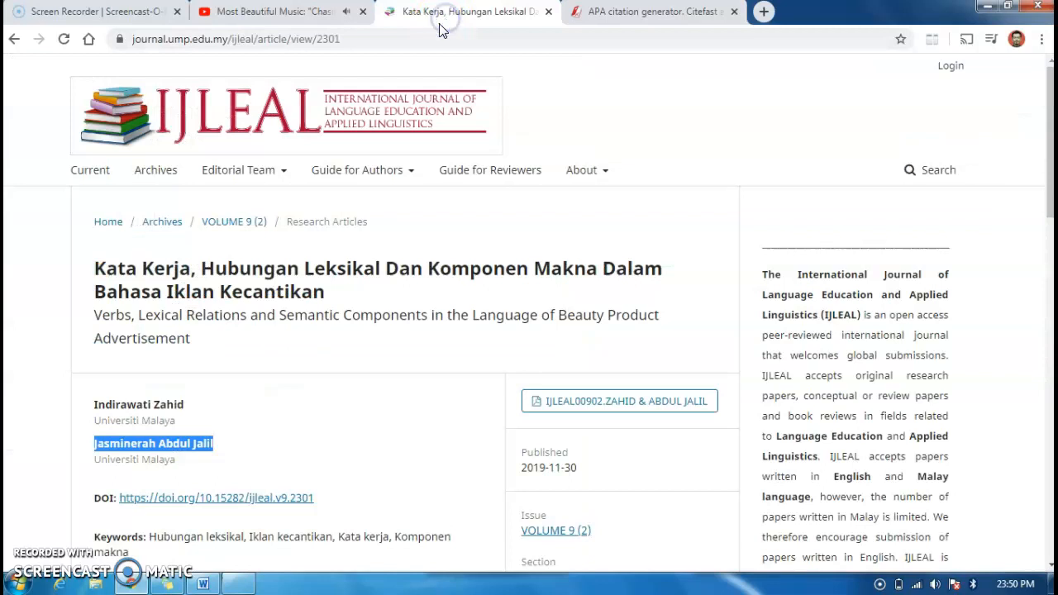
pyautogui.click(620, 13)
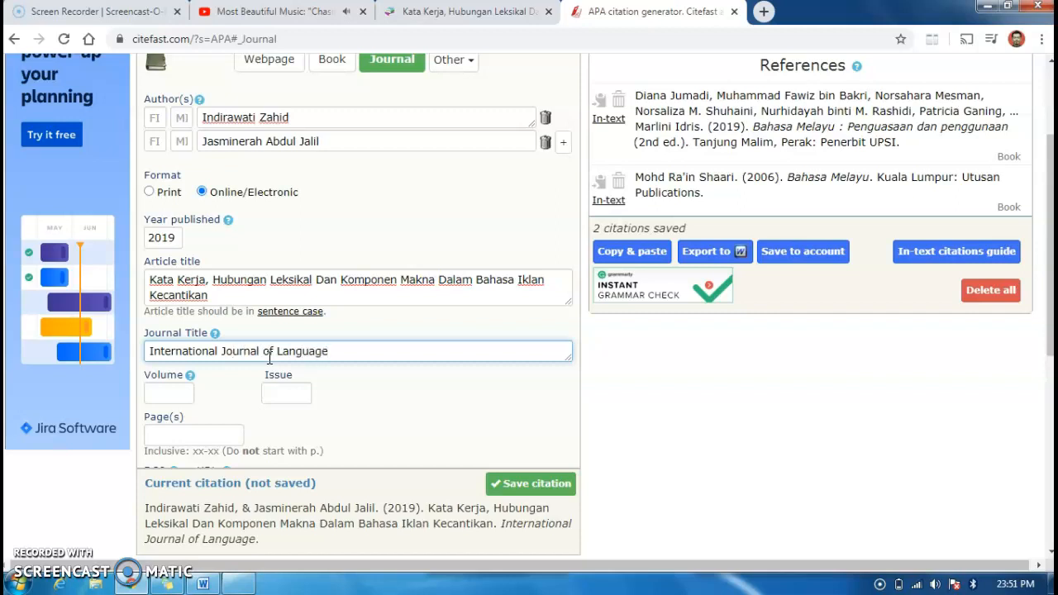
# Complete the journal title in Citefast with "Education and Applied Linguistics", checking the wording and spelling against the IJLEAL page header
pyautogui.click(465, 23)
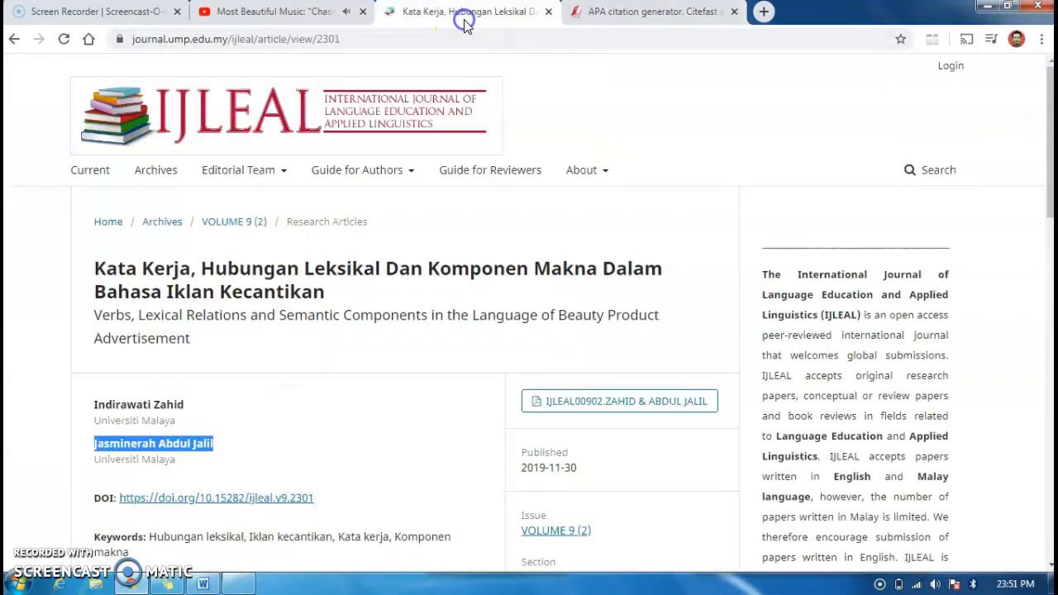
pyautogui.click(631, 20)
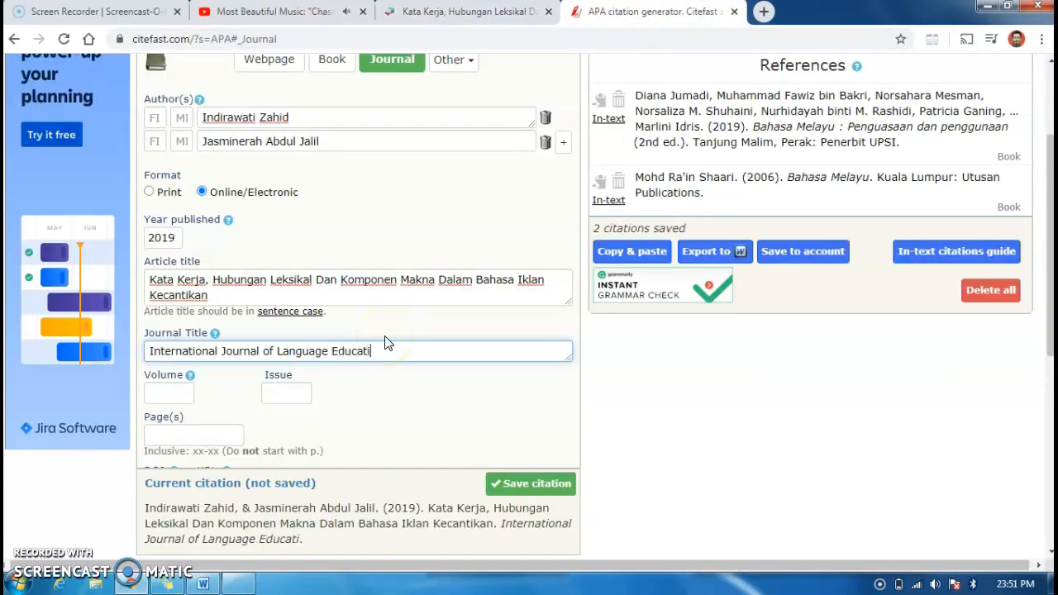
pyautogui.write('Applied Lin')
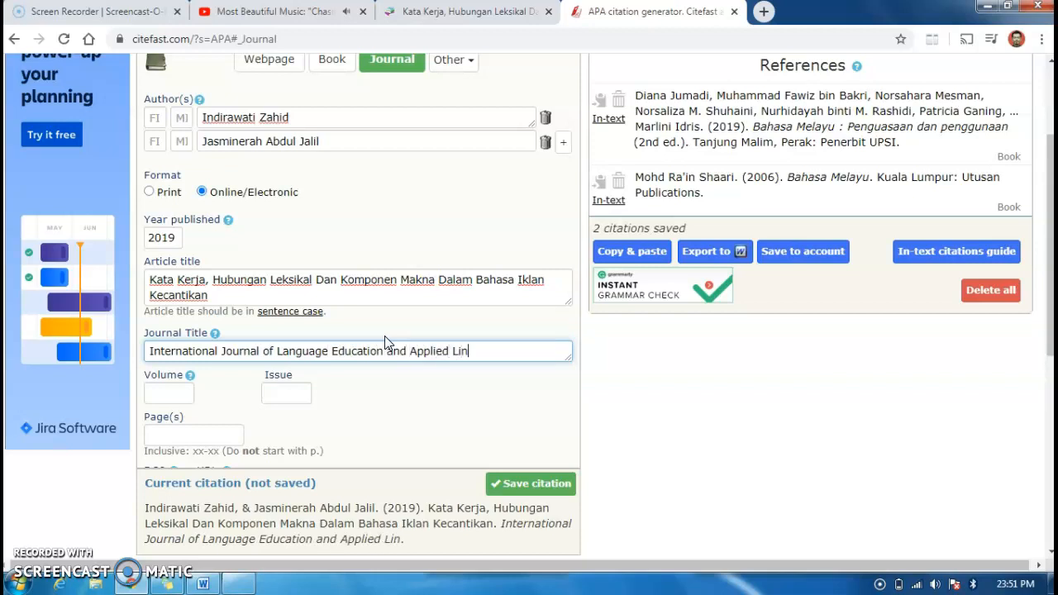
pyautogui.write('guistic')
pyautogui.click(506, 16)
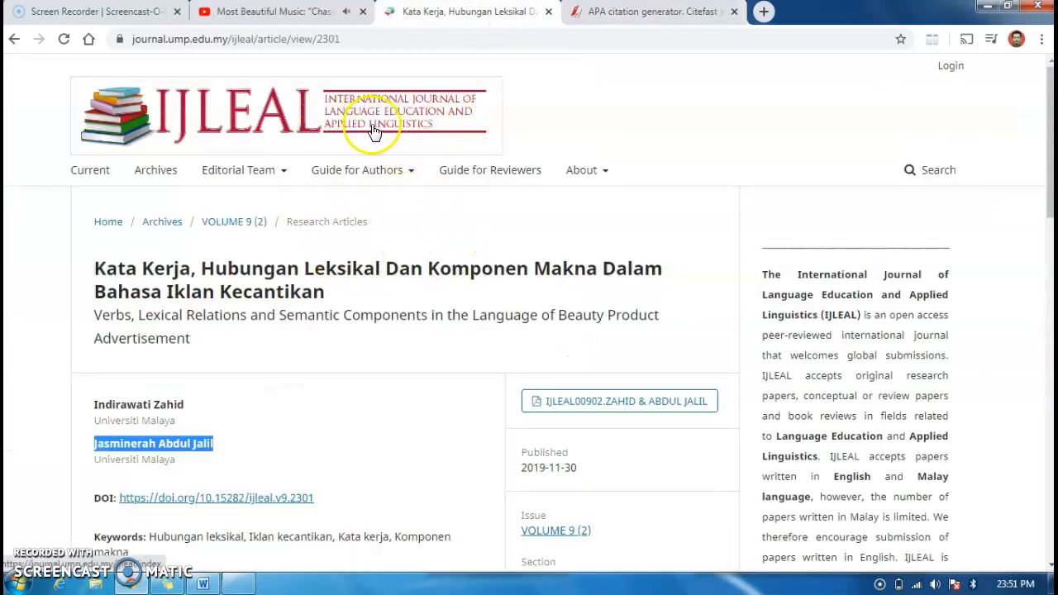
pyautogui.click(610, 16)
pyautogui.click(507, 351)
pyautogui.write('stics')
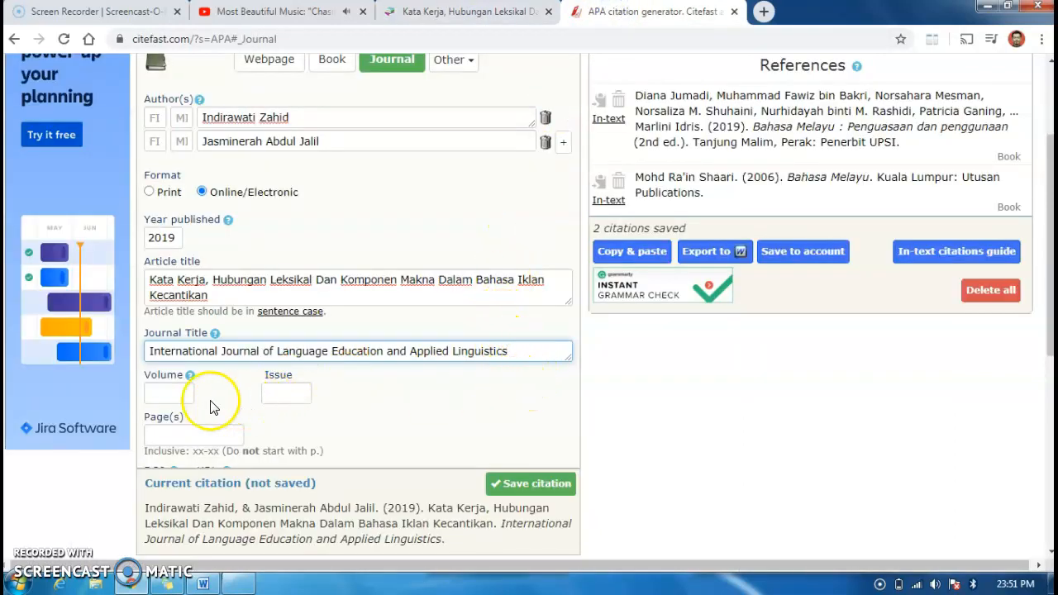
# Look up the volume and issue on the IJLEAL article page and enter volume 9 and issue 2 in Citefast
pyautogui.click(463, 11)
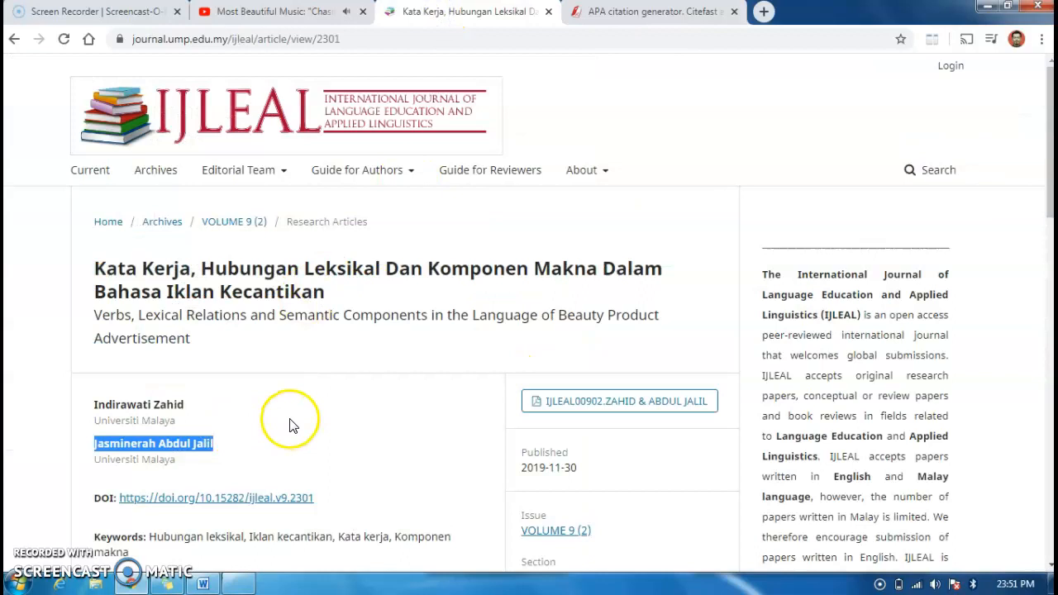
pyautogui.scroll(-3, 290, 425)
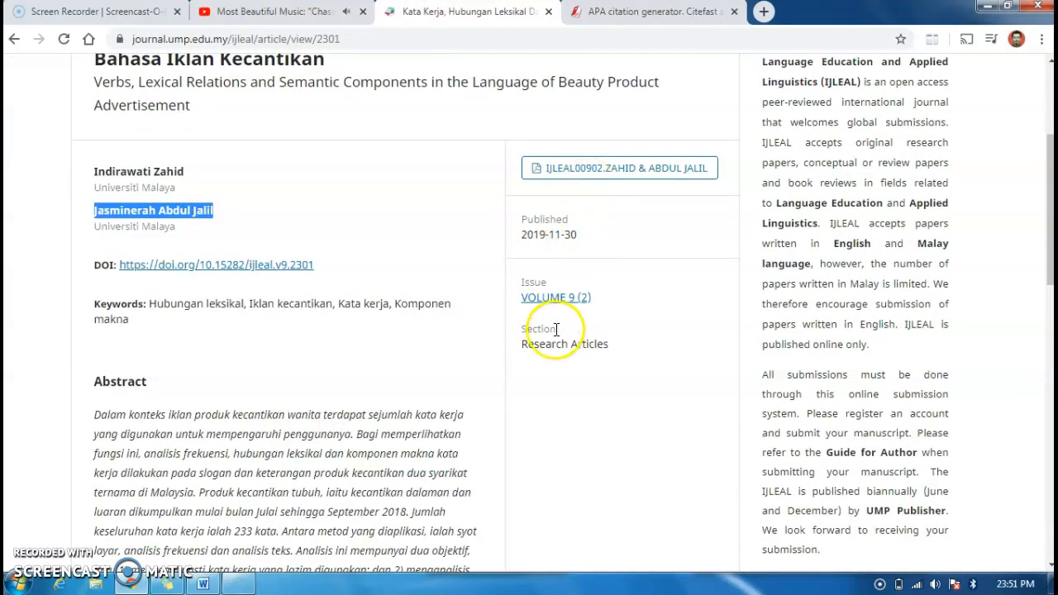
pyautogui.click(612, 13)
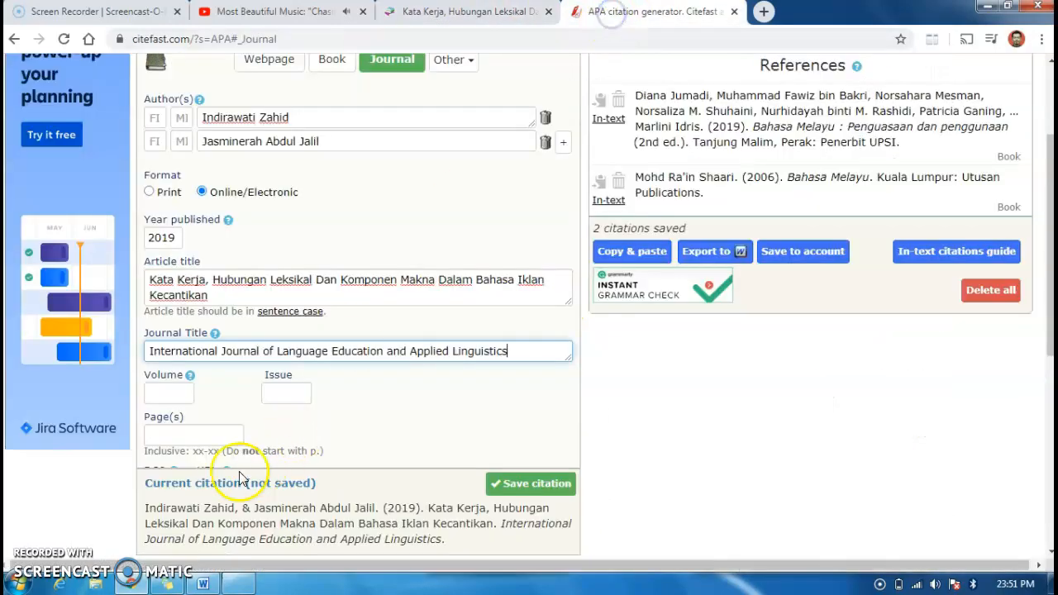
pyautogui.click(166, 401)
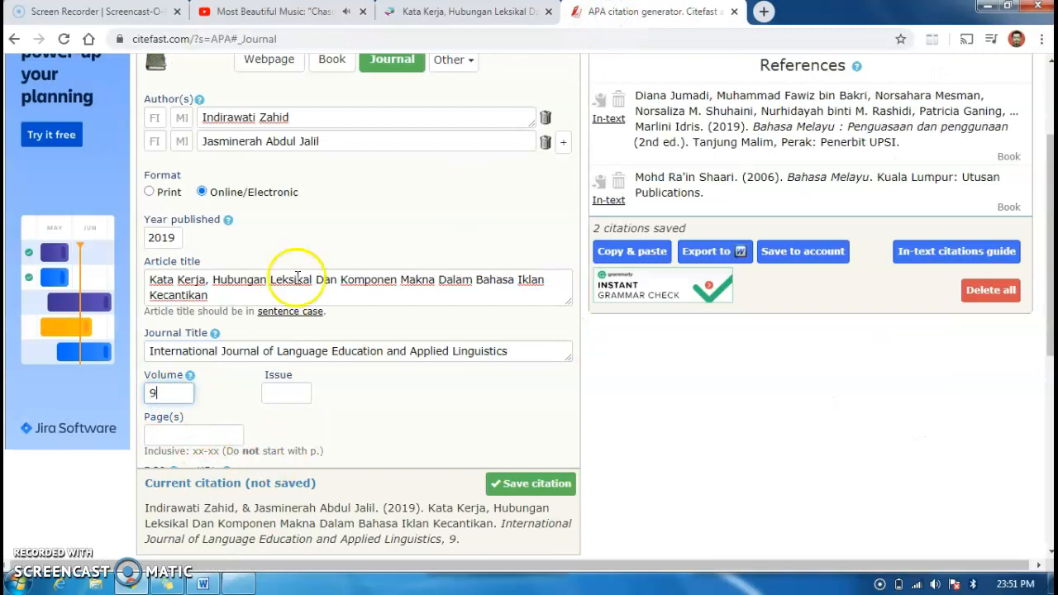
pyautogui.click(451, 13)
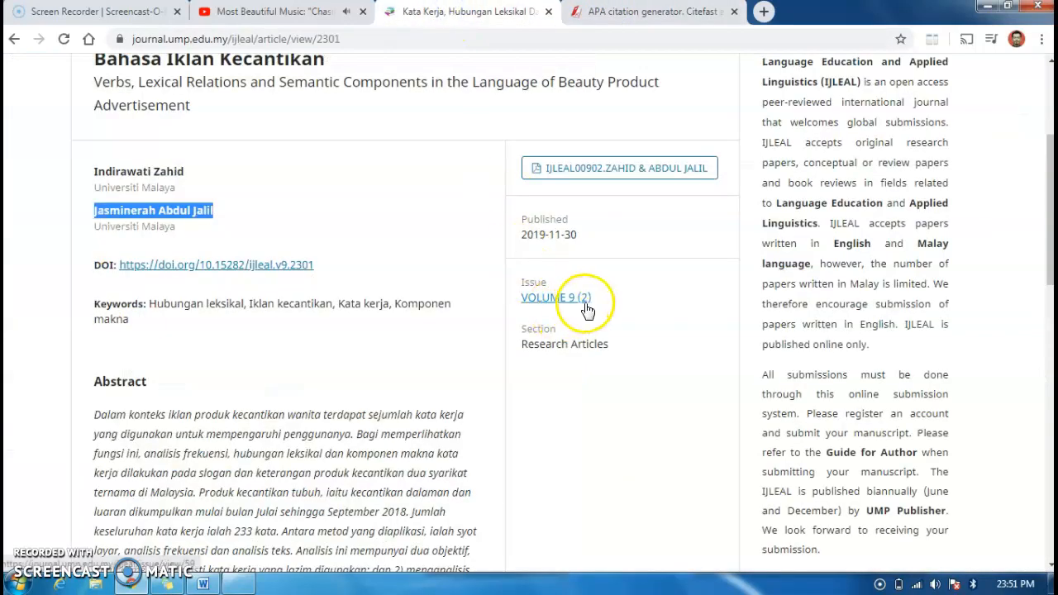
pyautogui.click(626, 13)
pyautogui.click(291, 391)
# Open the article's PDF from the IJLEAL page to check its page count and enter 1-16 as the pages in Citefast
pyautogui.click(438, 13)
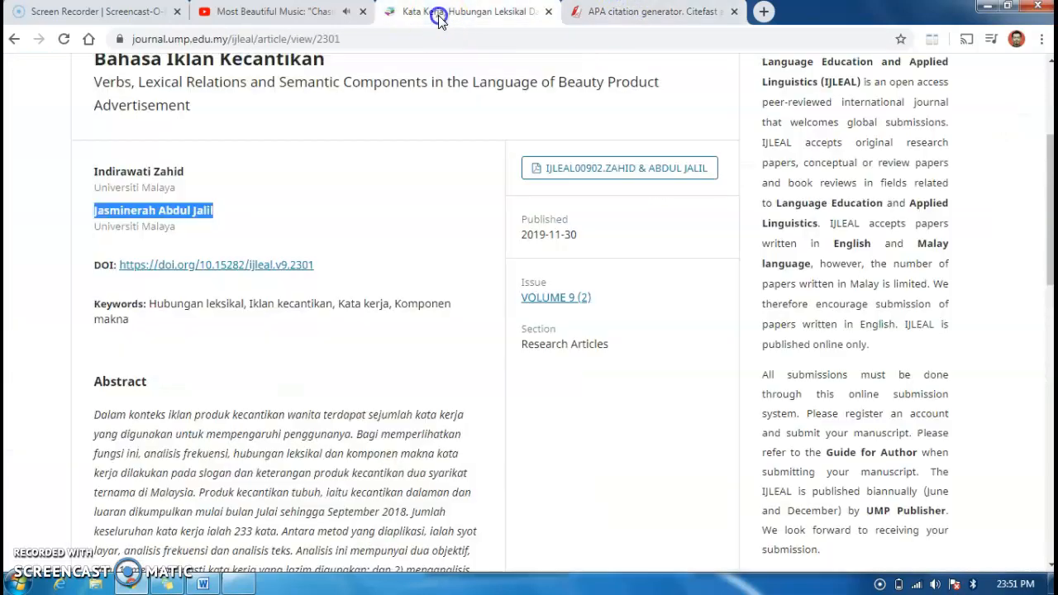
pyautogui.click(359, 347)
pyautogui.scroll(-10, 359, 376)
pyautogui.scroll(12, 420, 378)
pyautogui.click(593, 319)
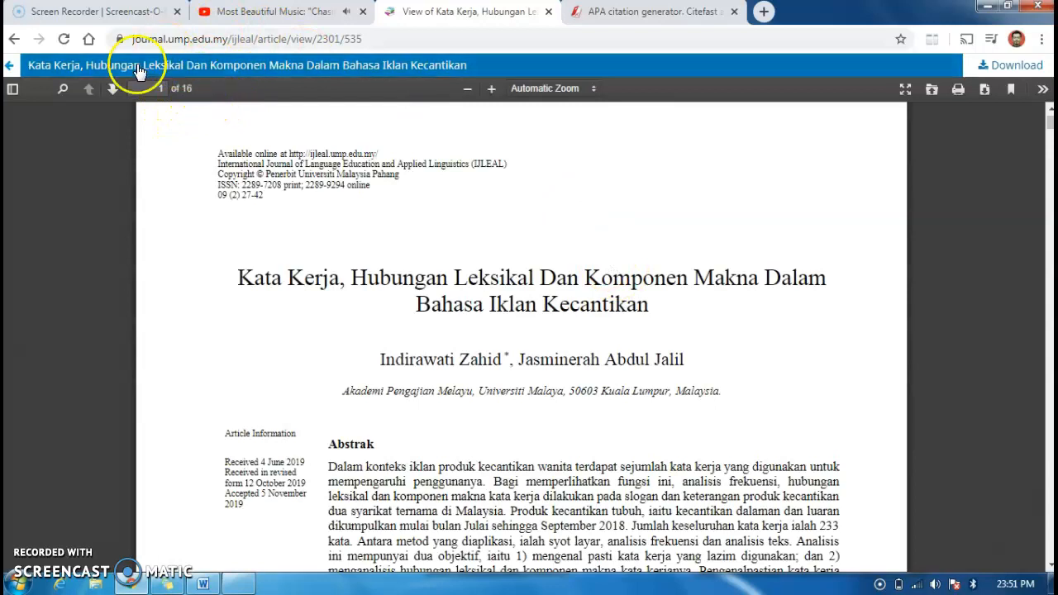
pyautogui.scroll(-7, 438, 243)
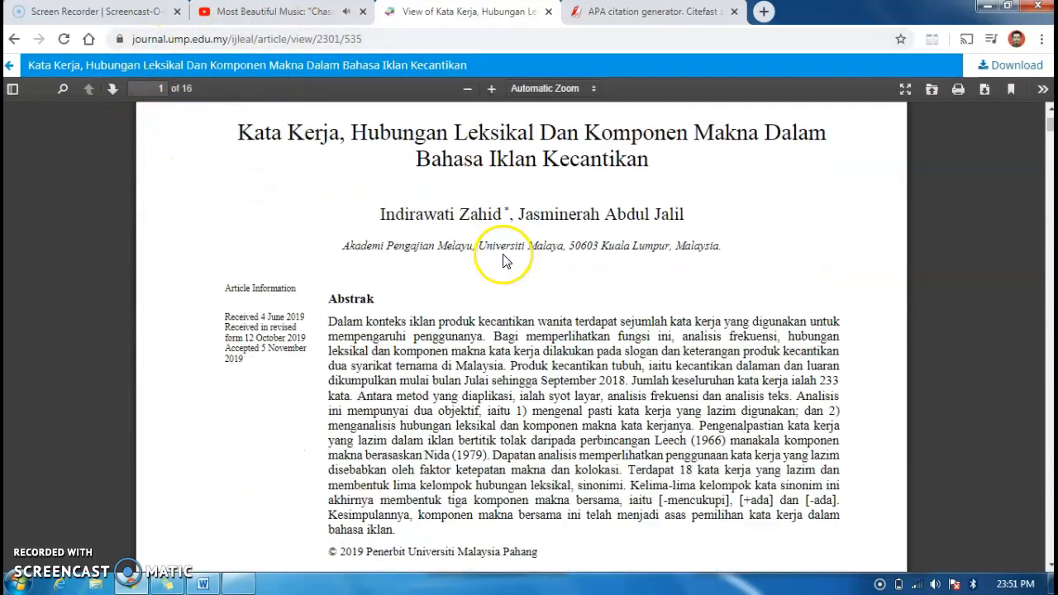
pyautogui.scroll(7, 503, 254)
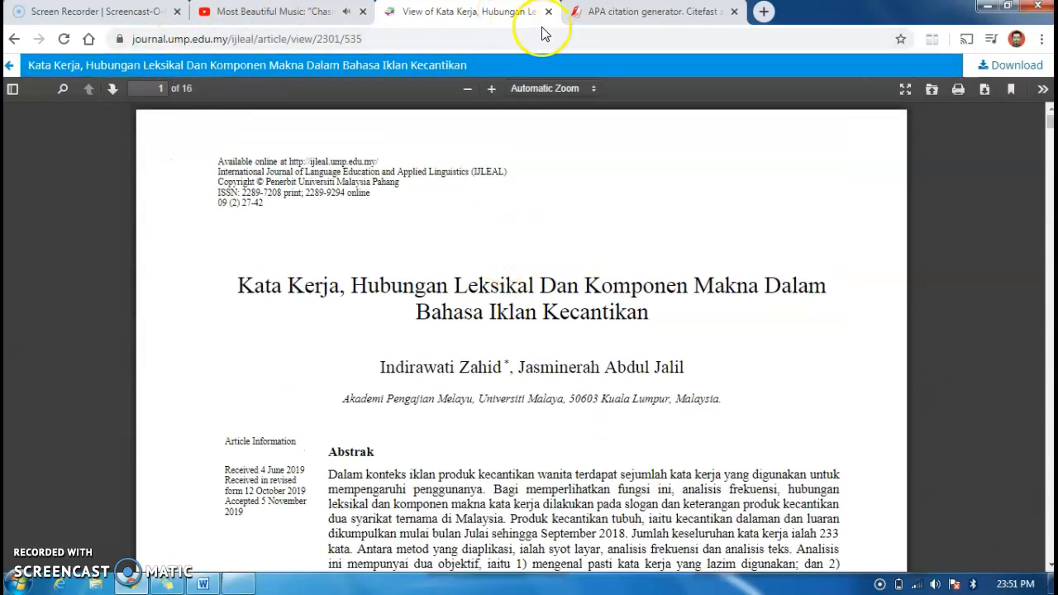
pyautogui.click(616, 12)
pyautogui.click(192, 432)
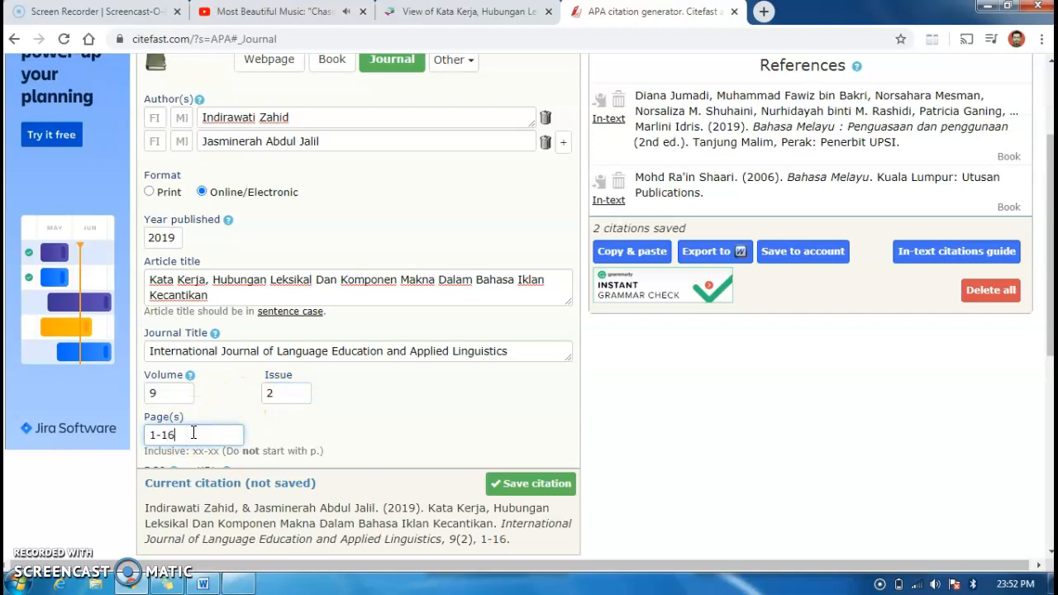
pyautogui.scroll(-3, 359, 414)
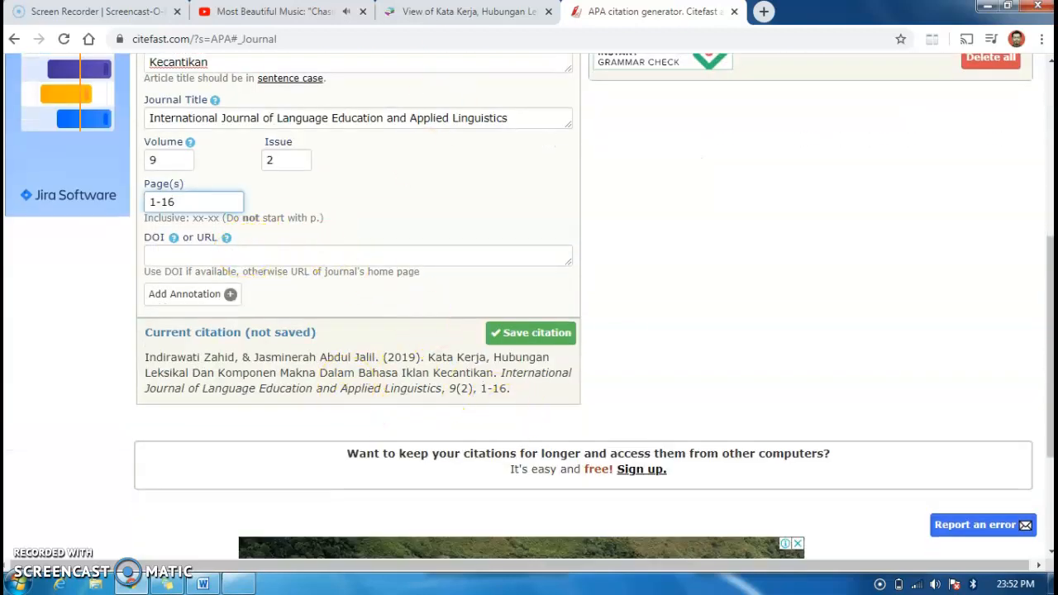
pyautogui.click(472, 11)
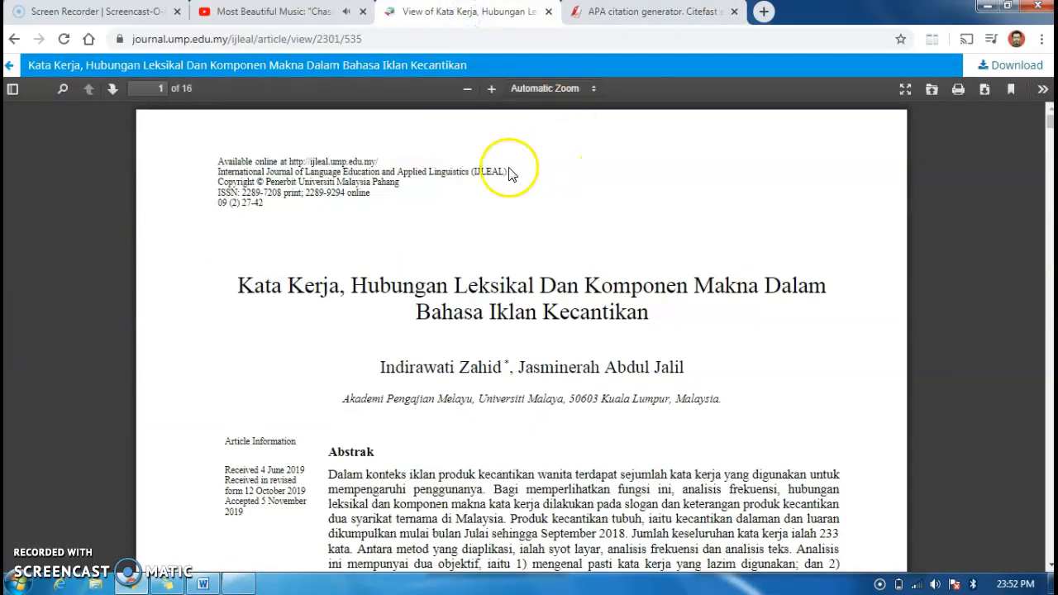
pyautogui.click(11, 39)
pyautogui.moveTo(316, 350); pyautogui.dragTo(113, 351)
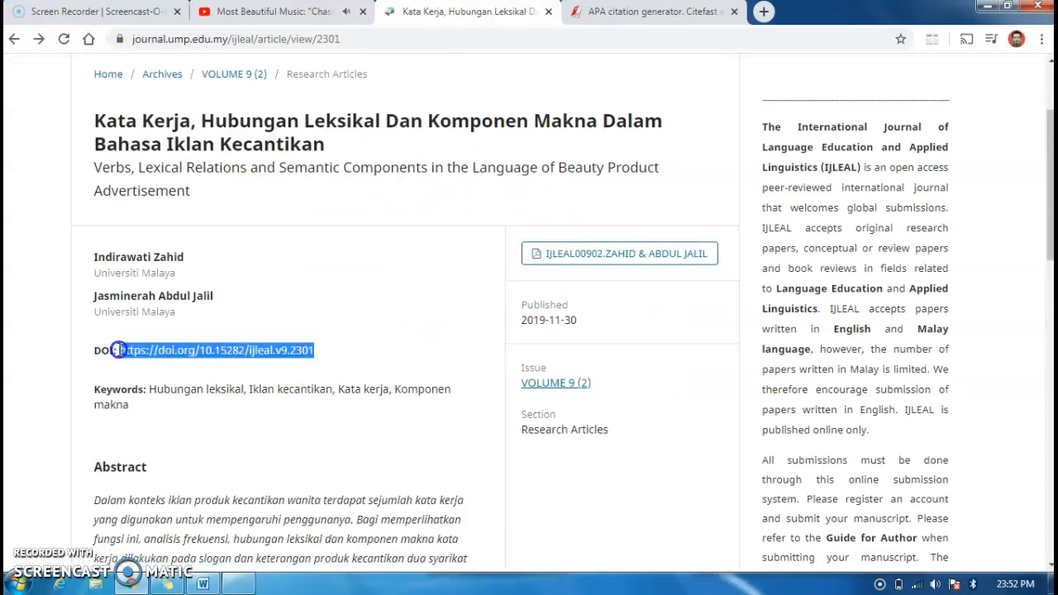
pyautogui.rightClick(167, 351)
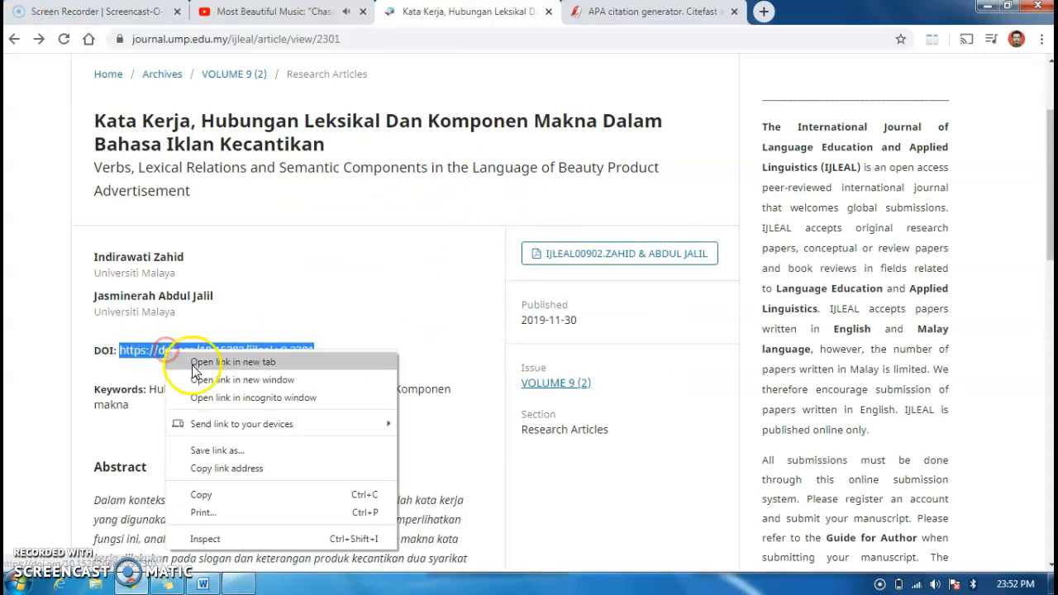
pyautogui.click(203, 496)
pyautogui.click(634, 11)
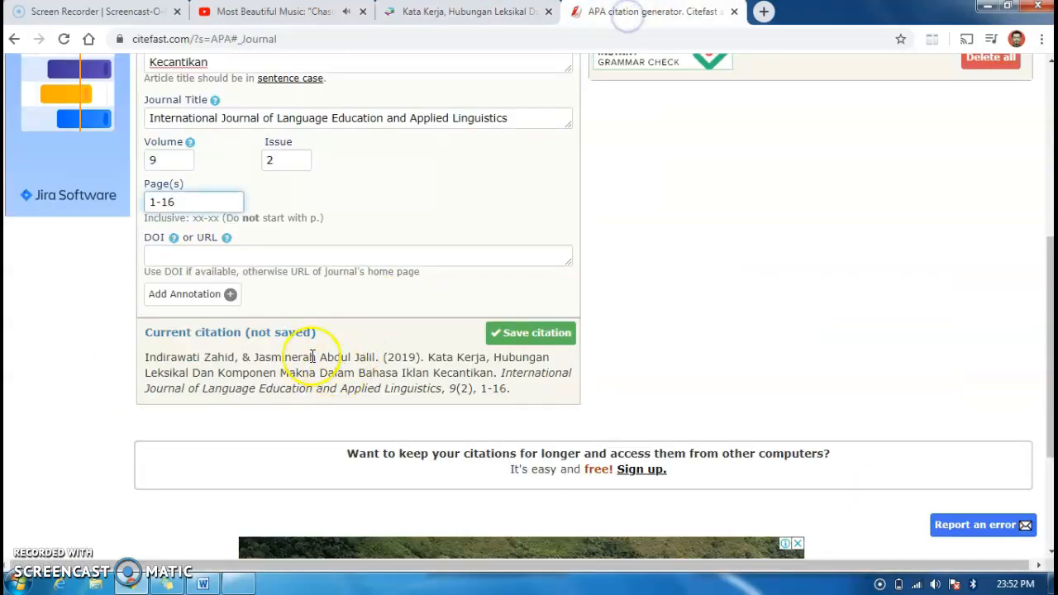
pyautogui.click(227, 254)
pyautogui.rightClick(227, 255)
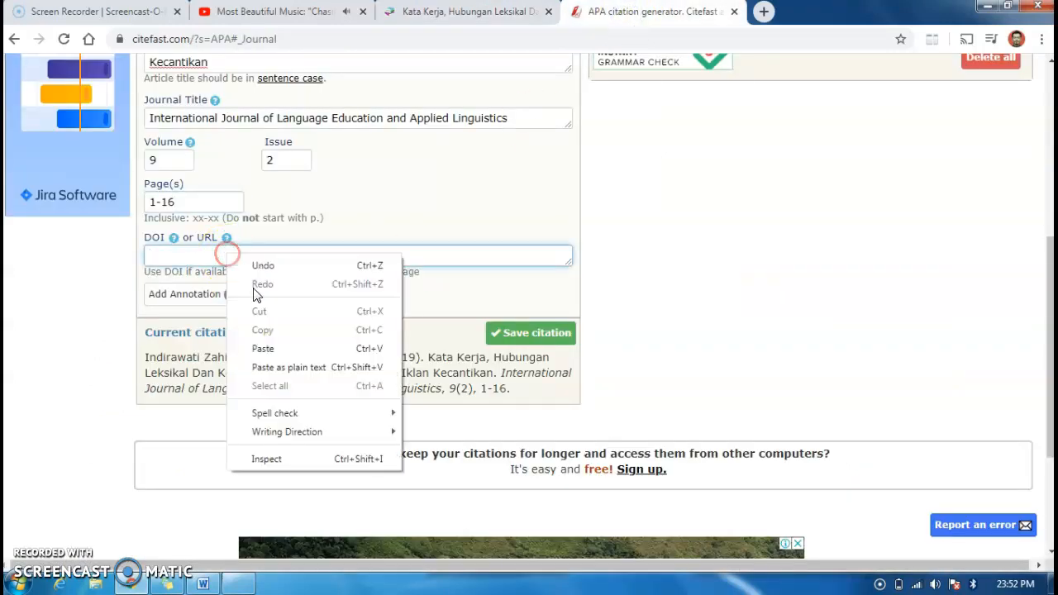
pyautogui.click(269, 347)
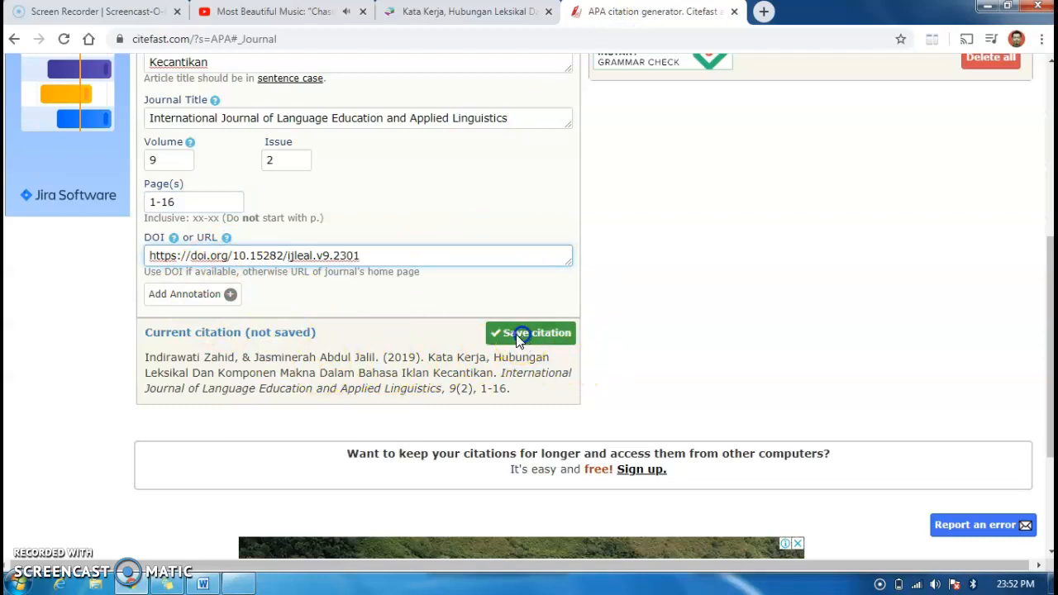
# Save the journal article citation to the References list and review the saved entries
pyautogui.click(519, 335)
pyautogui.click(438, 248)
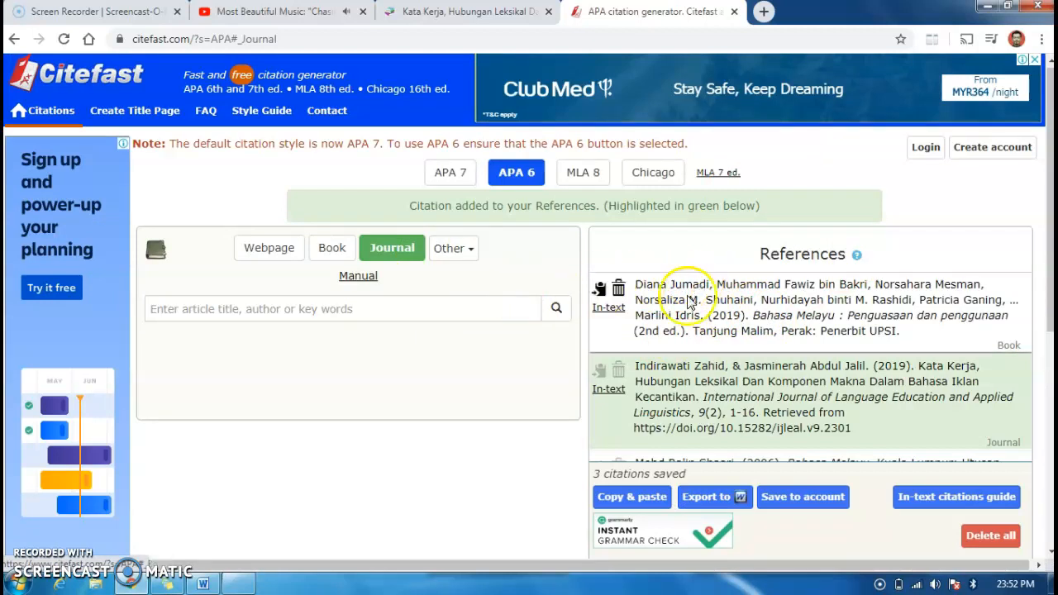
pyautogui.scroll(-2, 791, 306)
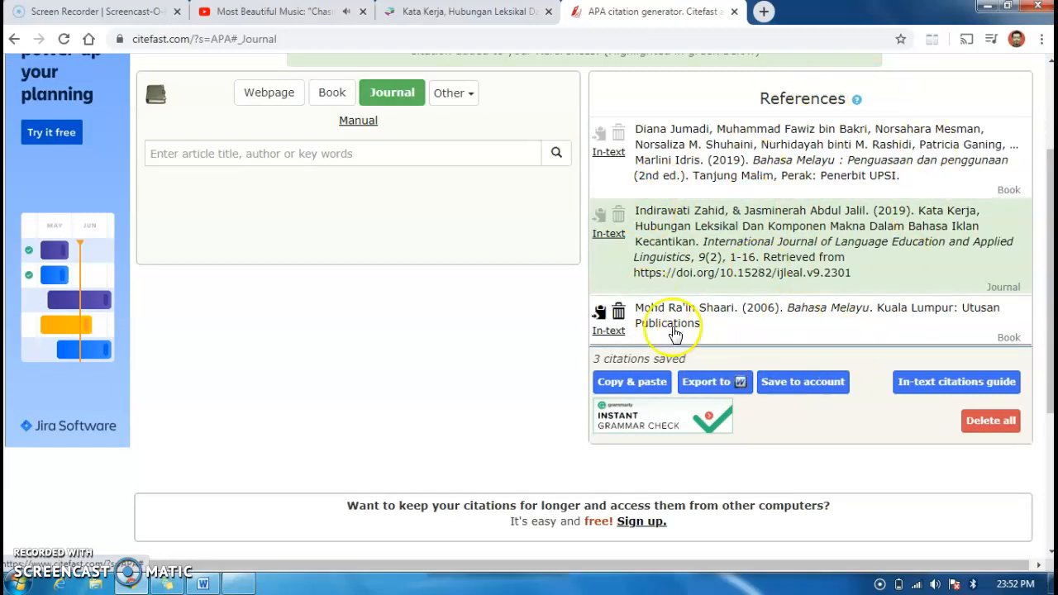
# Open the copy-and-paste view of the saved references, select the whole list and copy it
pyautogui.click(635, 382)
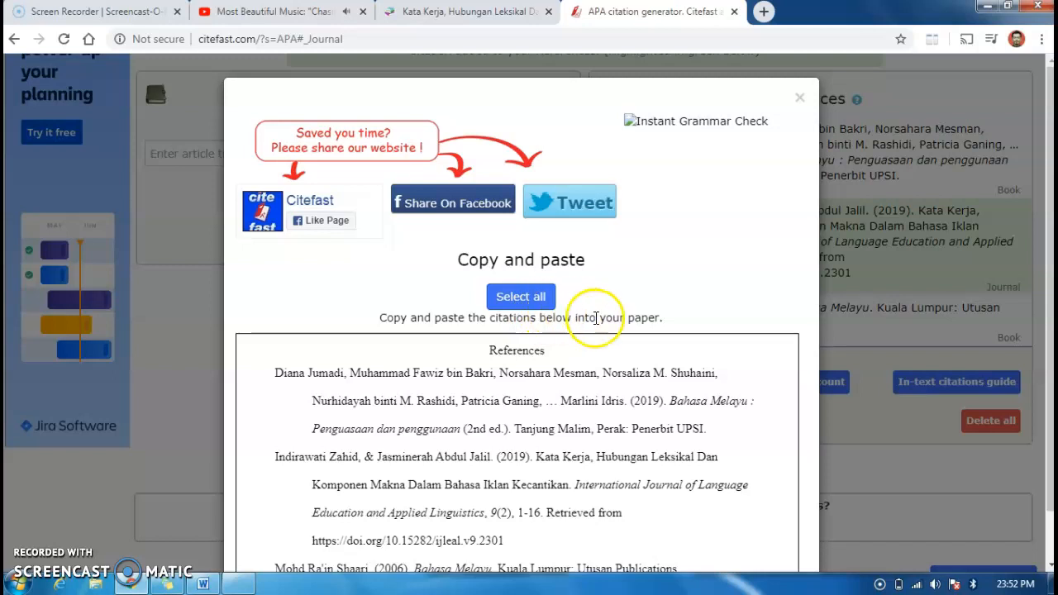
pyautogui.scroll(-1, 512, 345)
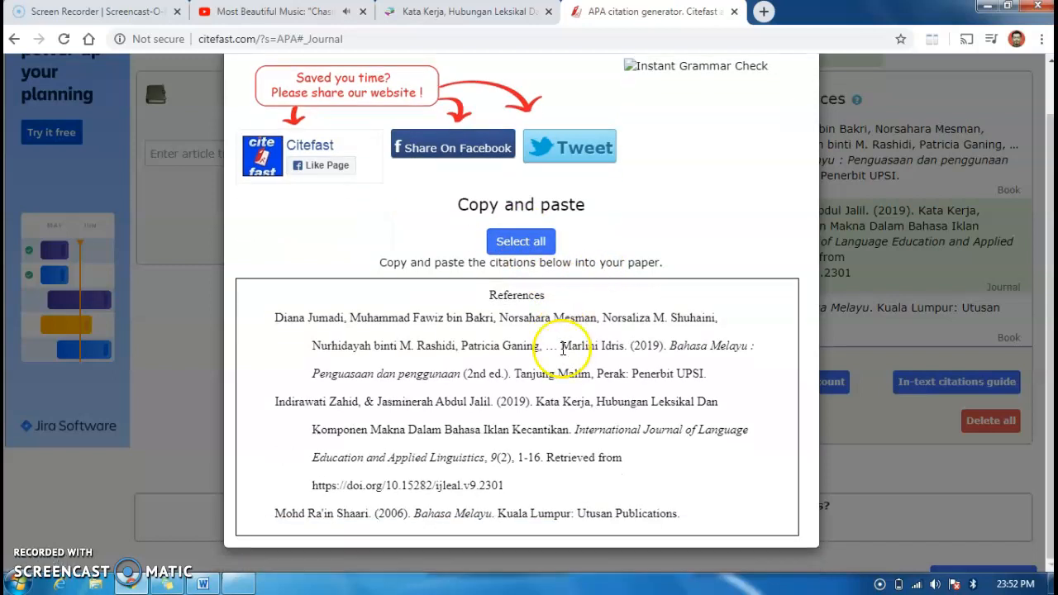
pyautogui.click(509, 248)
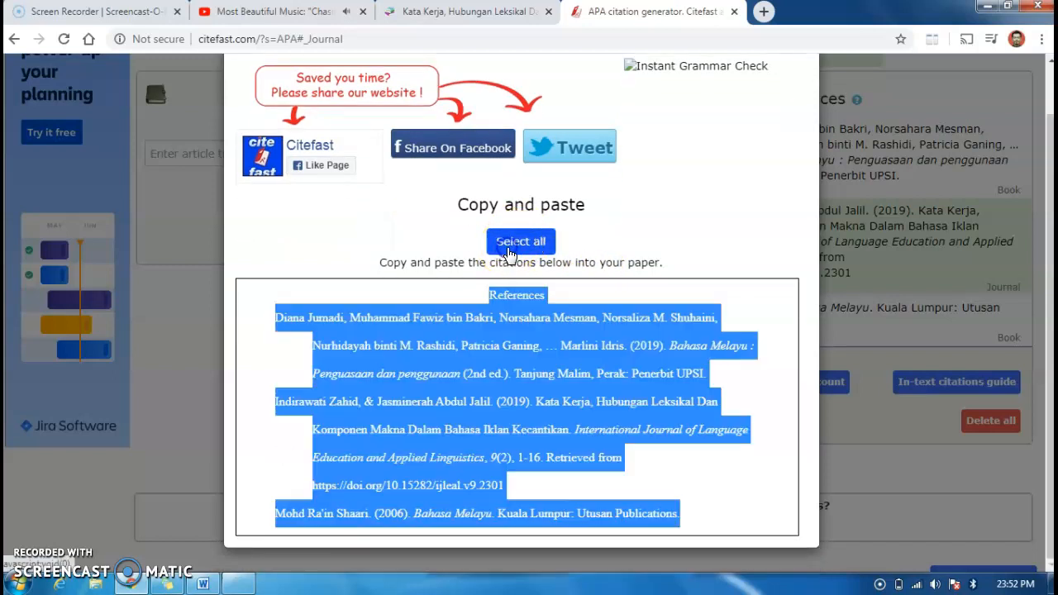
pyautogui.rightClick(534, 348)
pyautogui.click(542, 357)
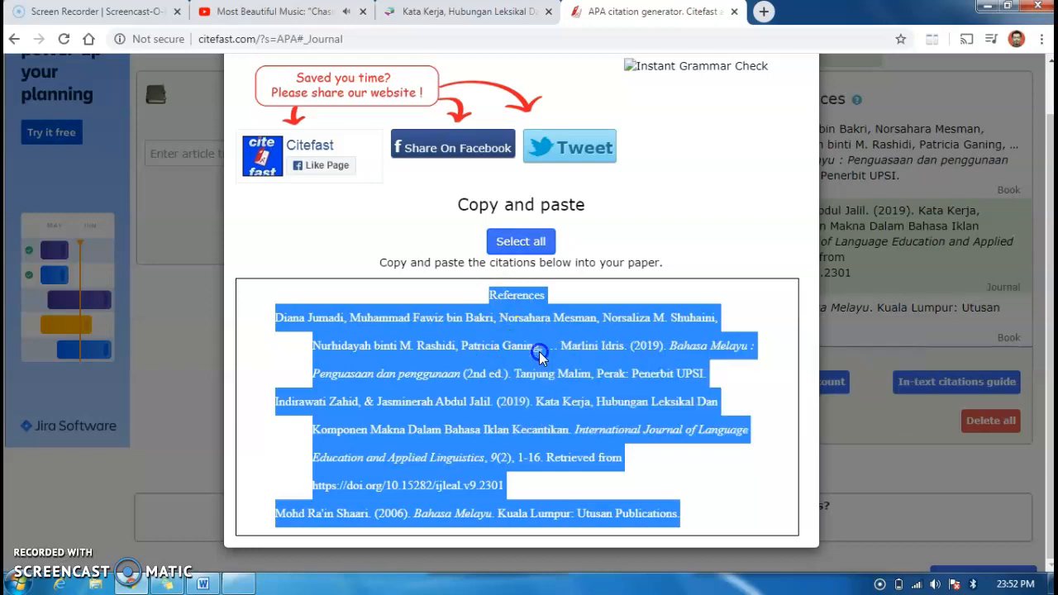
# Switch to the blank Microsoft Word document and paste the copied reference list, keeping its source formatting
pyautogui.click(203, 584)
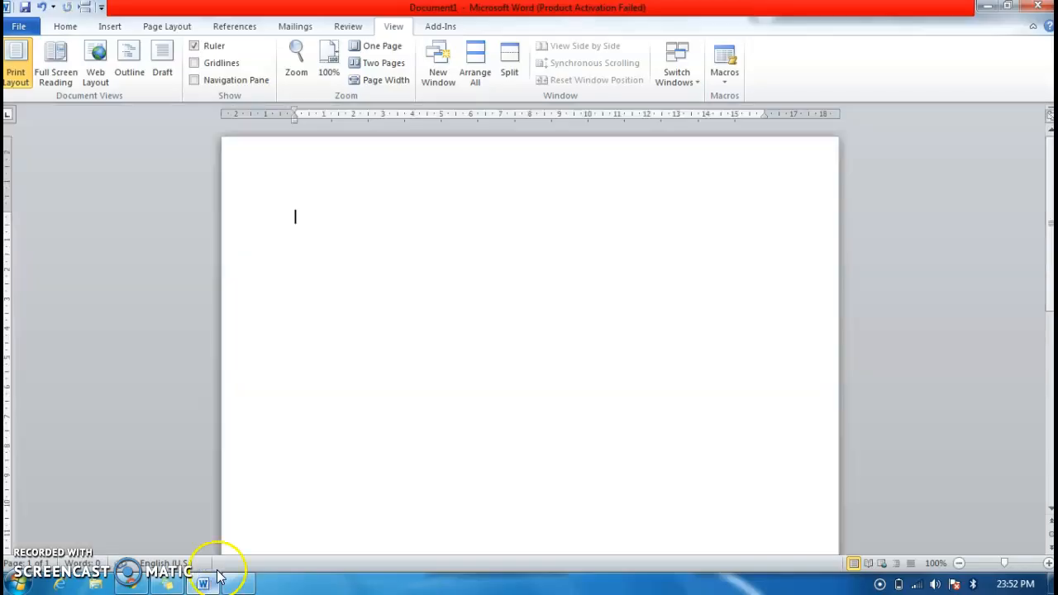
pyautogui.rightClick(294, 216)
pyautogui.rightClick(296, 217)
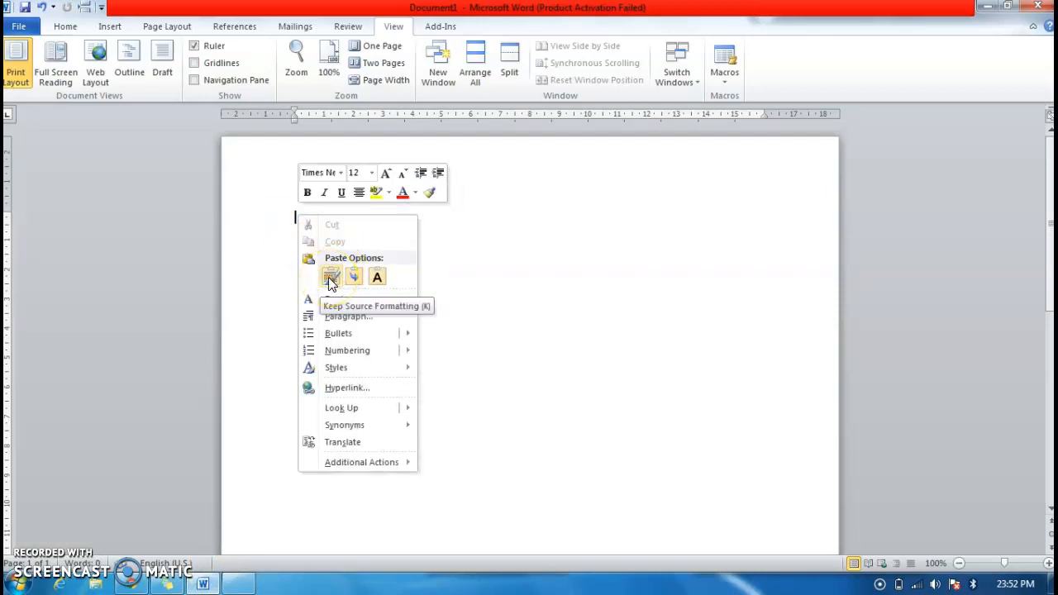
pyautogui.click(330, 282)
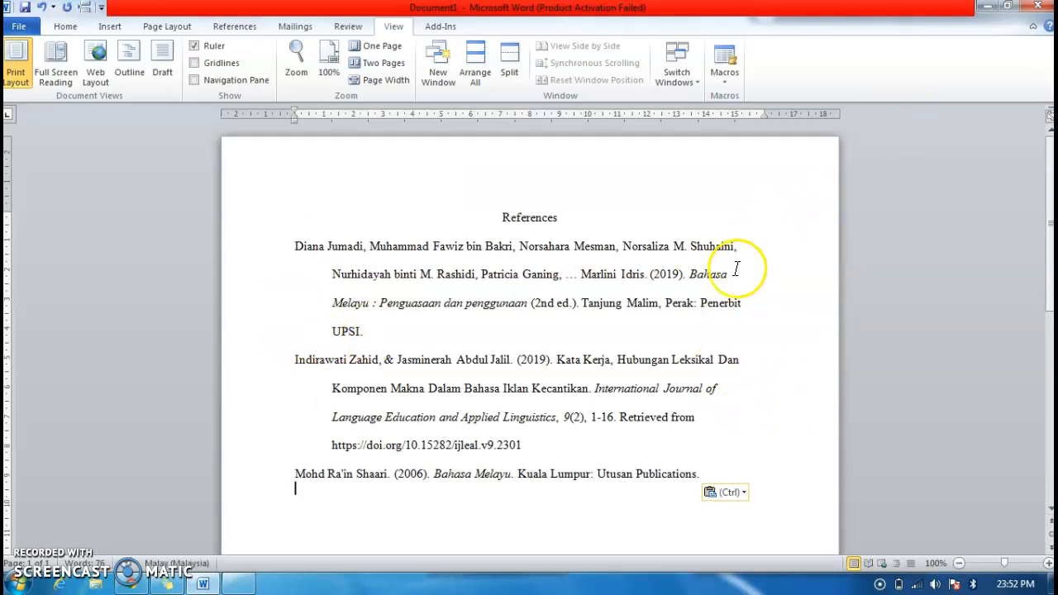
# Justify all the reference entries below the References heading
pyautogui.moveTo(702, 477); pyautogui.dragTo(296, 241)
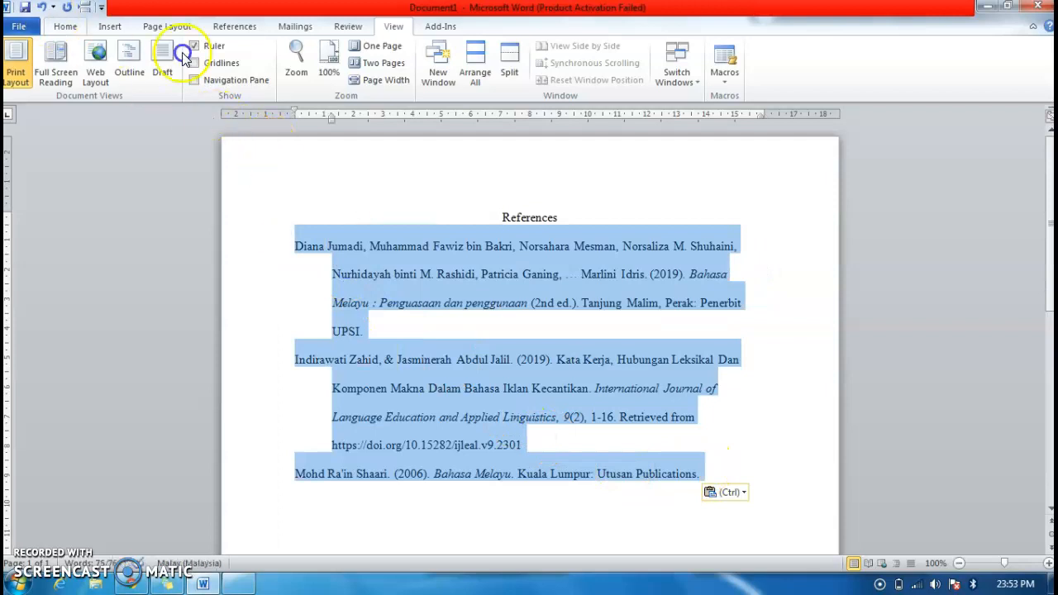
pyautogui.click(49, 26)
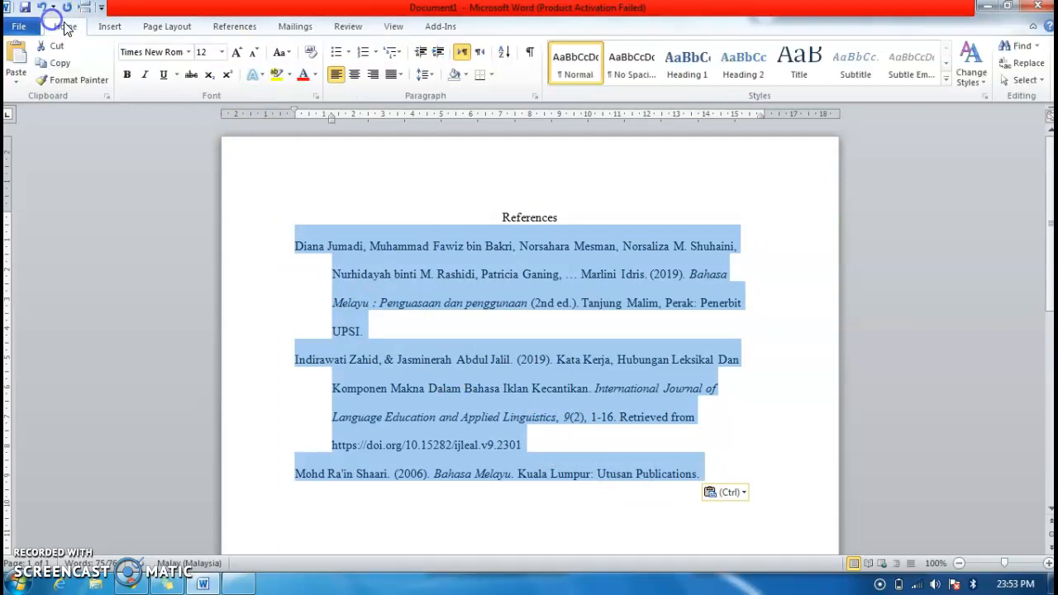
pyautogui.click(402, 81)
pyautogui.click(417, 94)
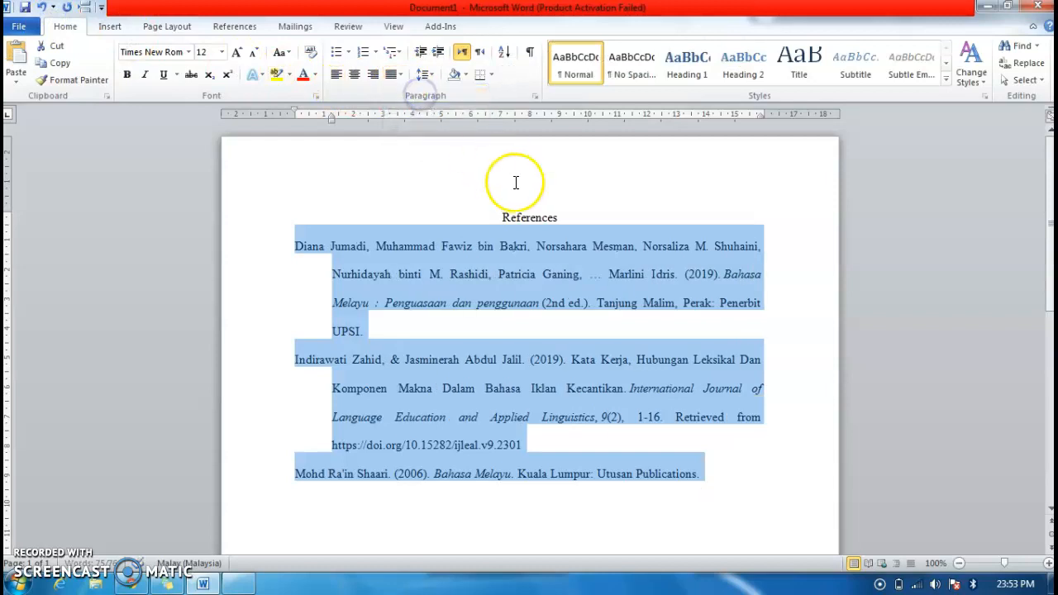
# Align the References heading to the left margin, apply Justify to it, and replace its text with "Rujukan"
pyautogui.click(564, 218)
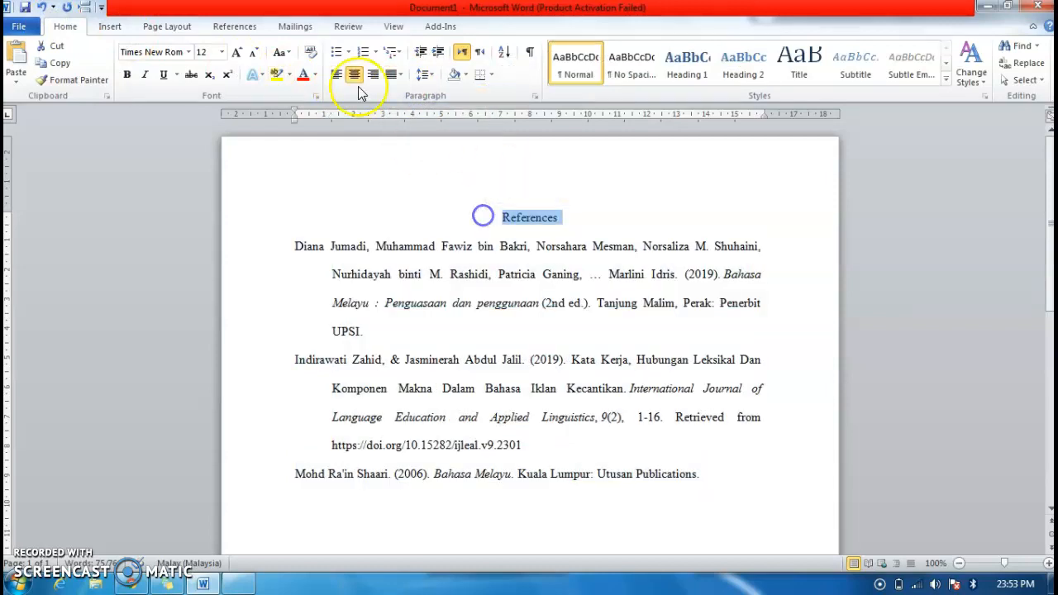
pyautogui.click(336, 75)
pyautogui.click(392, 78)
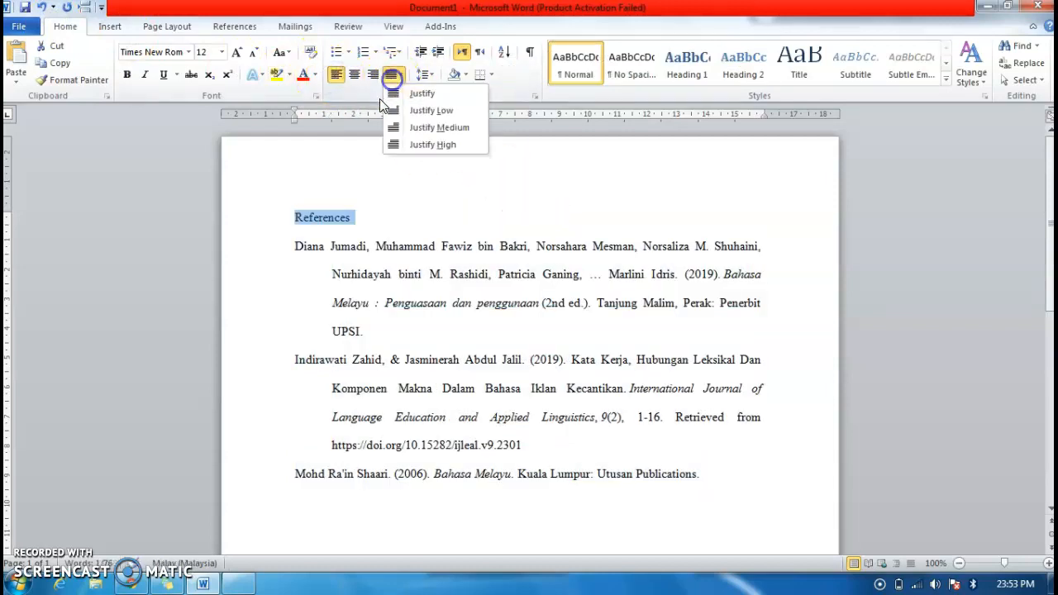
pyautogui.click(396, 96)
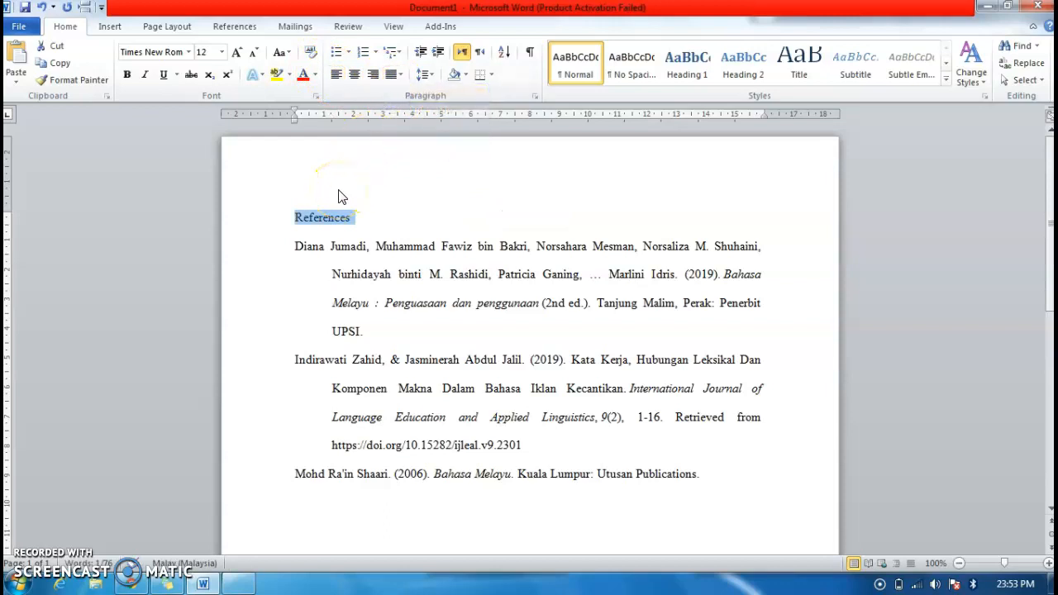
pyautogui.write('Rujukan')
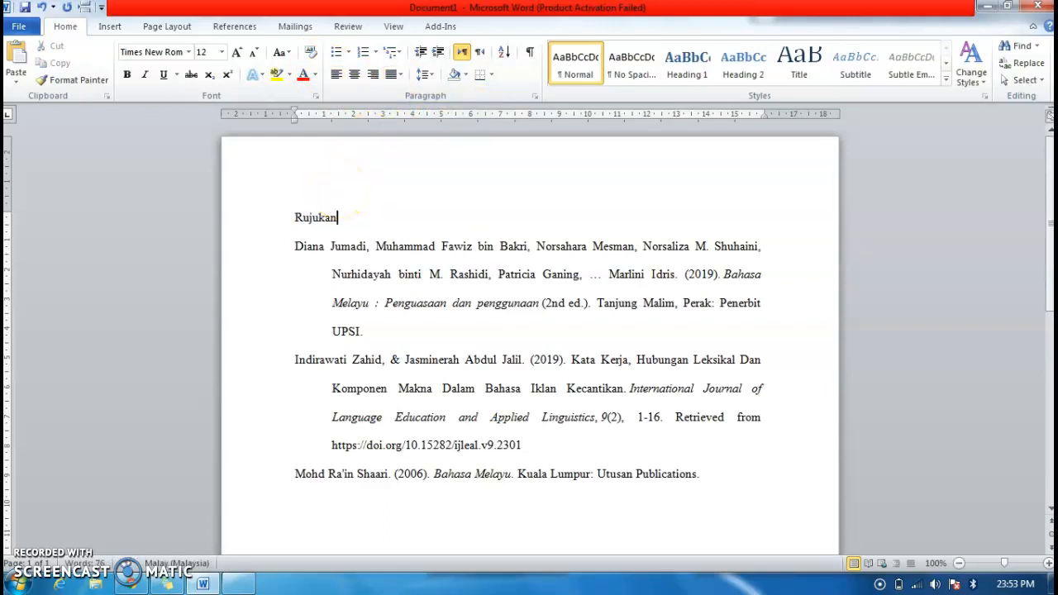
pyautogui.click(469, 275)
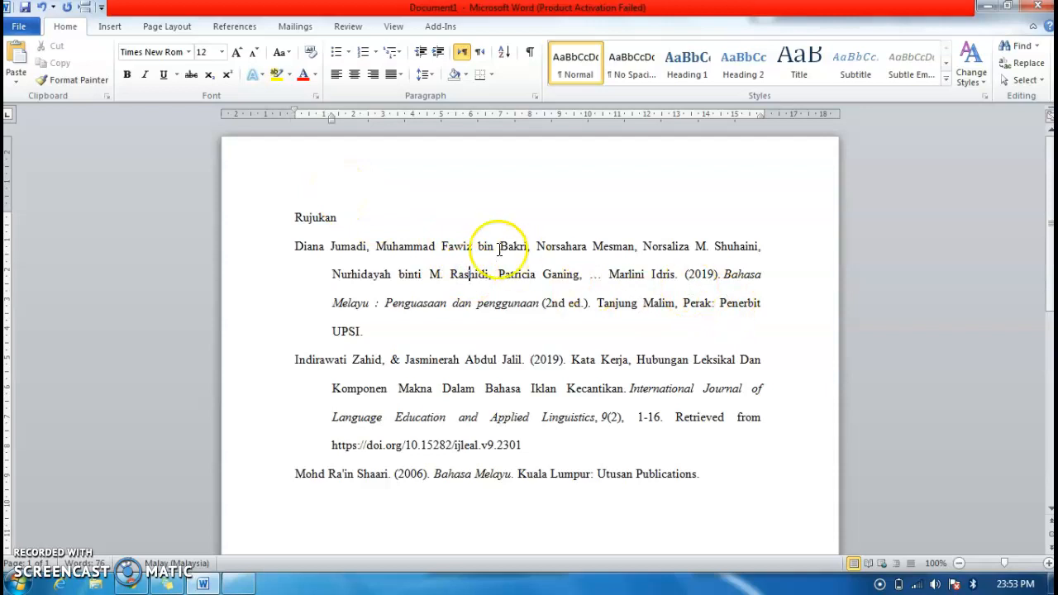